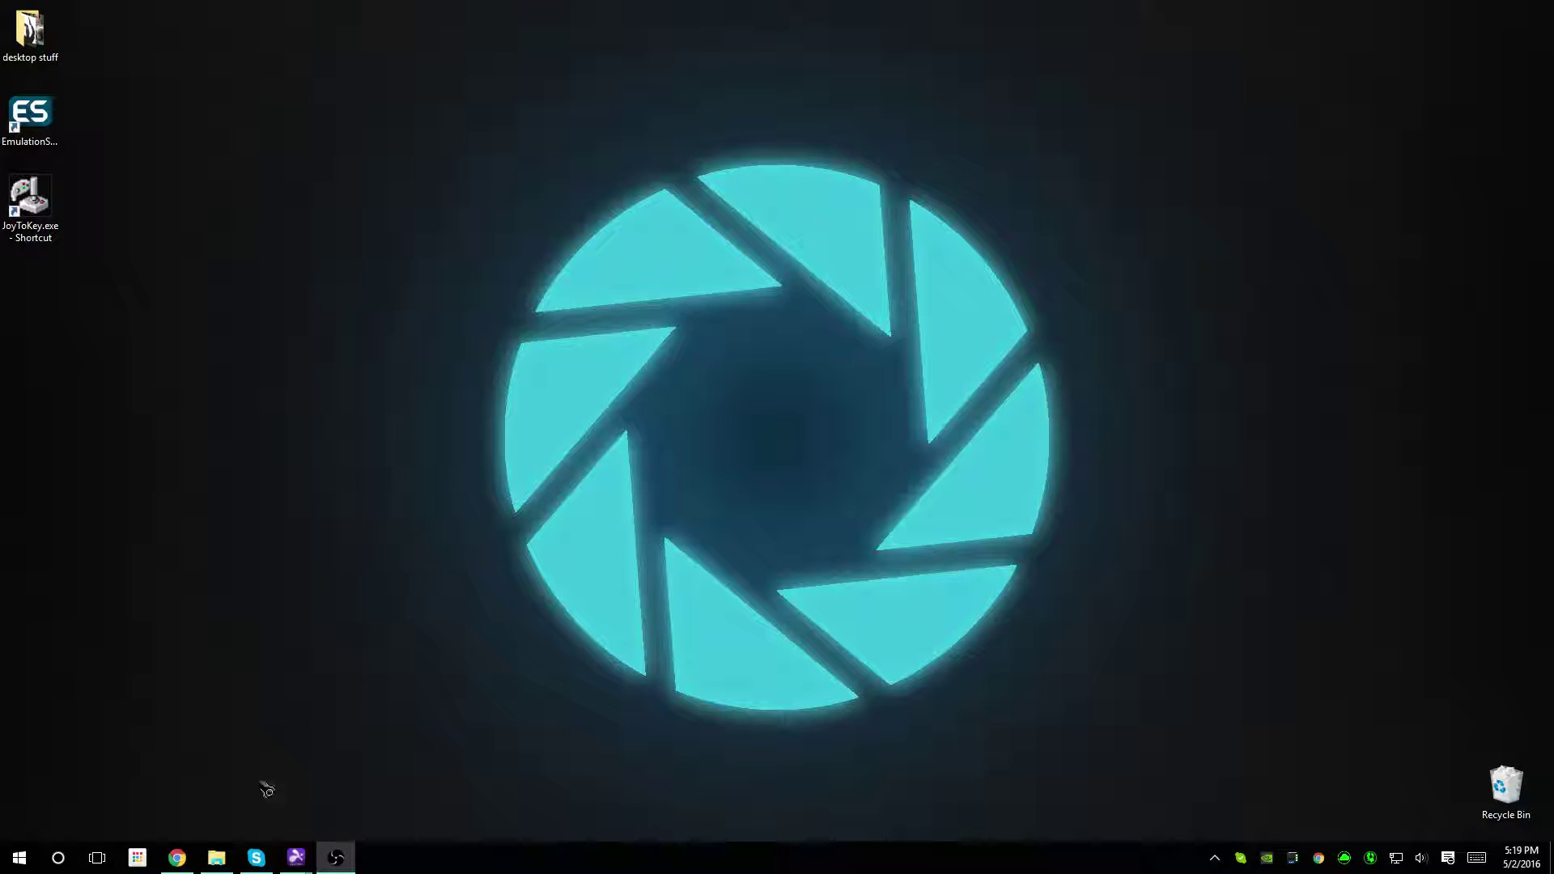
Step: Delete the Dreamcast folder from .emulationstation\gamelists in File Explorer, then close the window
right_click(217, 857)
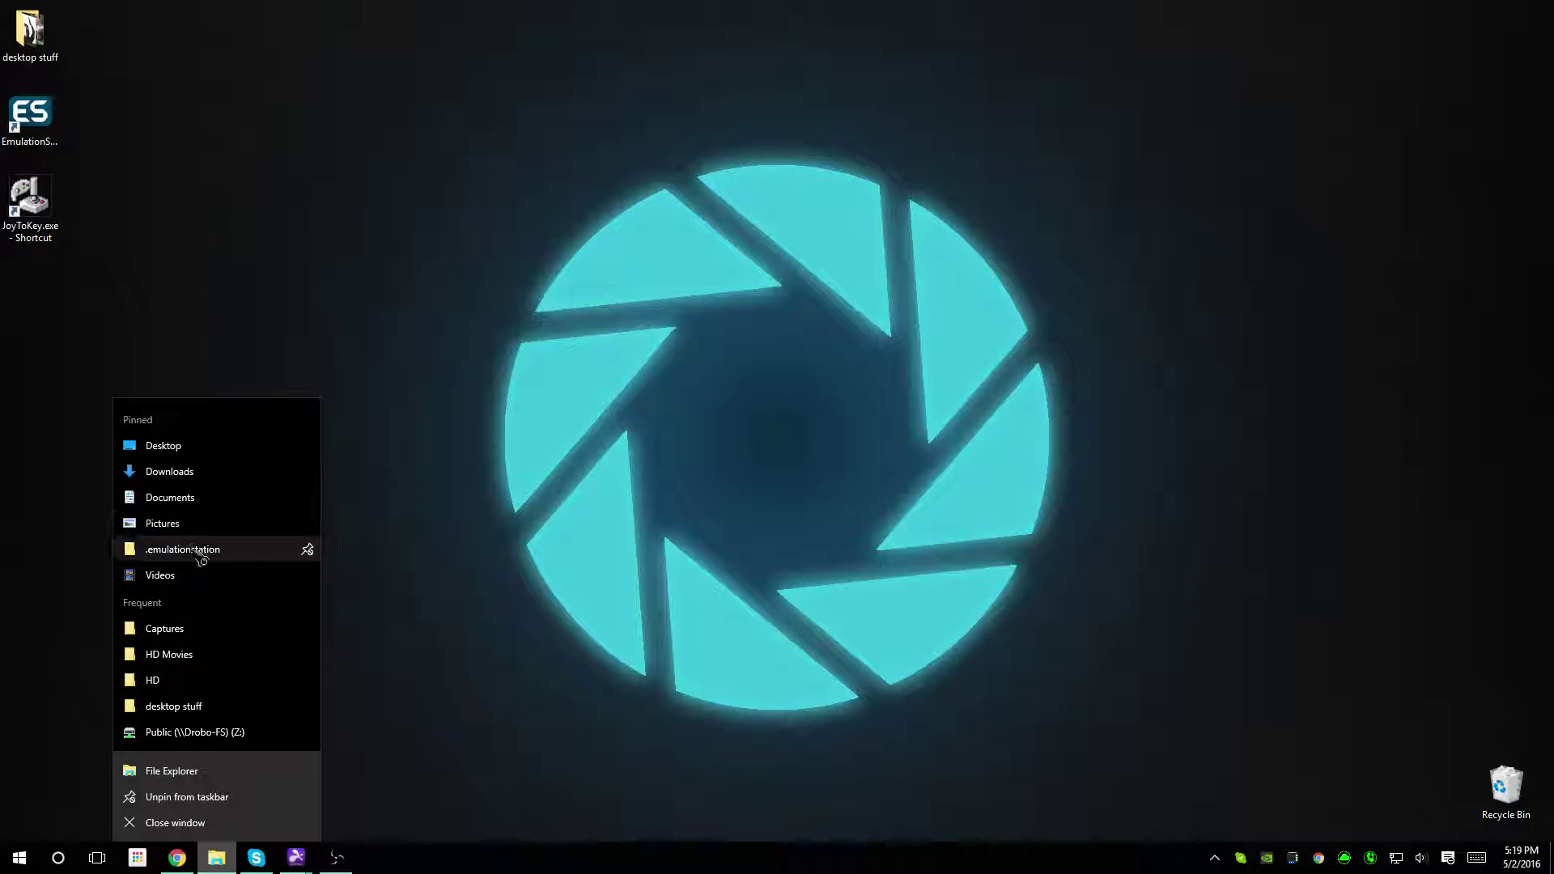
left_click(299, 549)
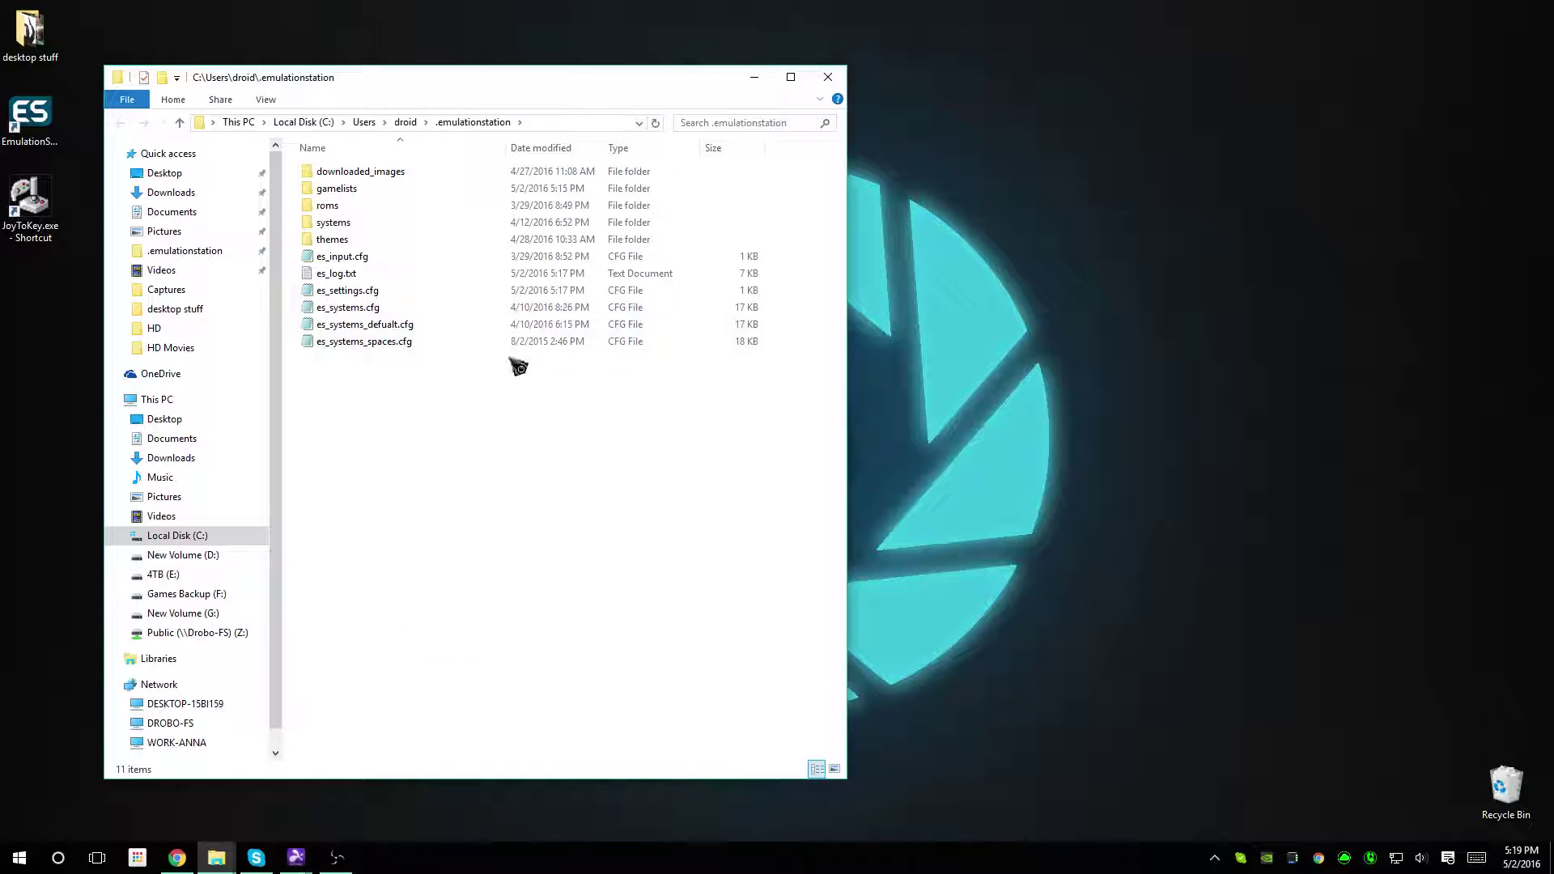
double_click(368, 189)
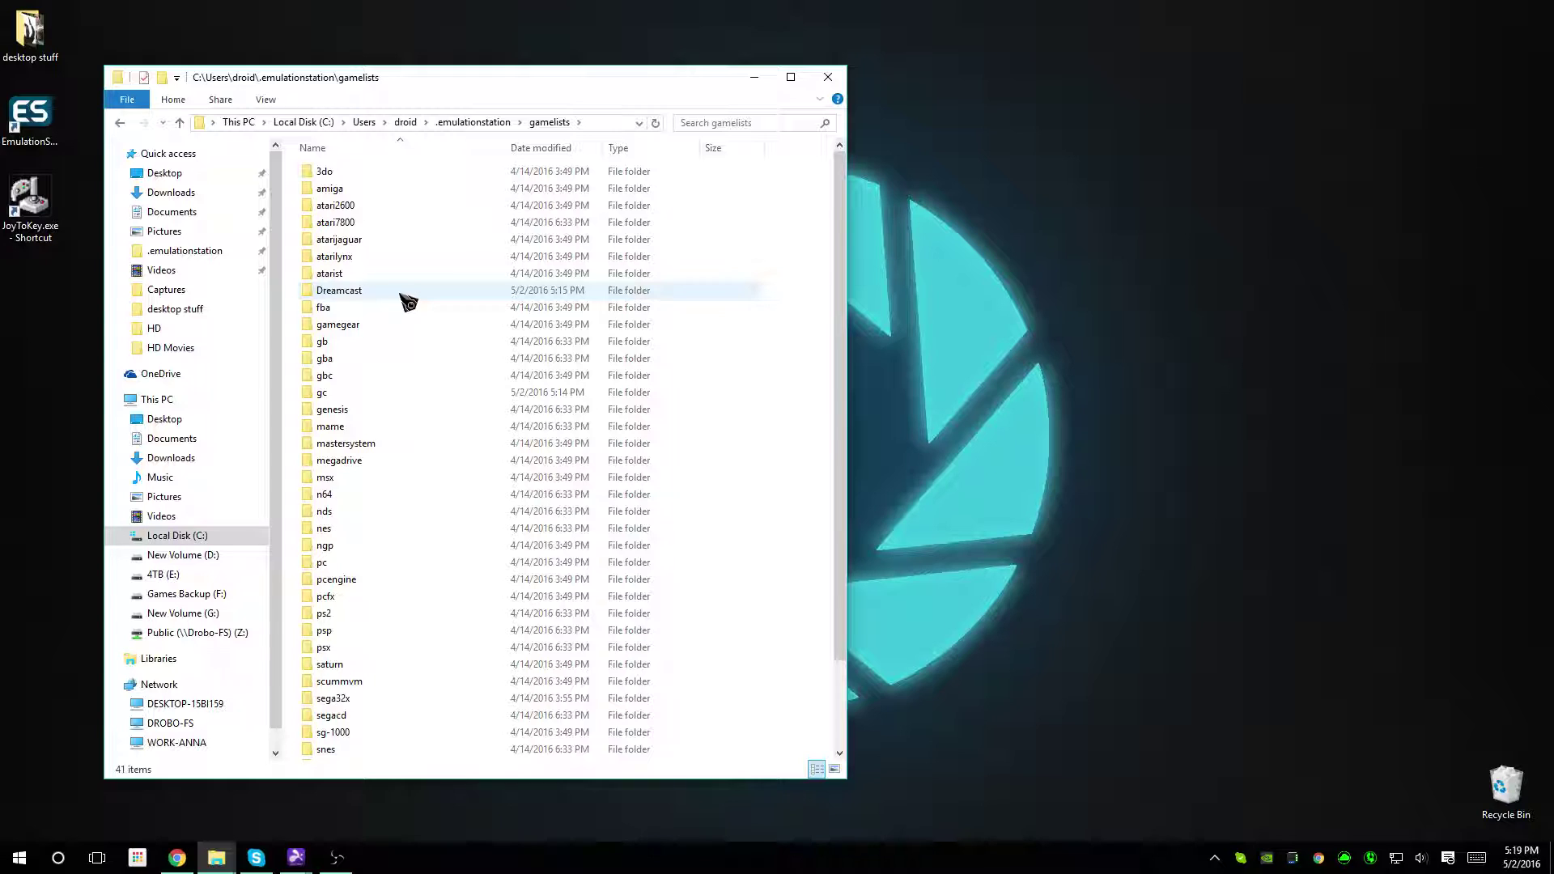
left_click(366, 293)
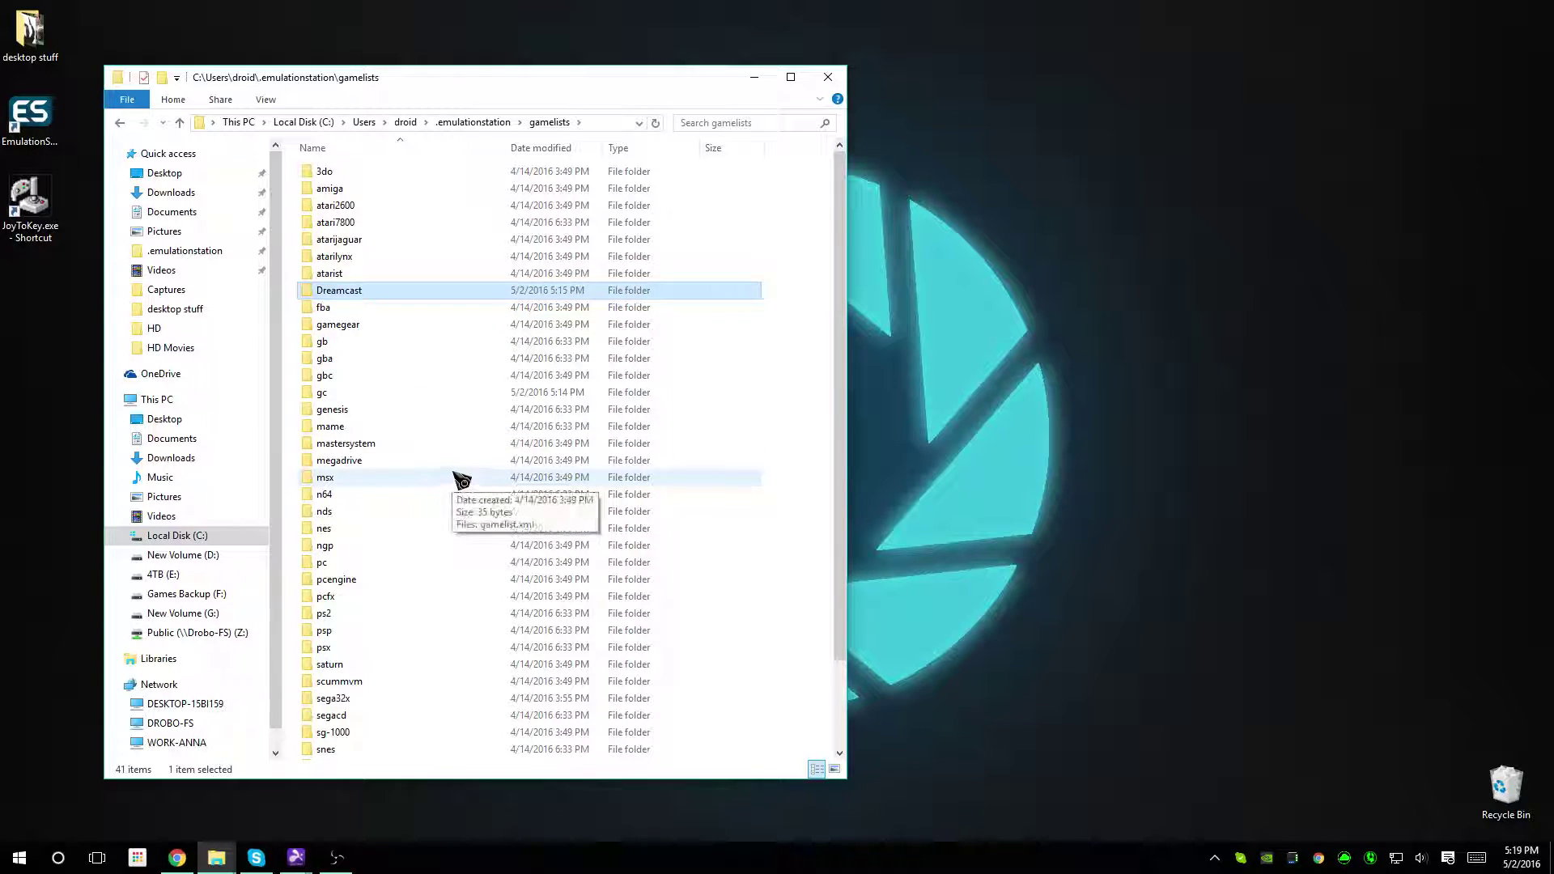
key("Delete")
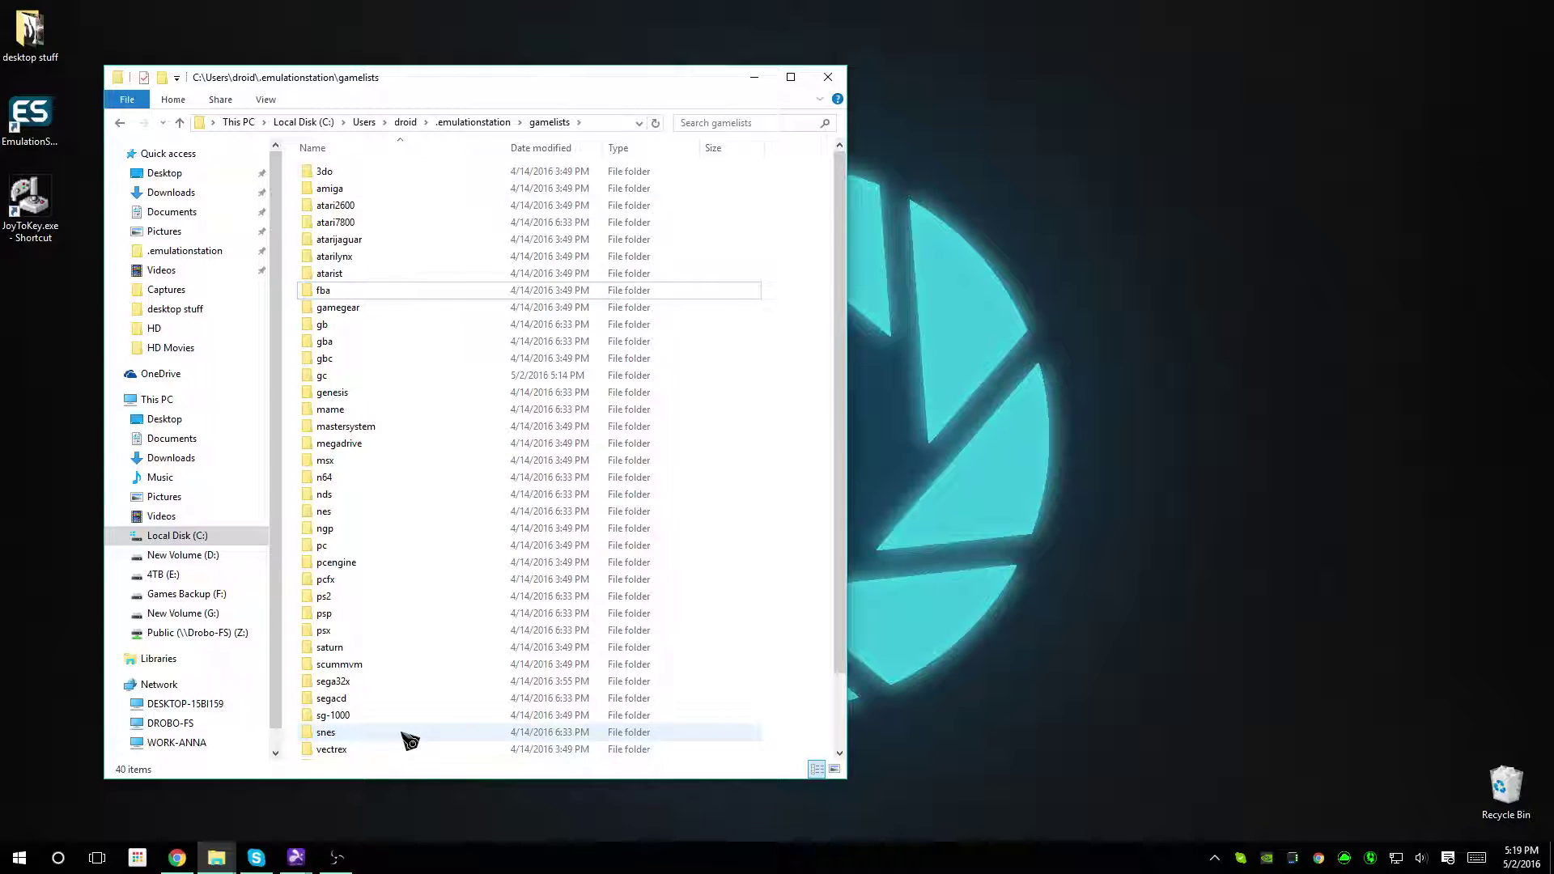
mouse_move(411, 739)
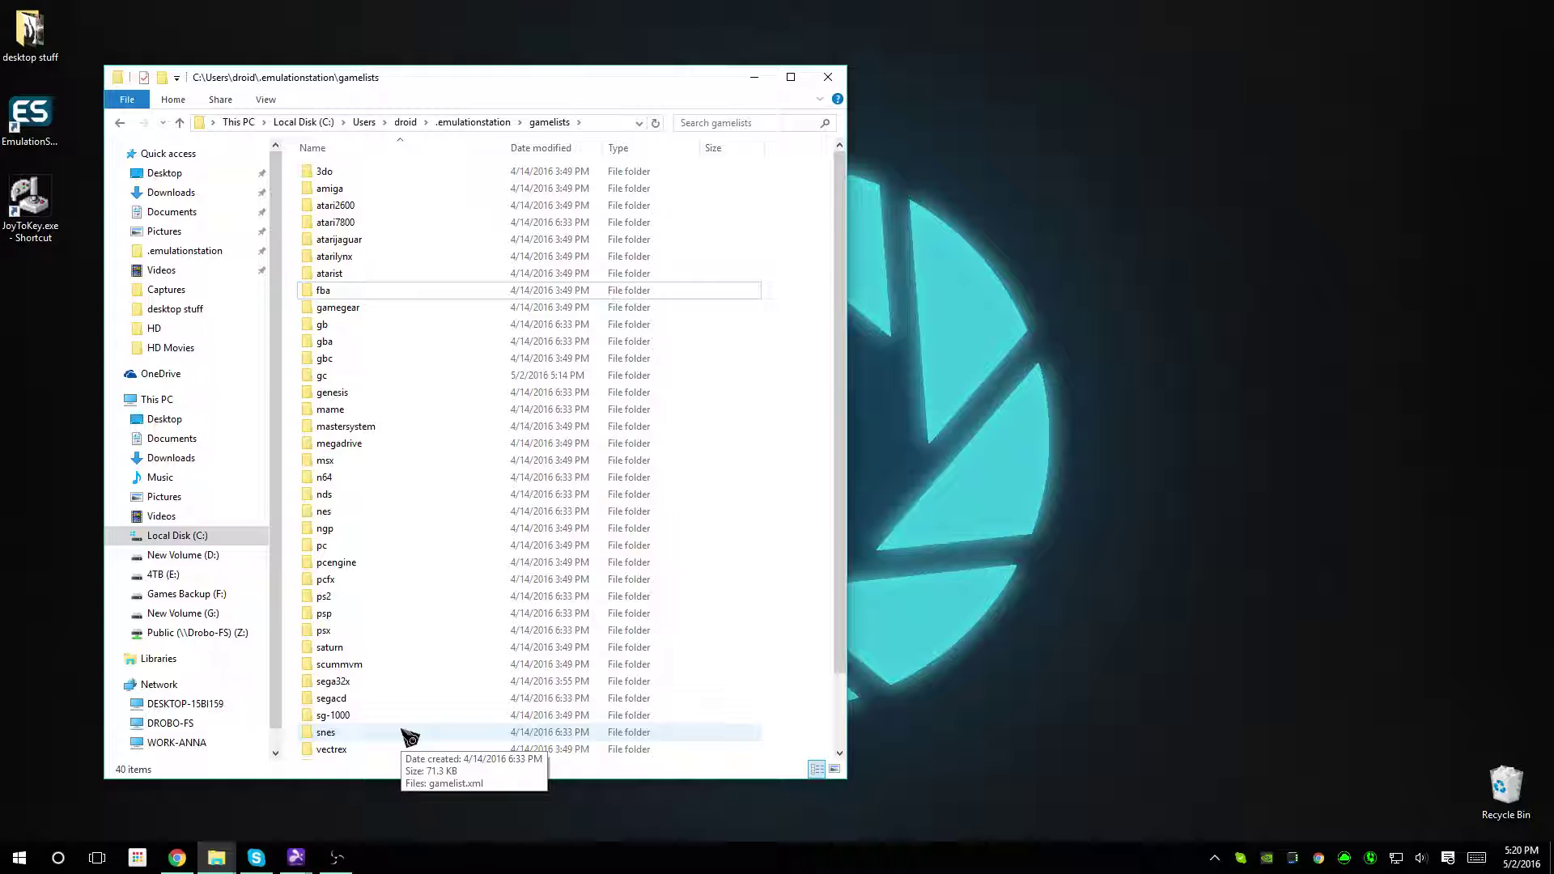
left_click(828, 76)
Step: Launch EmulationStation and browse the systems, peeking into the Atari 7800 game list
left_click(32, 120)
double_click(33, 120)
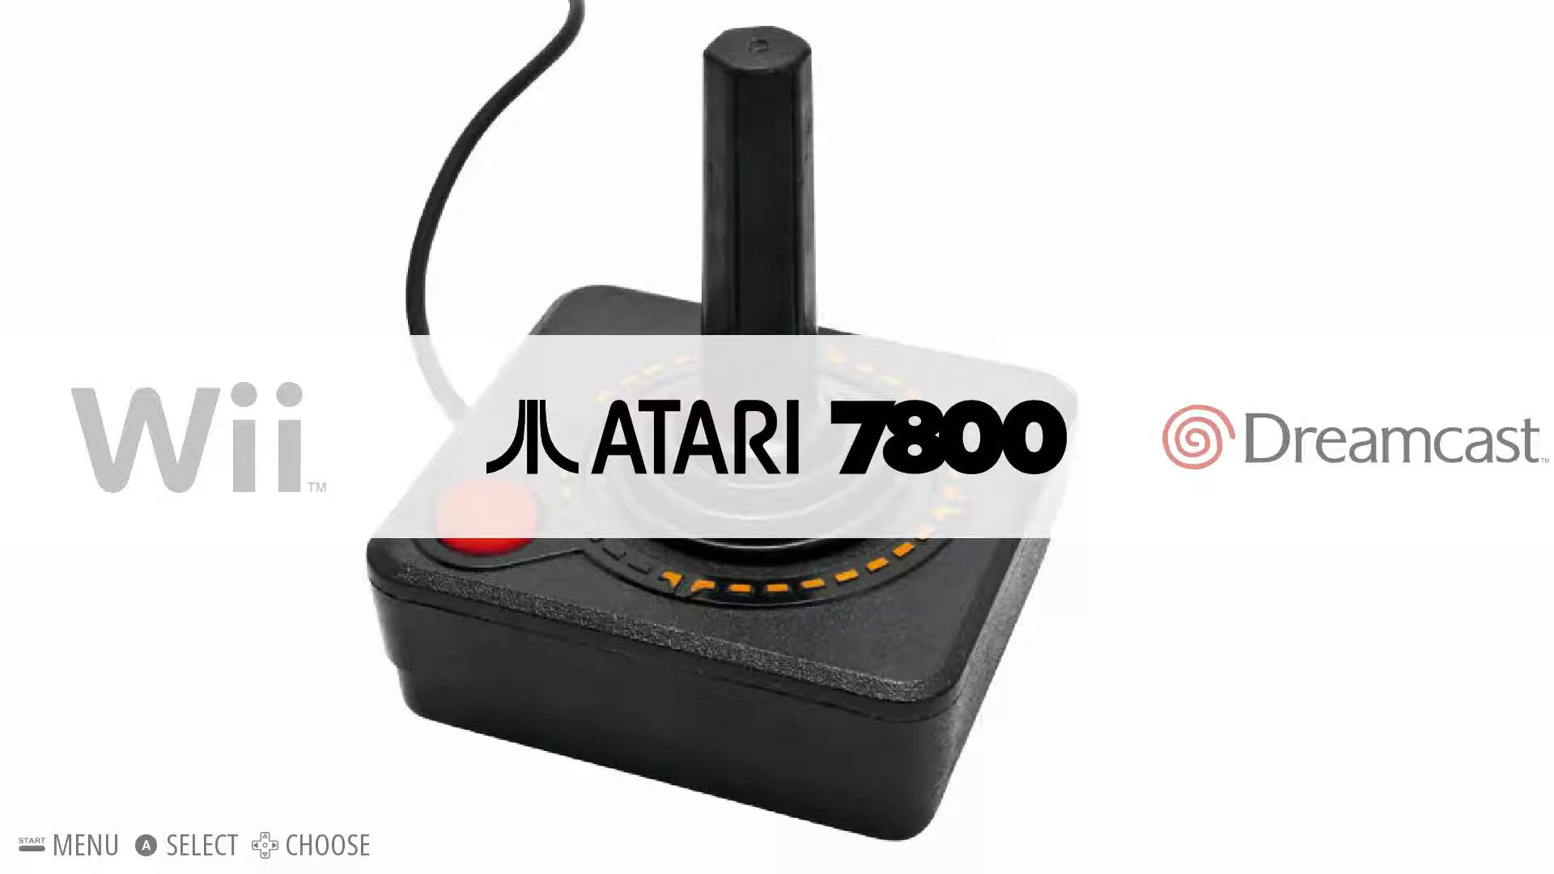
key("Right")
key("Left")
key("Return")
key("Down")
key("Down")
key("Down")
key("Down")
key("Down")
key("Escape")
Step: Check the Dreamcast game list and its options, then return to the systems carousel
key("Return")
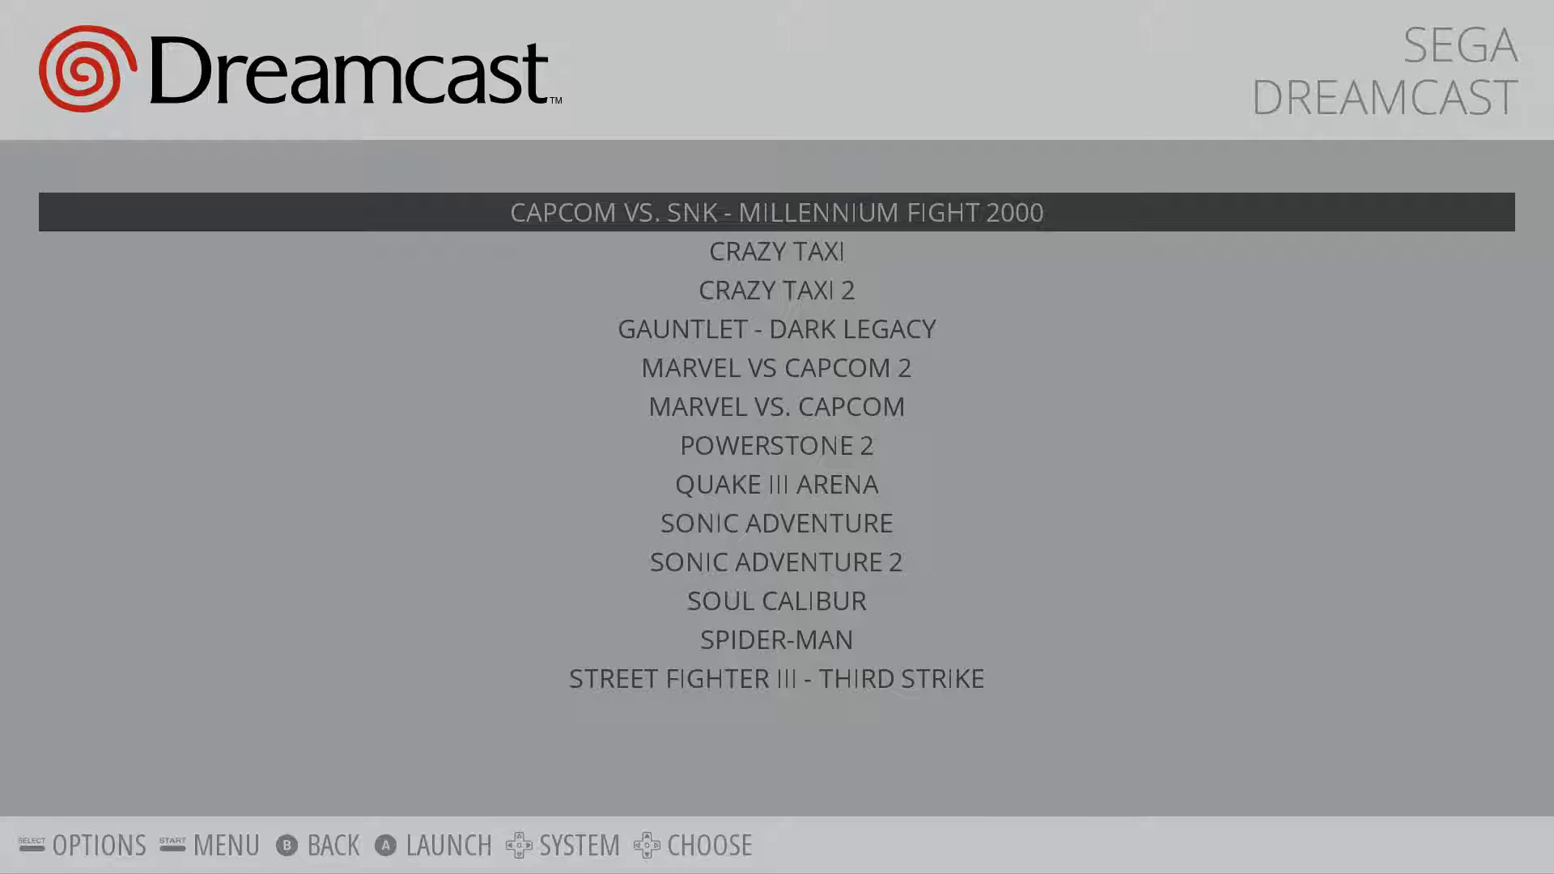
key("BackSpace")
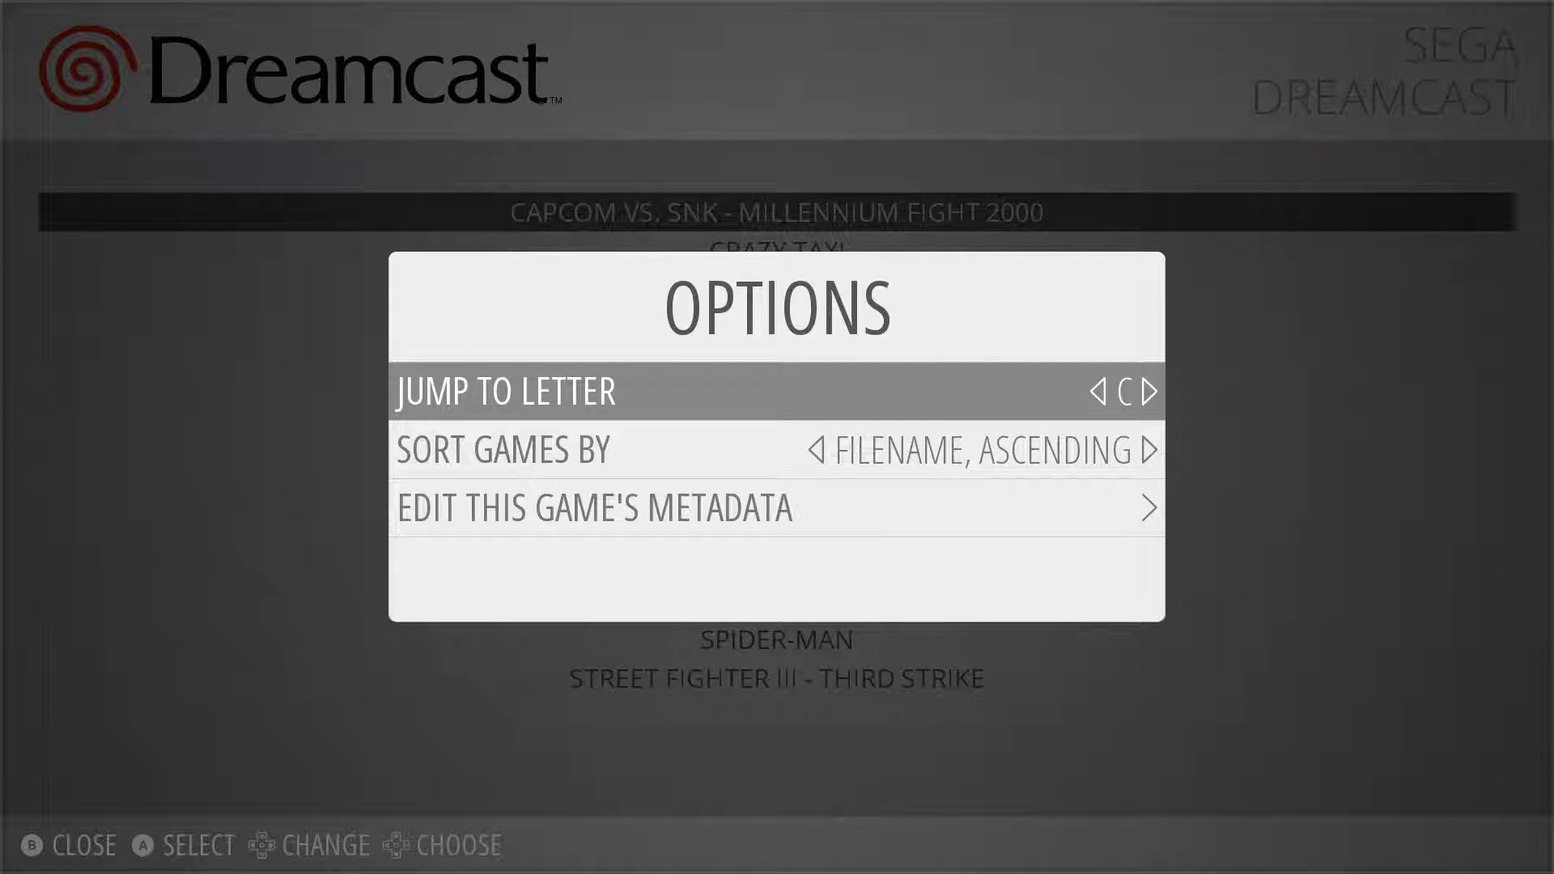
key("Escape")
key("Escape")
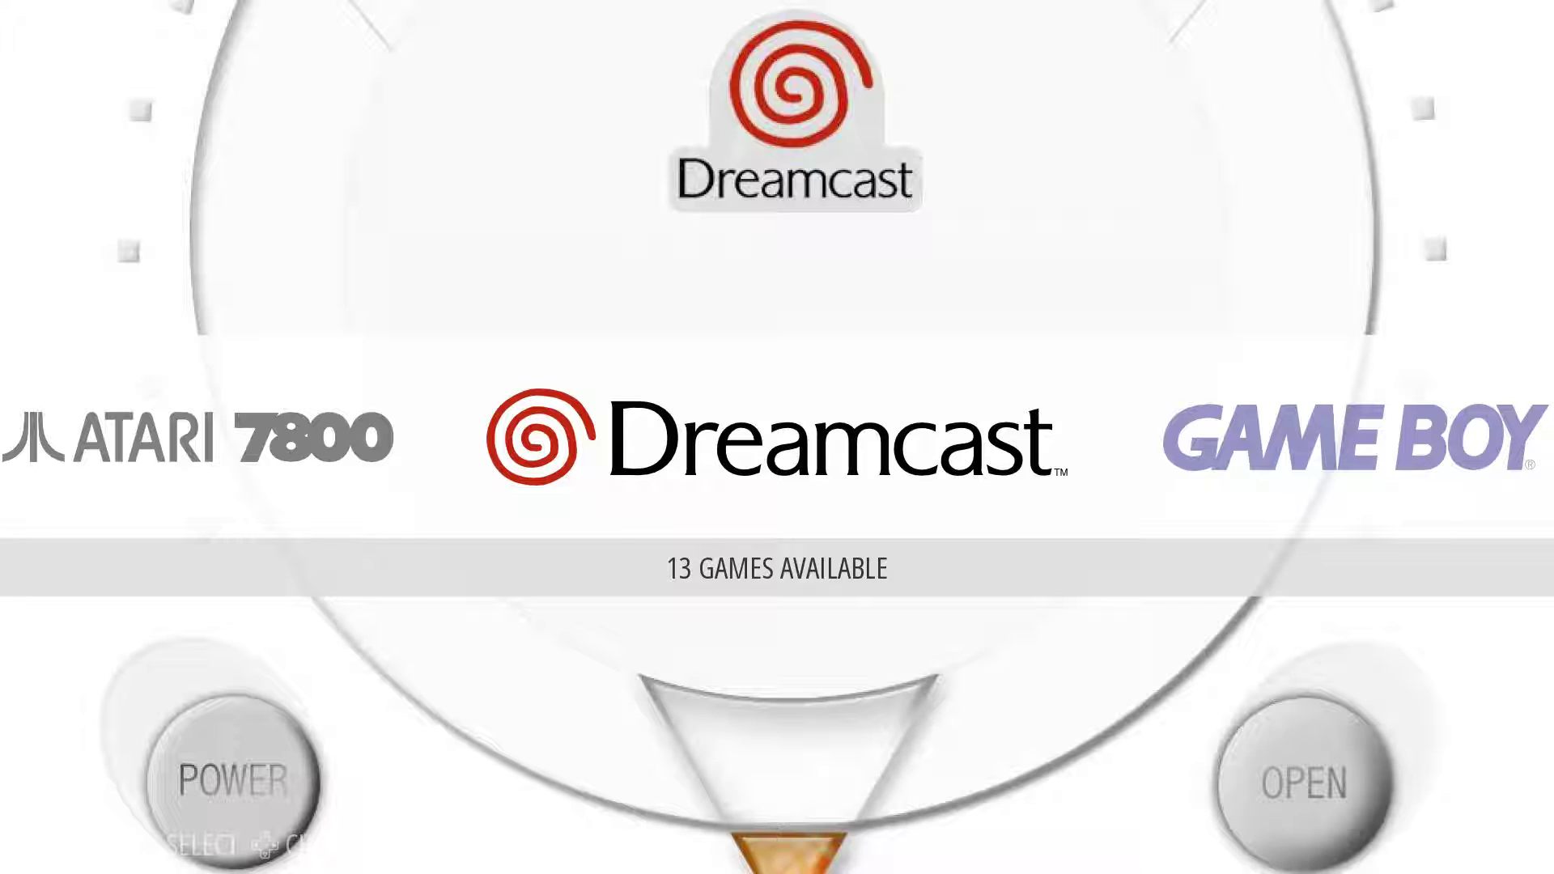
Step: Go through Main Menu > Scraper to Scrape Now, showing the missing-images filter across 17 systems
key("Return")
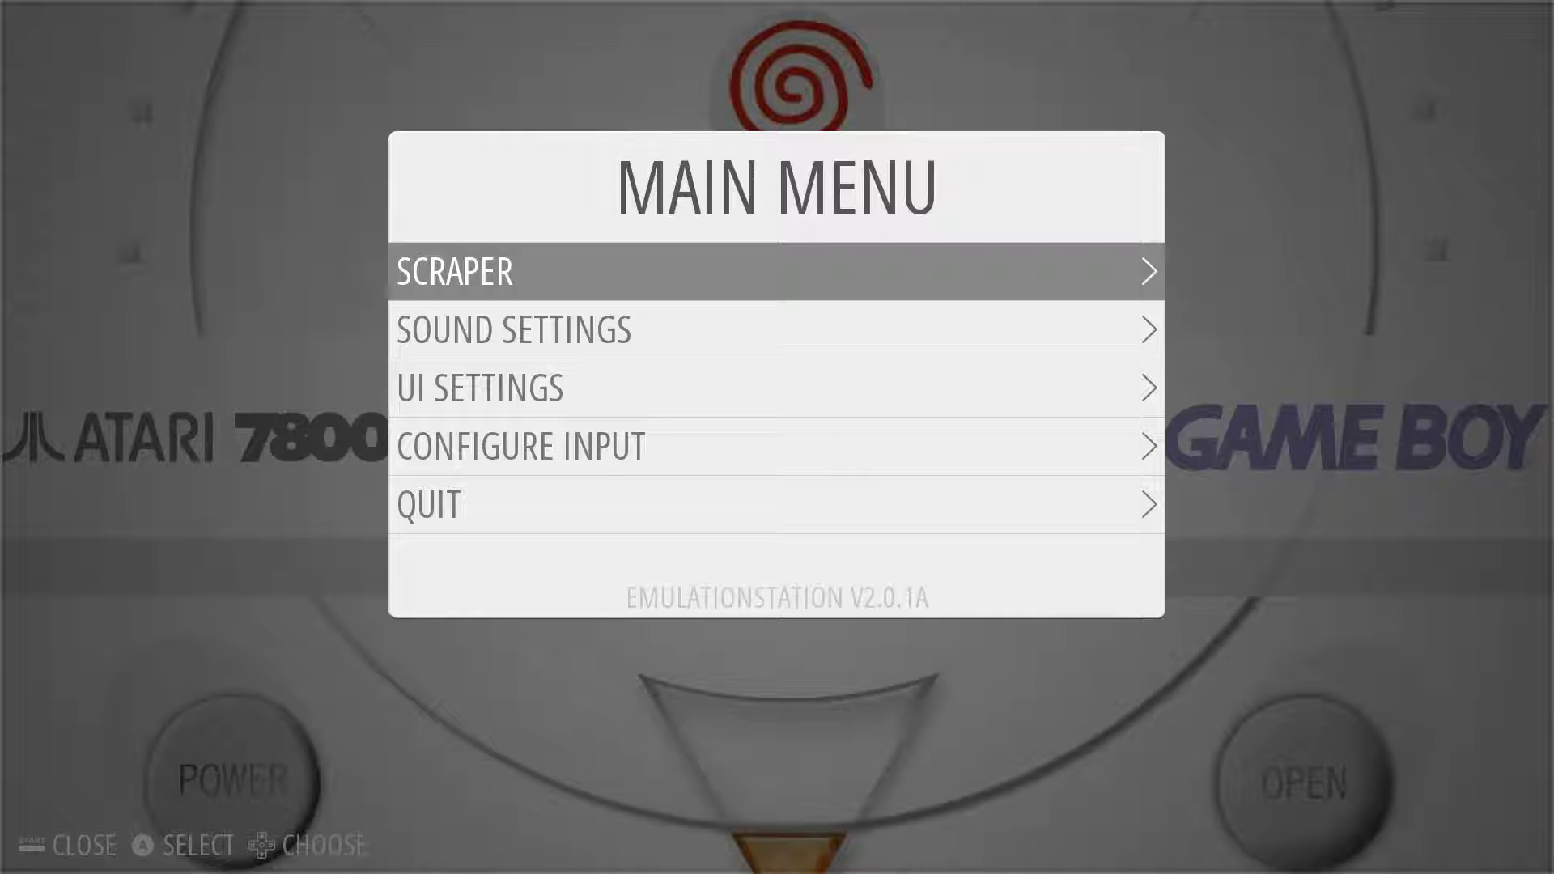
key("Return")
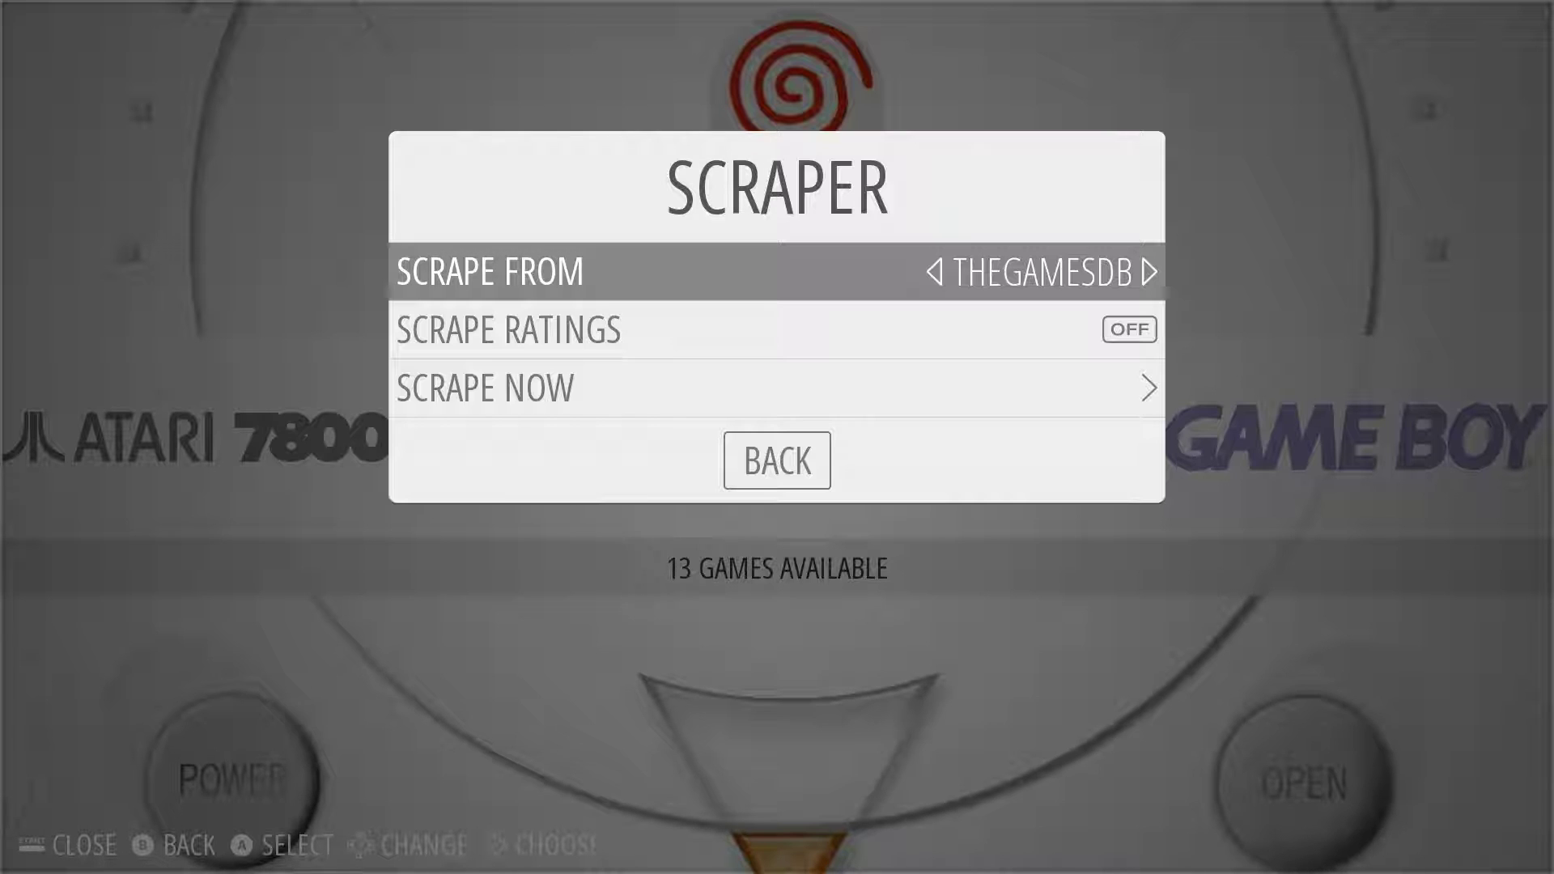
key("Down")
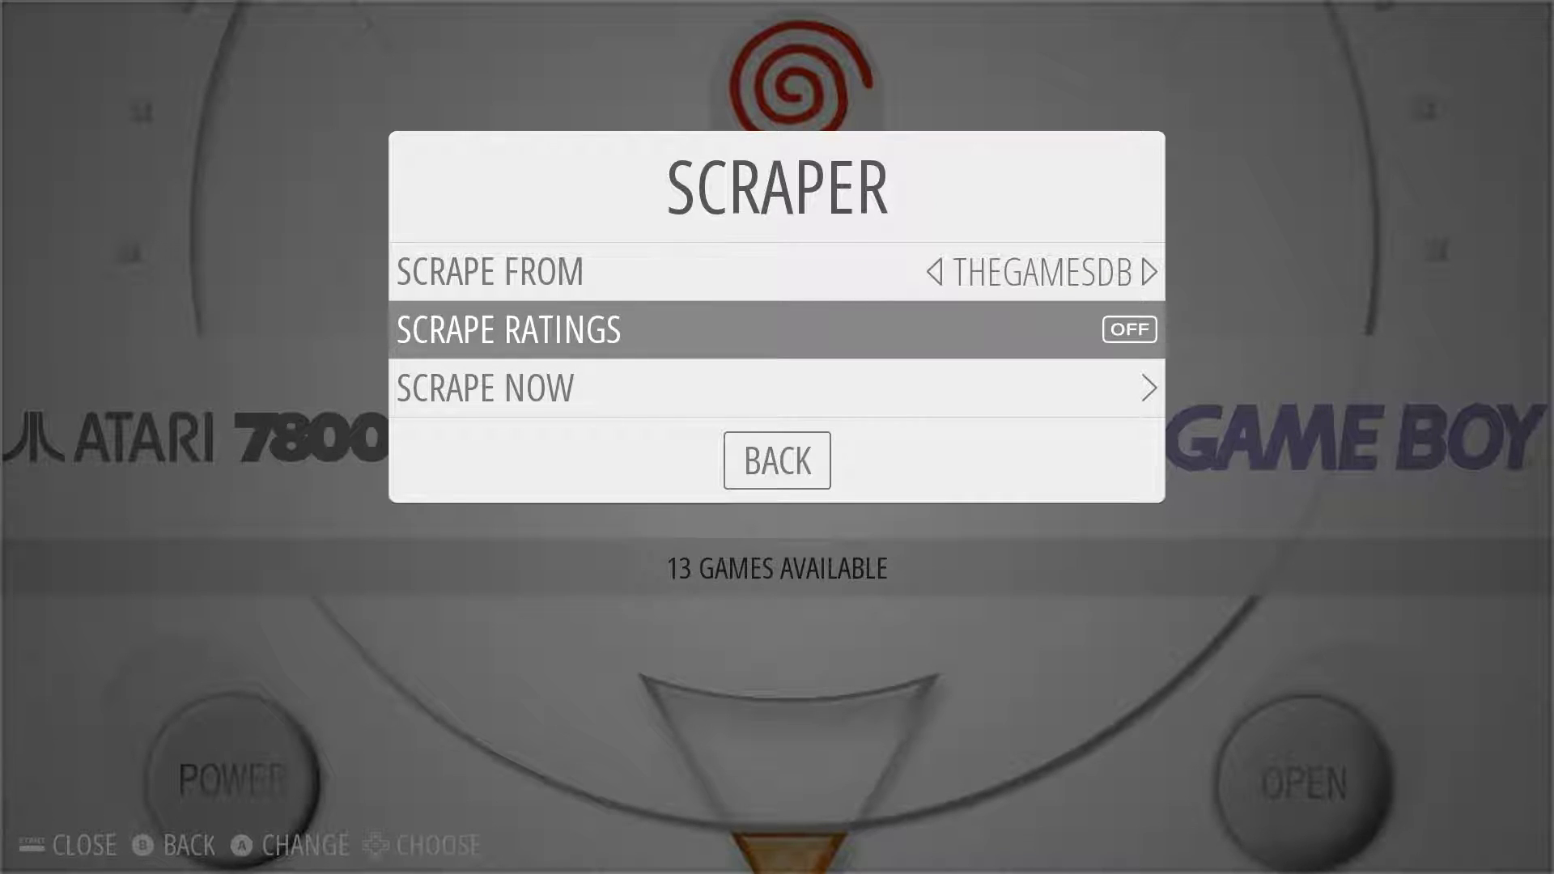
key("Down")
key("Return")
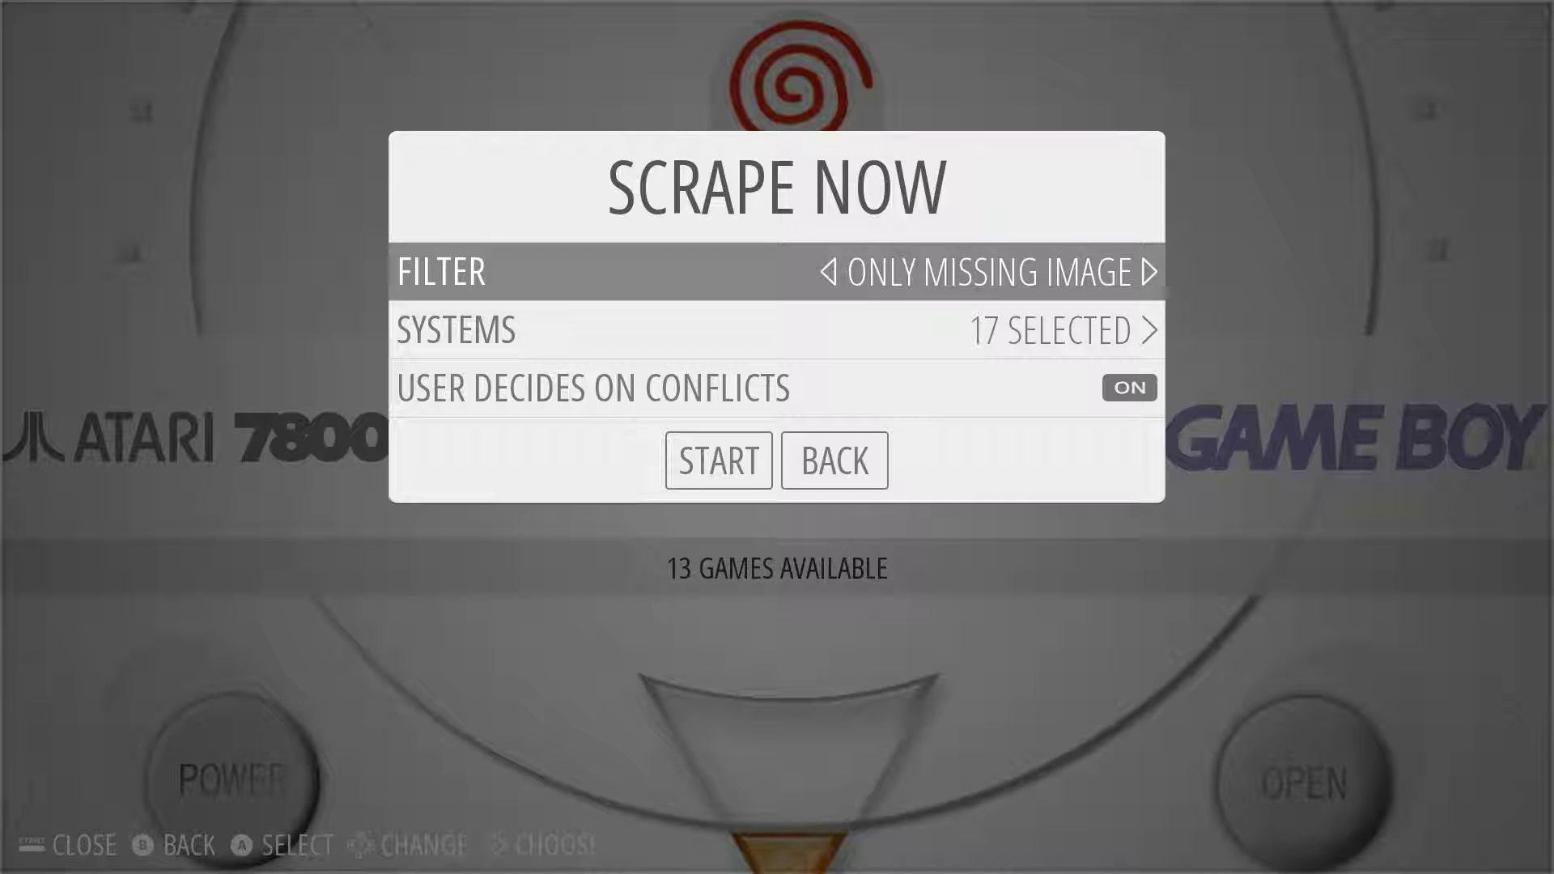
Step: Untick Atari 7800, Game Boy, Game Boy Advance, MAME and Nintendo 64 from the scrape systems
key("Down")
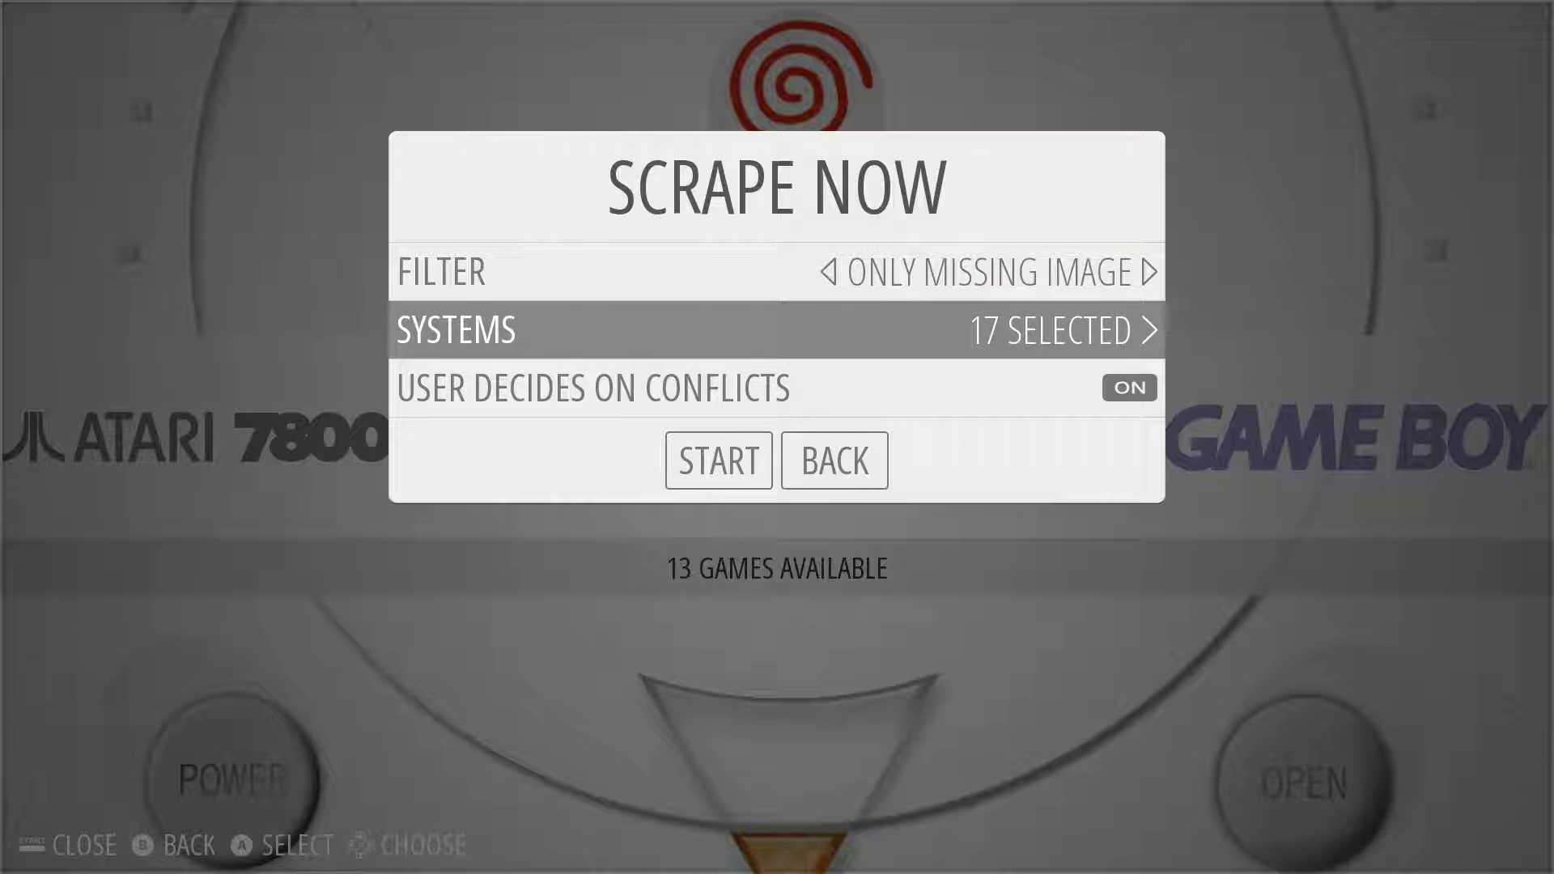
key("Return")
key("Return")
key("Down")
key("Down")
key("Return")
key("Down")
key("Return")
key("Down")
key("Return")
key("Down")
key("Return")
key("Down")
key("Return")
key("Down")
key("Return")
Step: Untick NES, Nintendo DS, PSP, PlayStation, PS2, 32X, Mega Drive, SNES and Wii, leaving one system
key("Down")
key("Return")
key("Down")
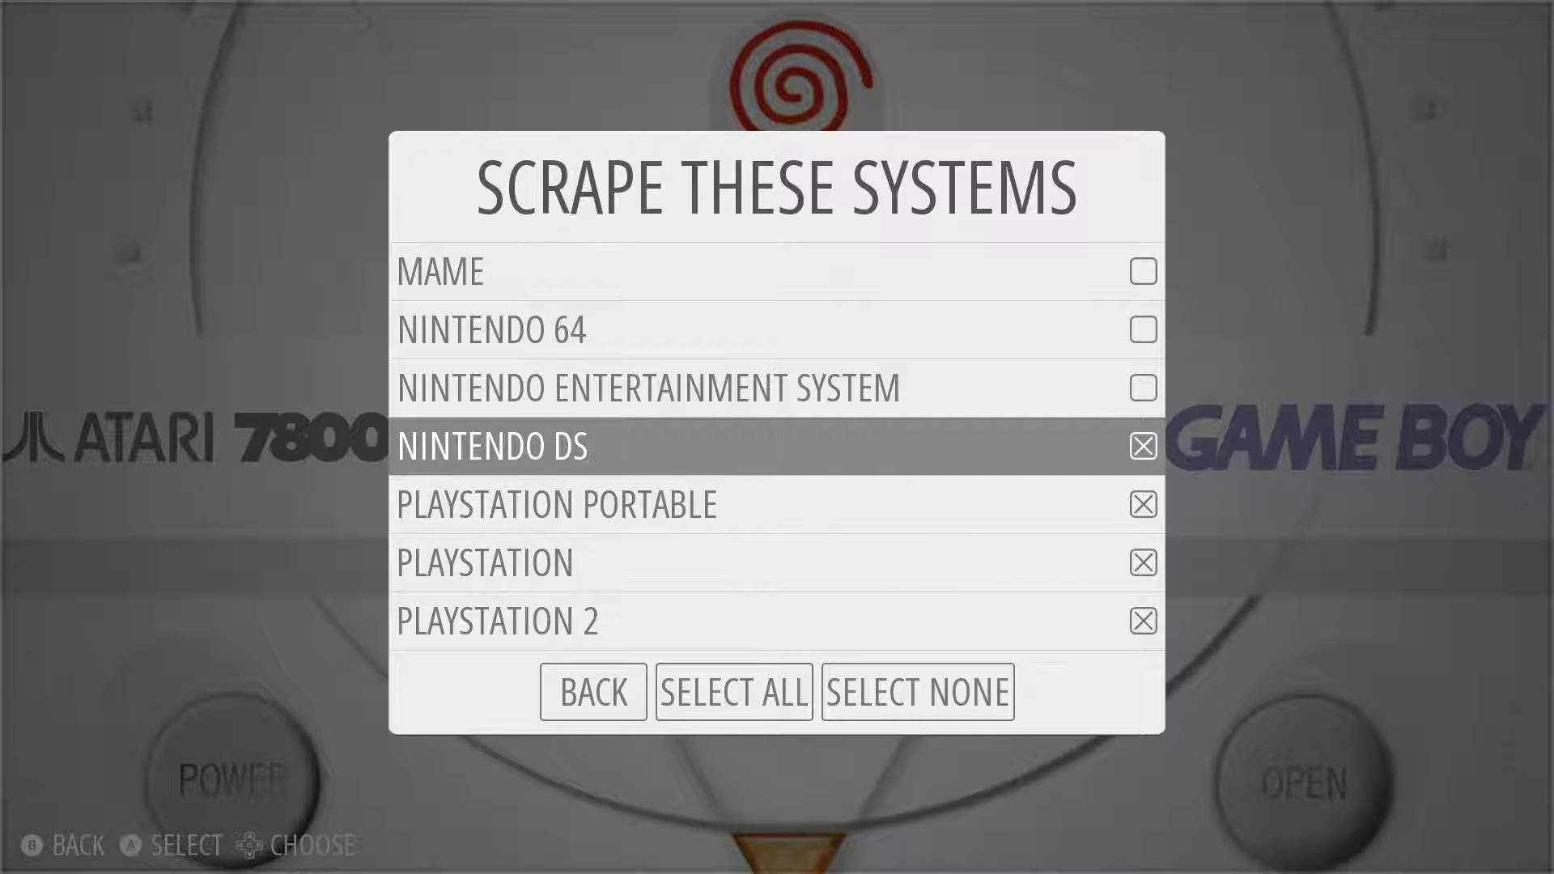
key("Return")
key("Down")
key("Return")
key("Down")
key("Return")
key("Down")
key("Return")
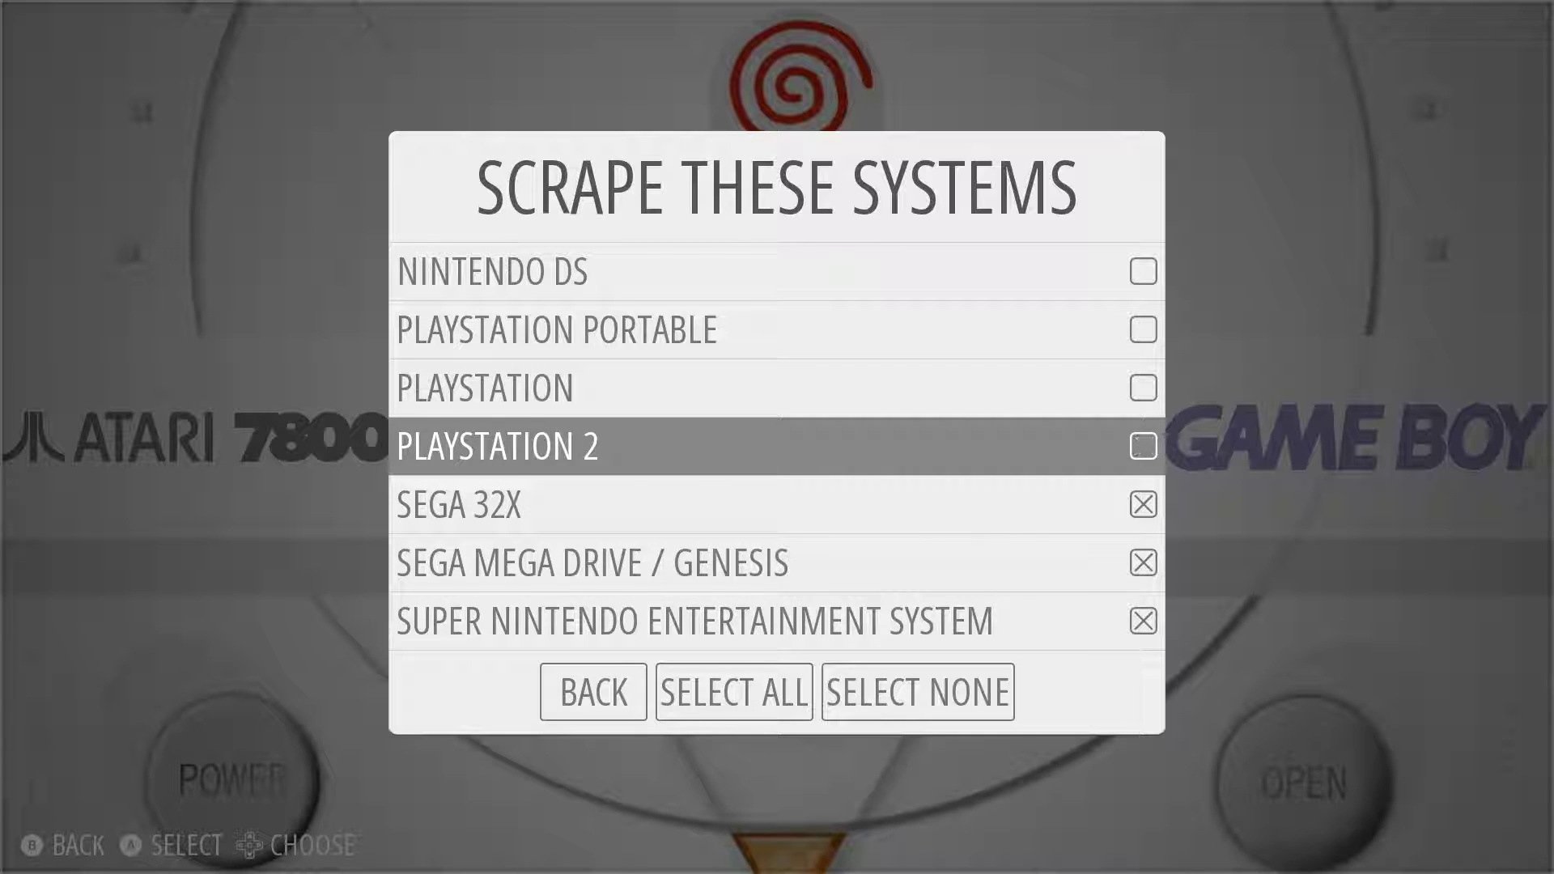
key("Down")
key("Return")
key("Down")
key("Return")
key("Down")
key("Return")
key("Down")
key("Return")
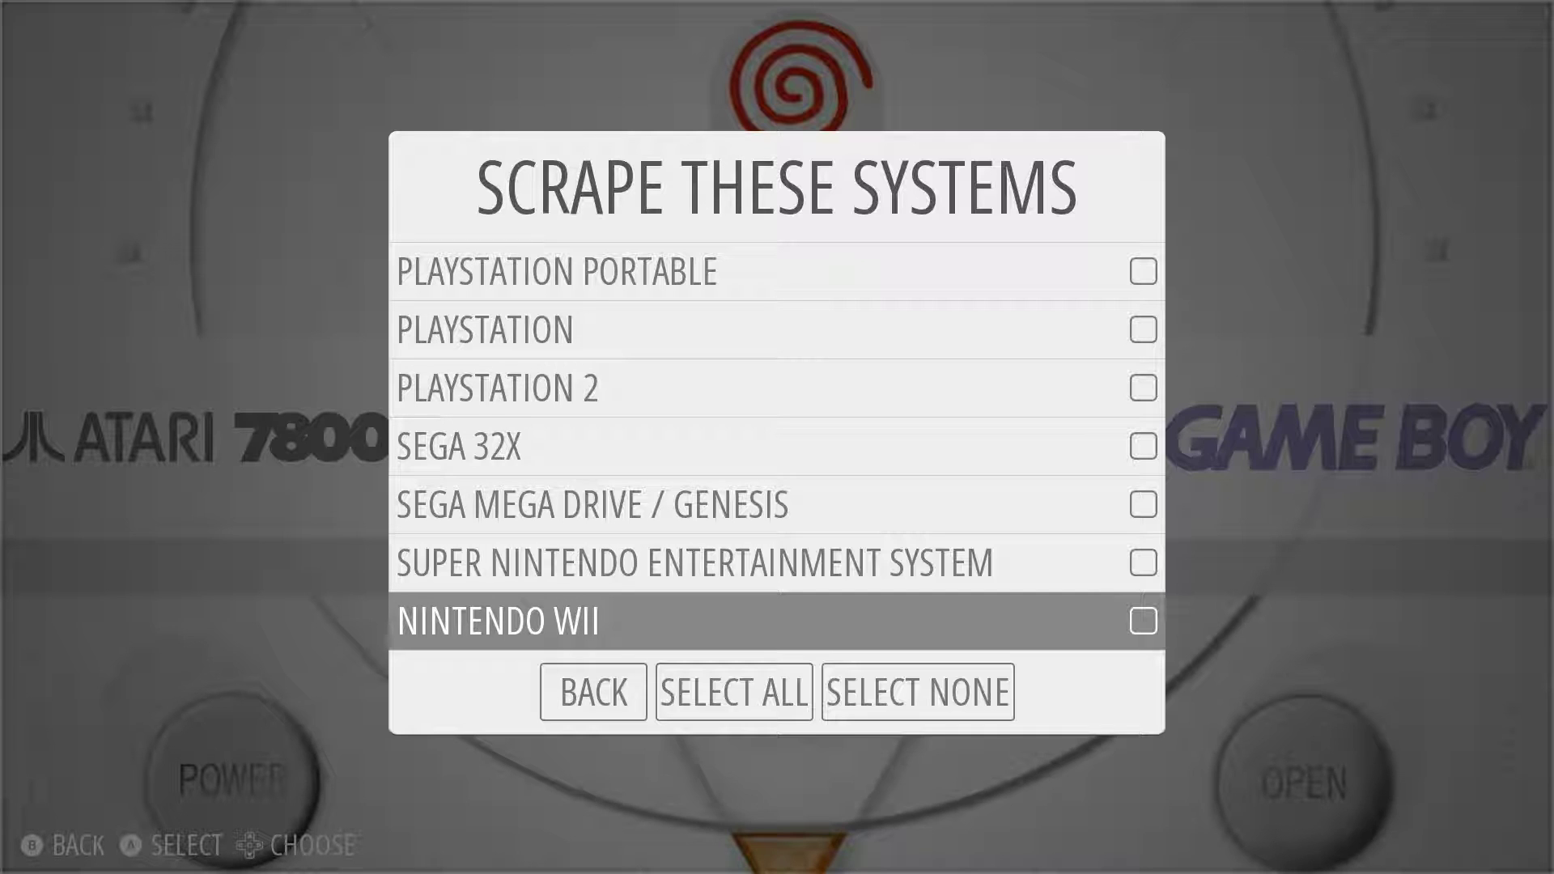
key("Escape")
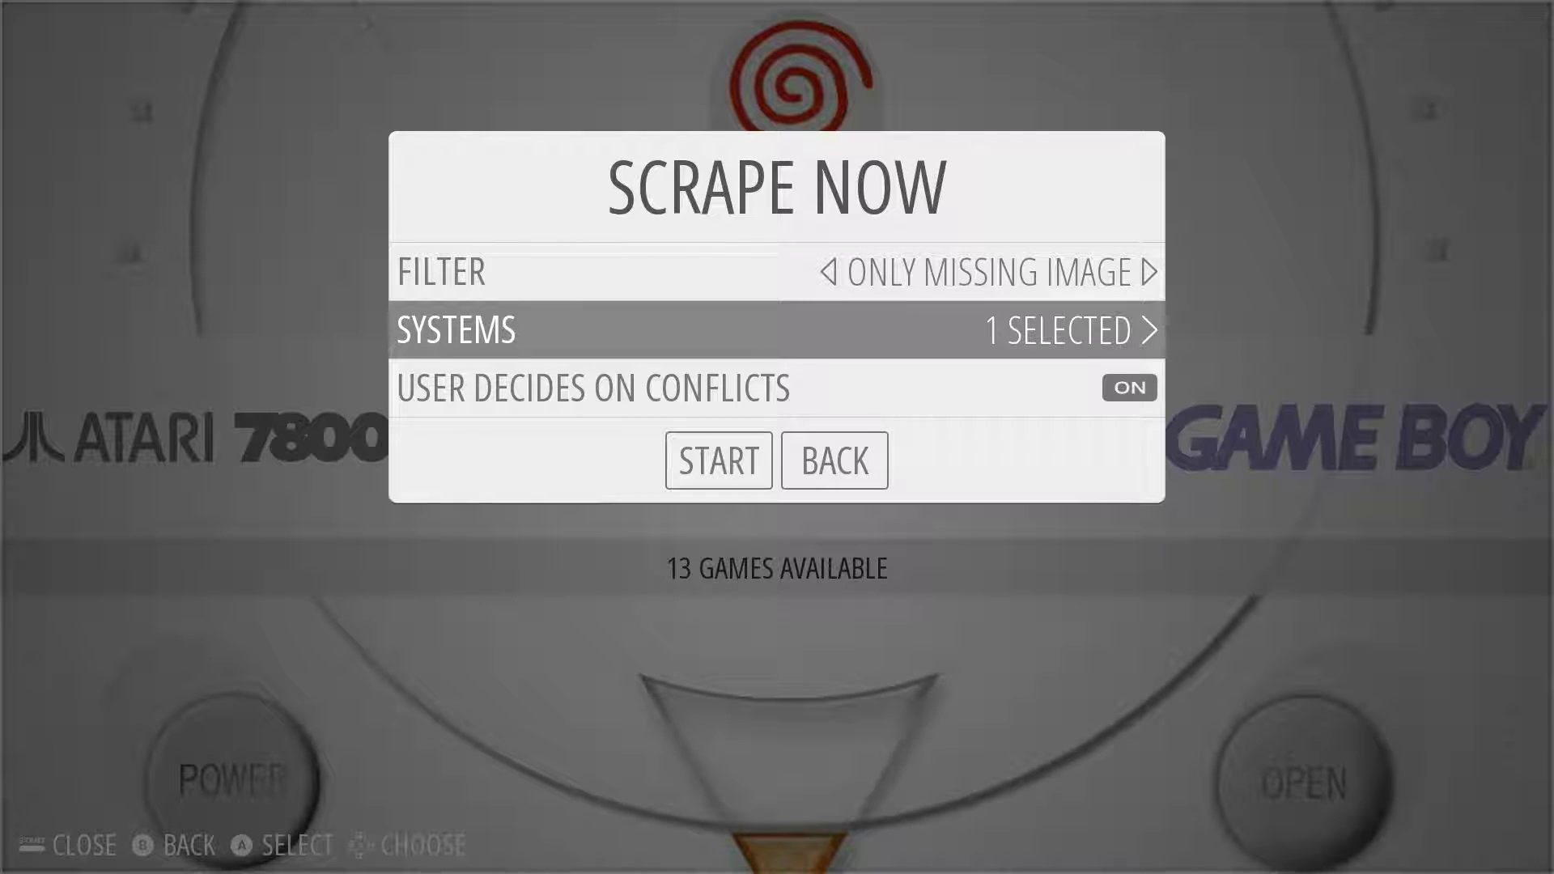
Step: Confirm Sega Dreamcast is the only selected system and turn User Decides On Conflicts off
key("Return")
key("Down")
key("Escape")
key("Down")
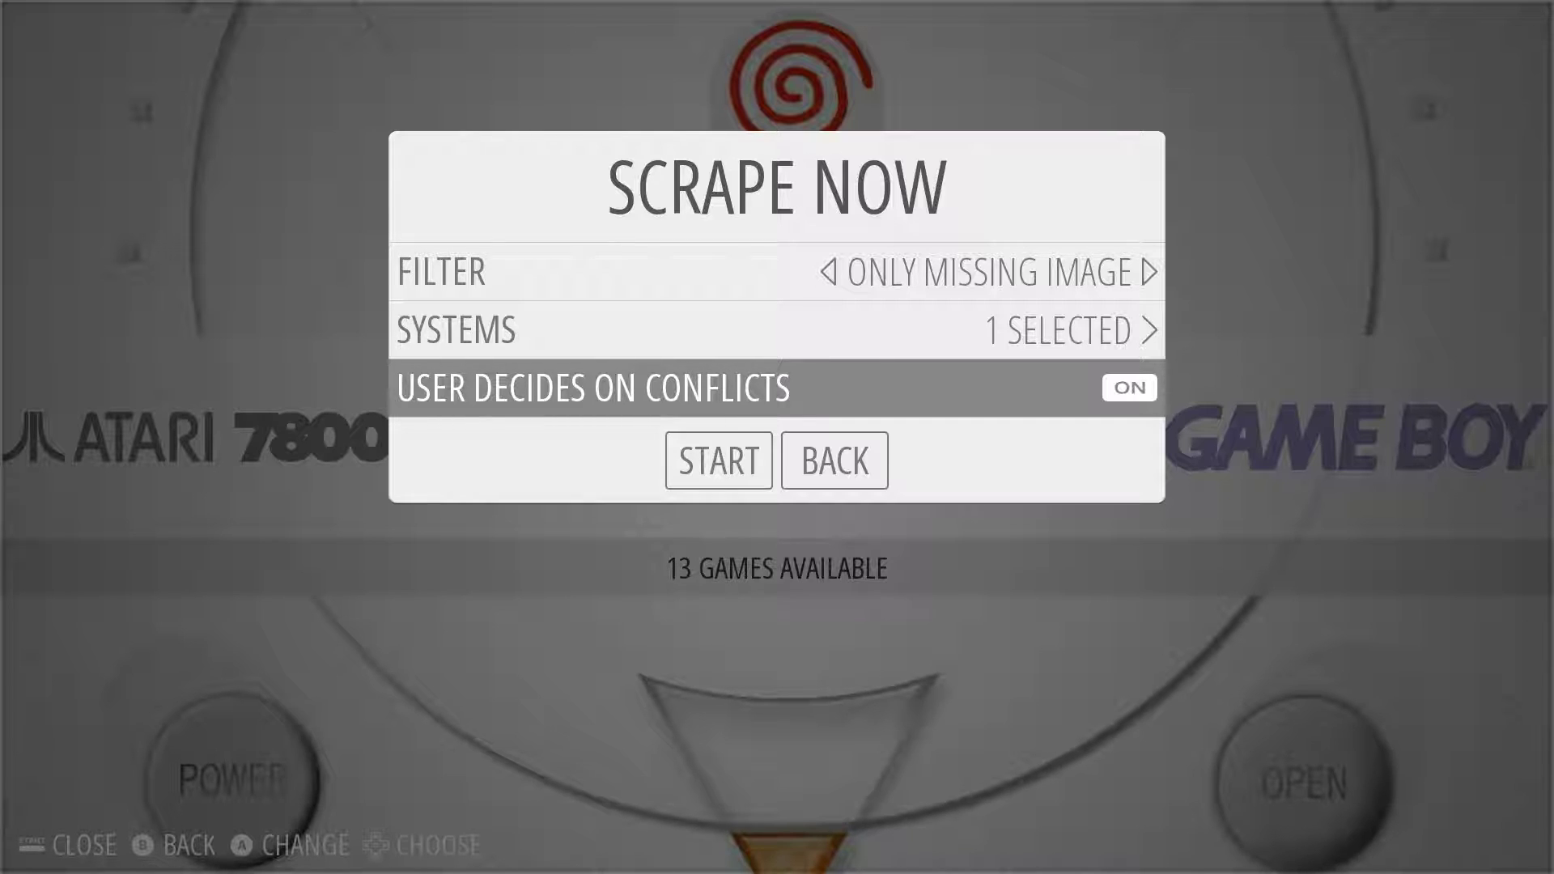
key("Up")
key("Down")
key("Return")
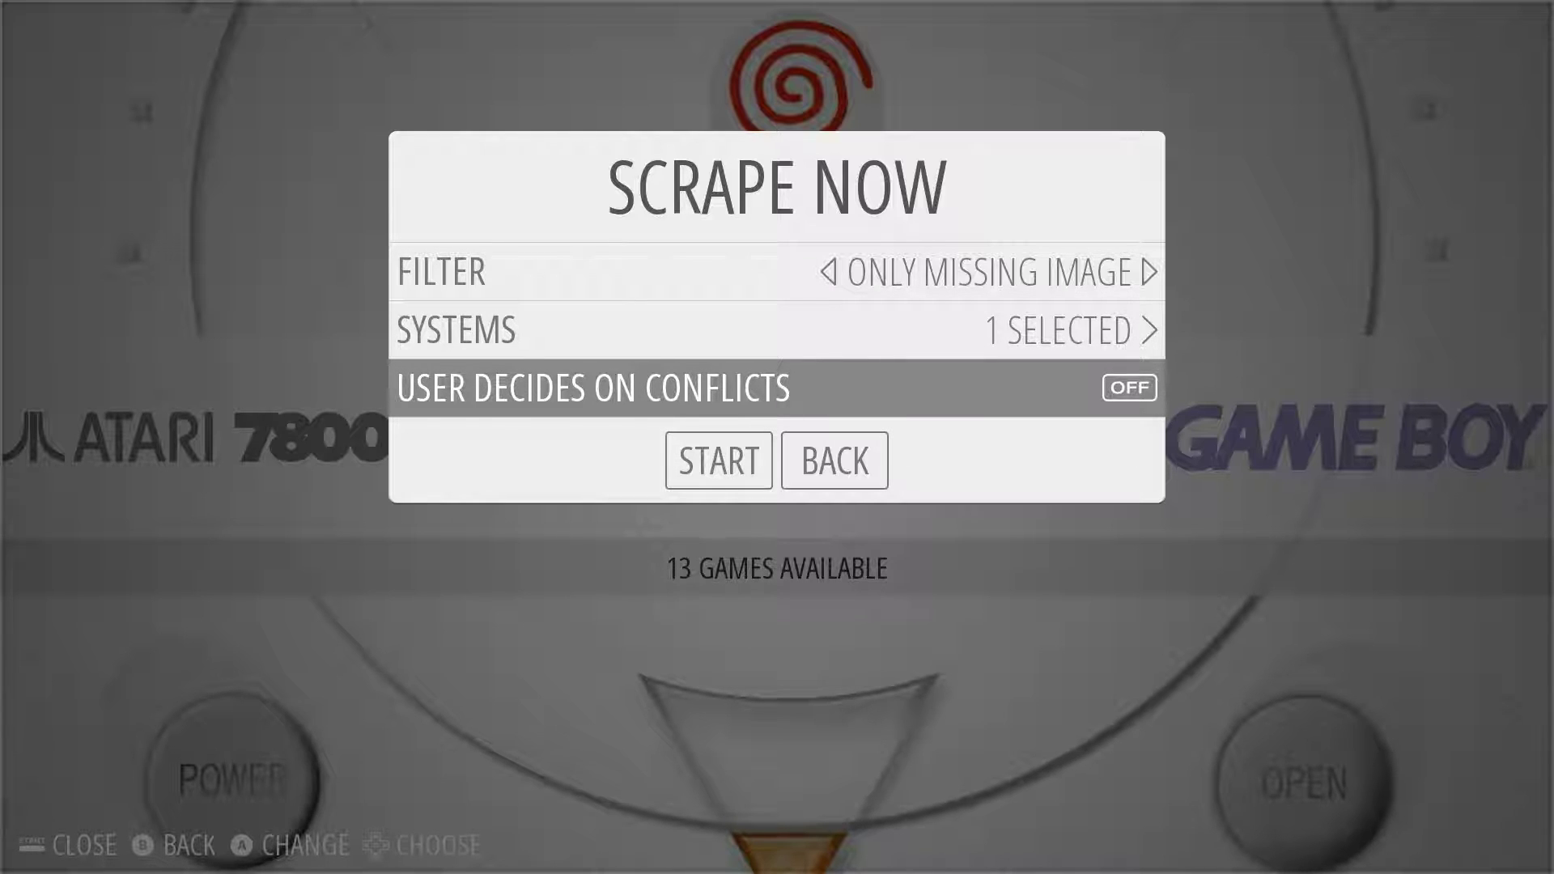
Step: Run the Dreamcast scrape, dismiss the 12 scraped / 1 skipped results and return to the systems
key("Down")
key("Return")
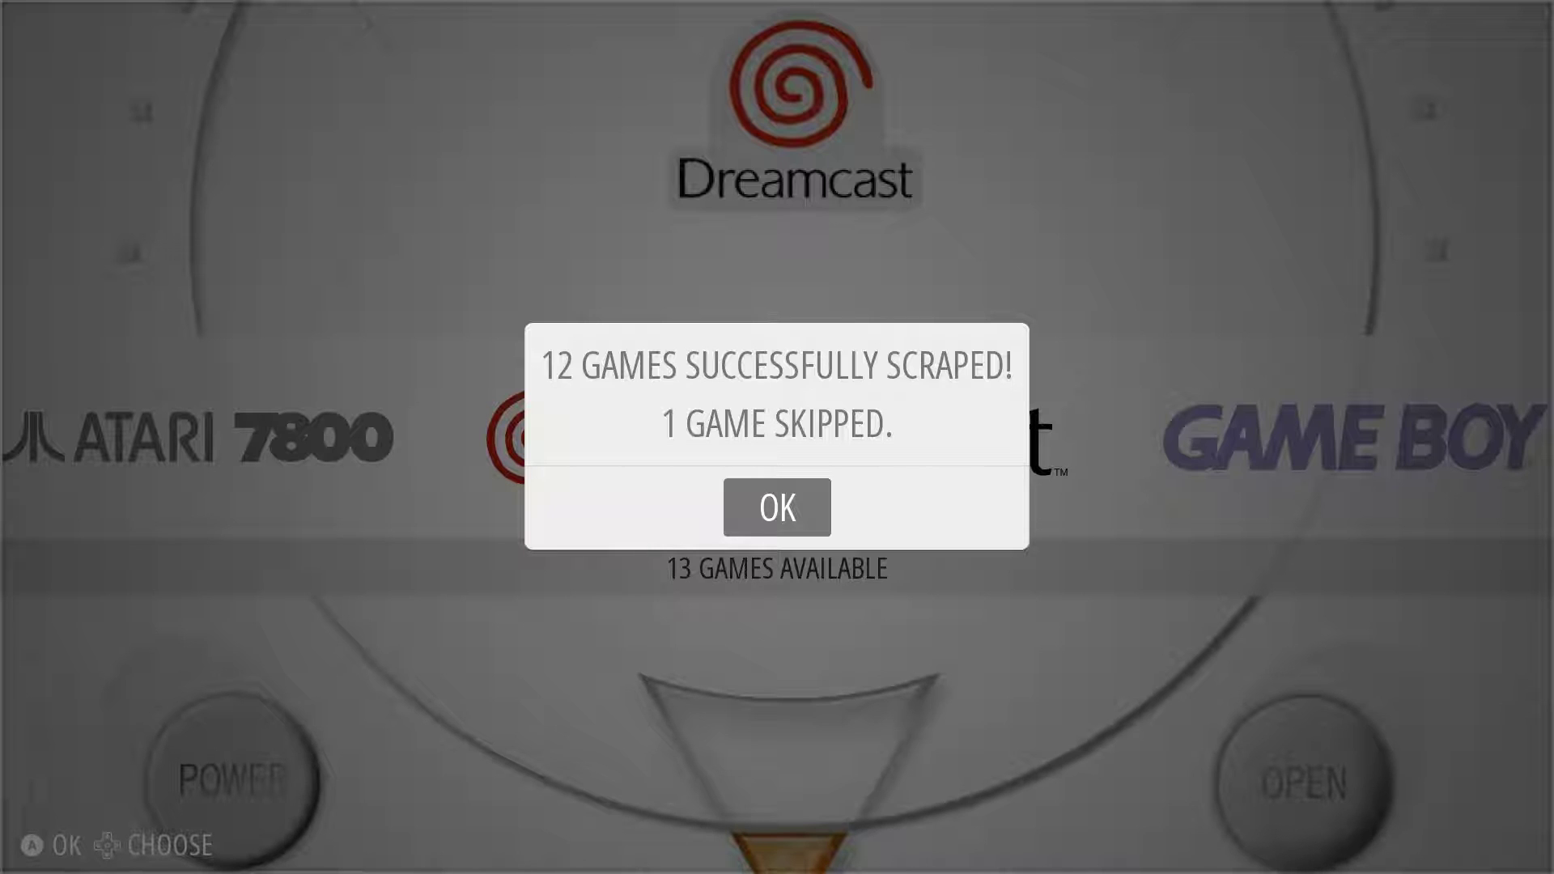
key("Return")
key("Escape")
key("Escape")
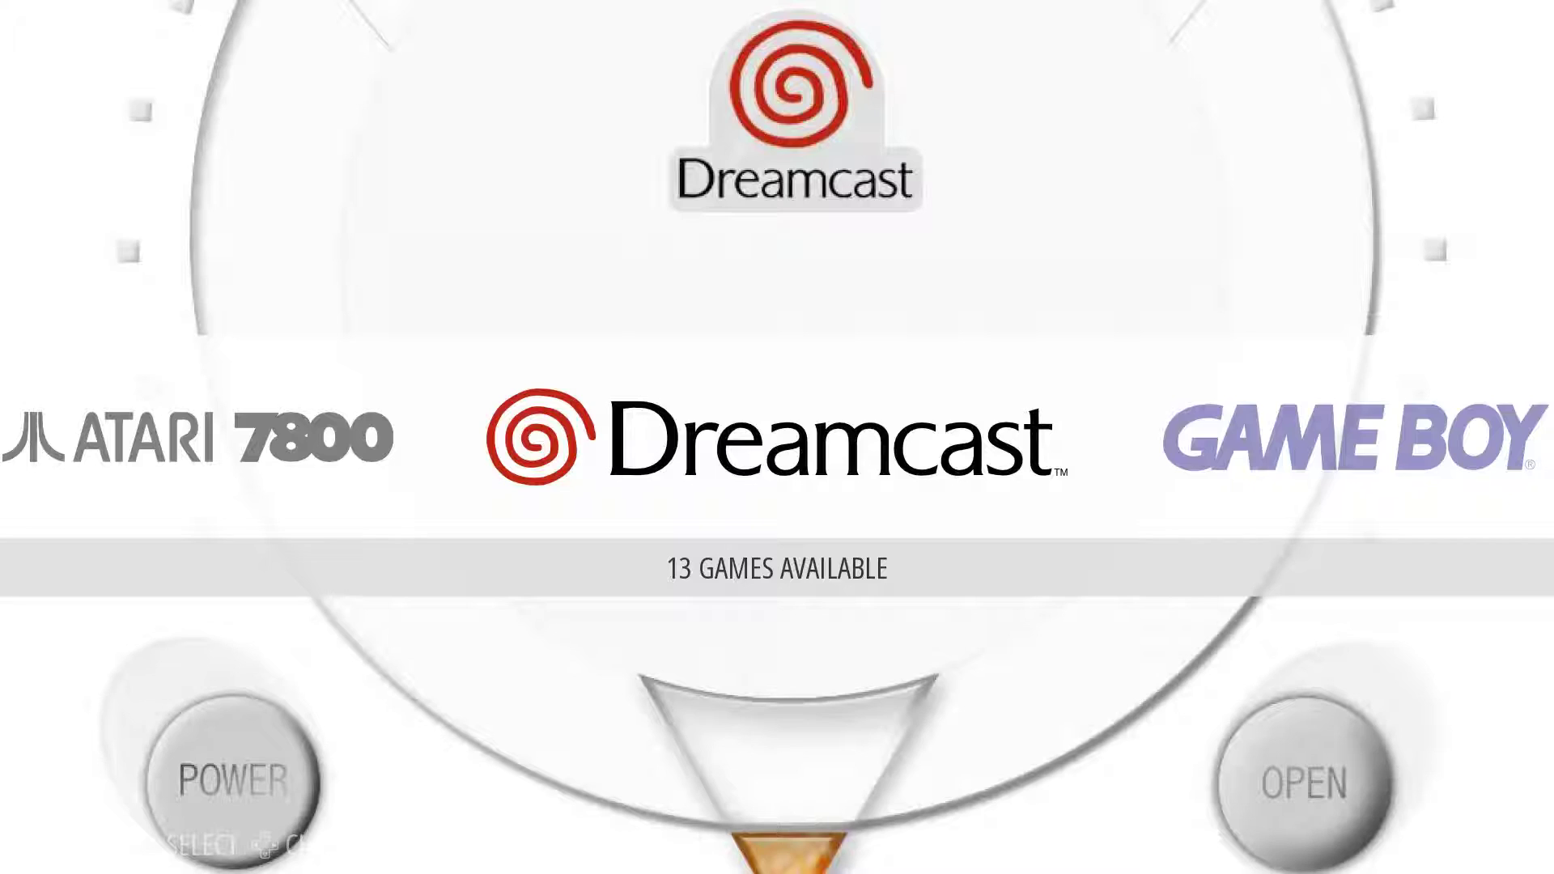
Step: Browse the scraped Dreamcast list to the second Crazy Taxi 2 entry and bring up its Options
key("Return")
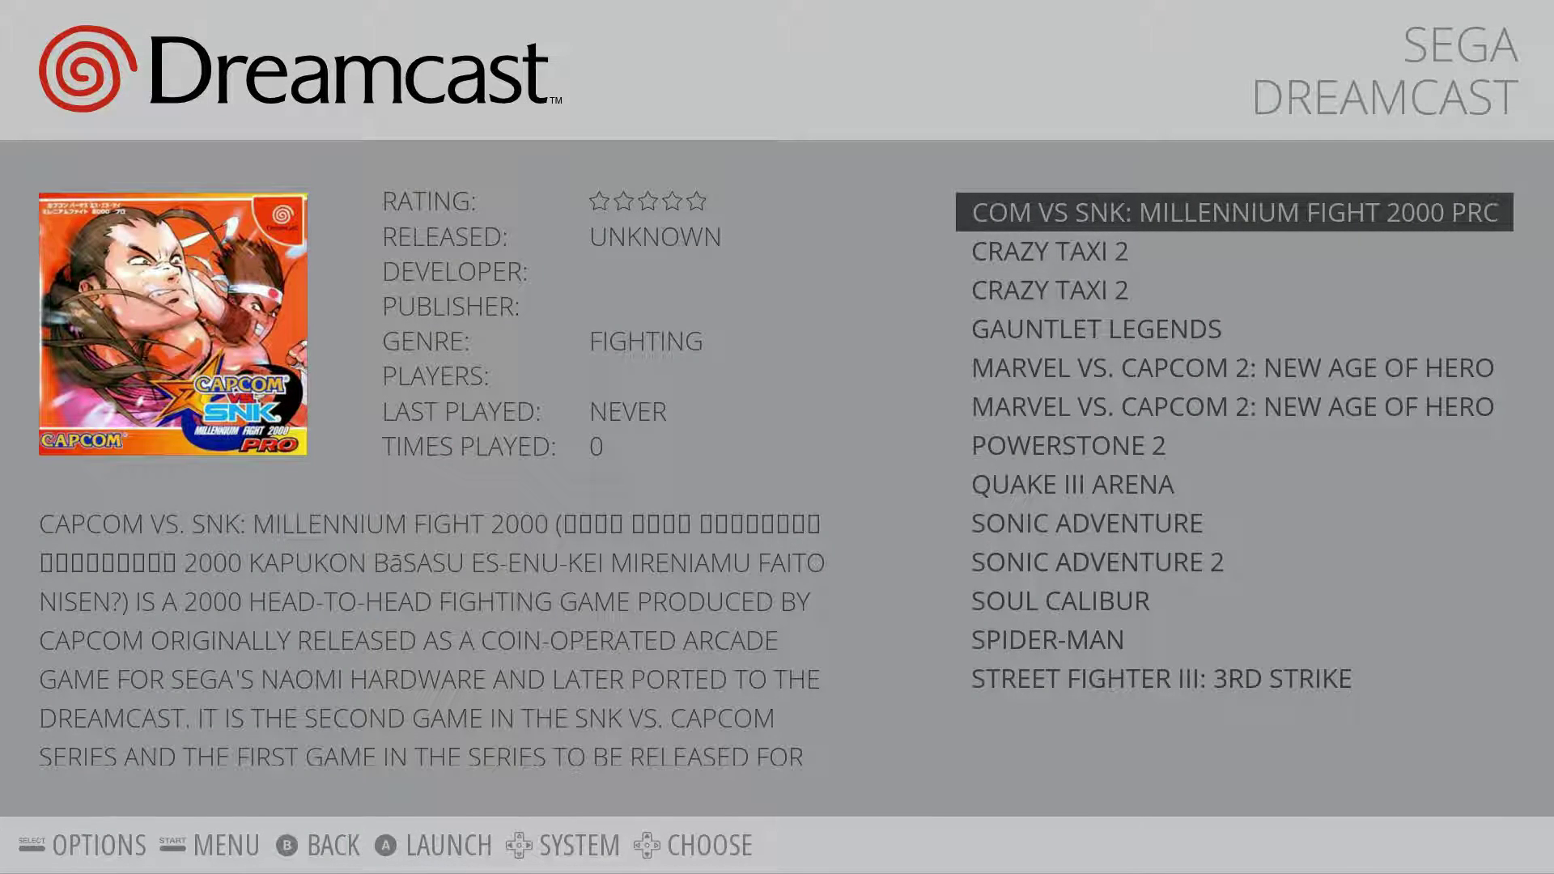
key("Down")
key("Down")
key("Down")
key("Down")
key("Down")
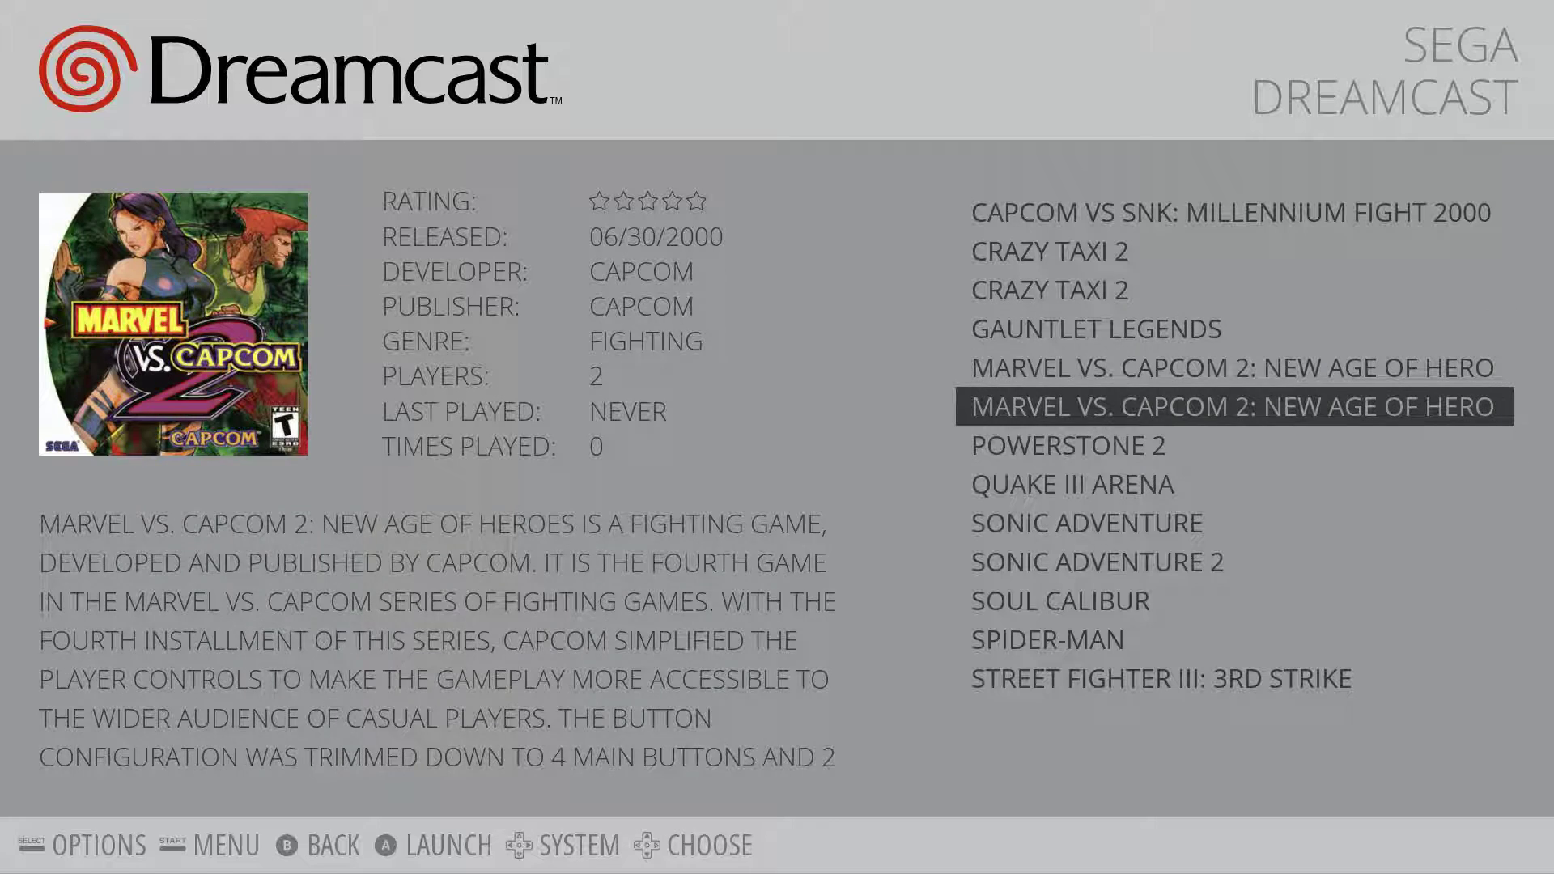
key("Down")
key("Down")
key("Down")
key("Down")
key("Down")
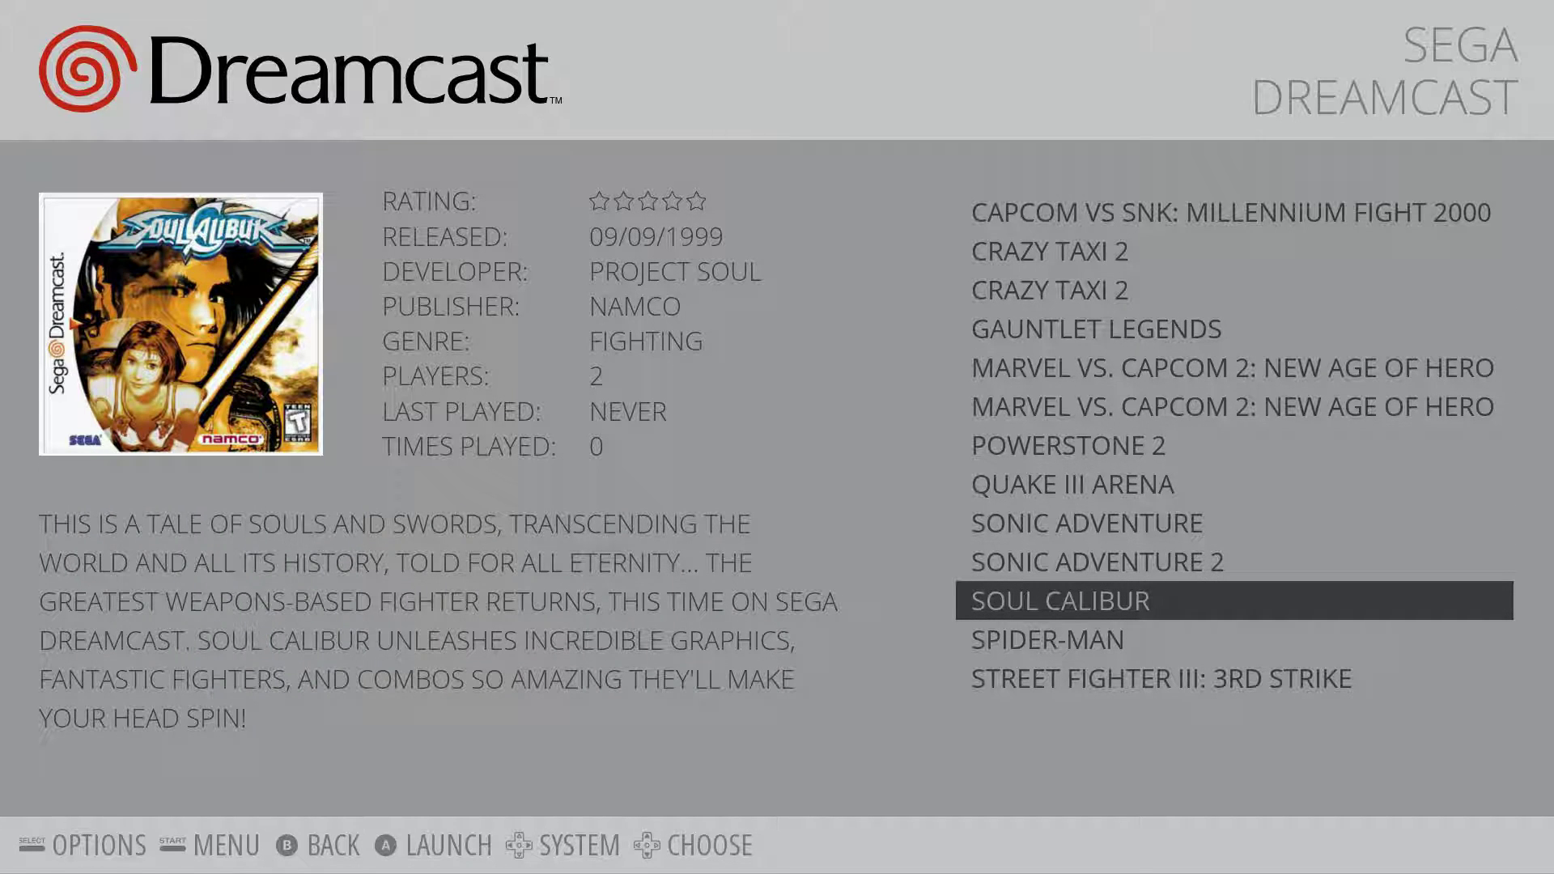
key("Down")
key("Down")
key("Up")
key("Up")
key("Up")
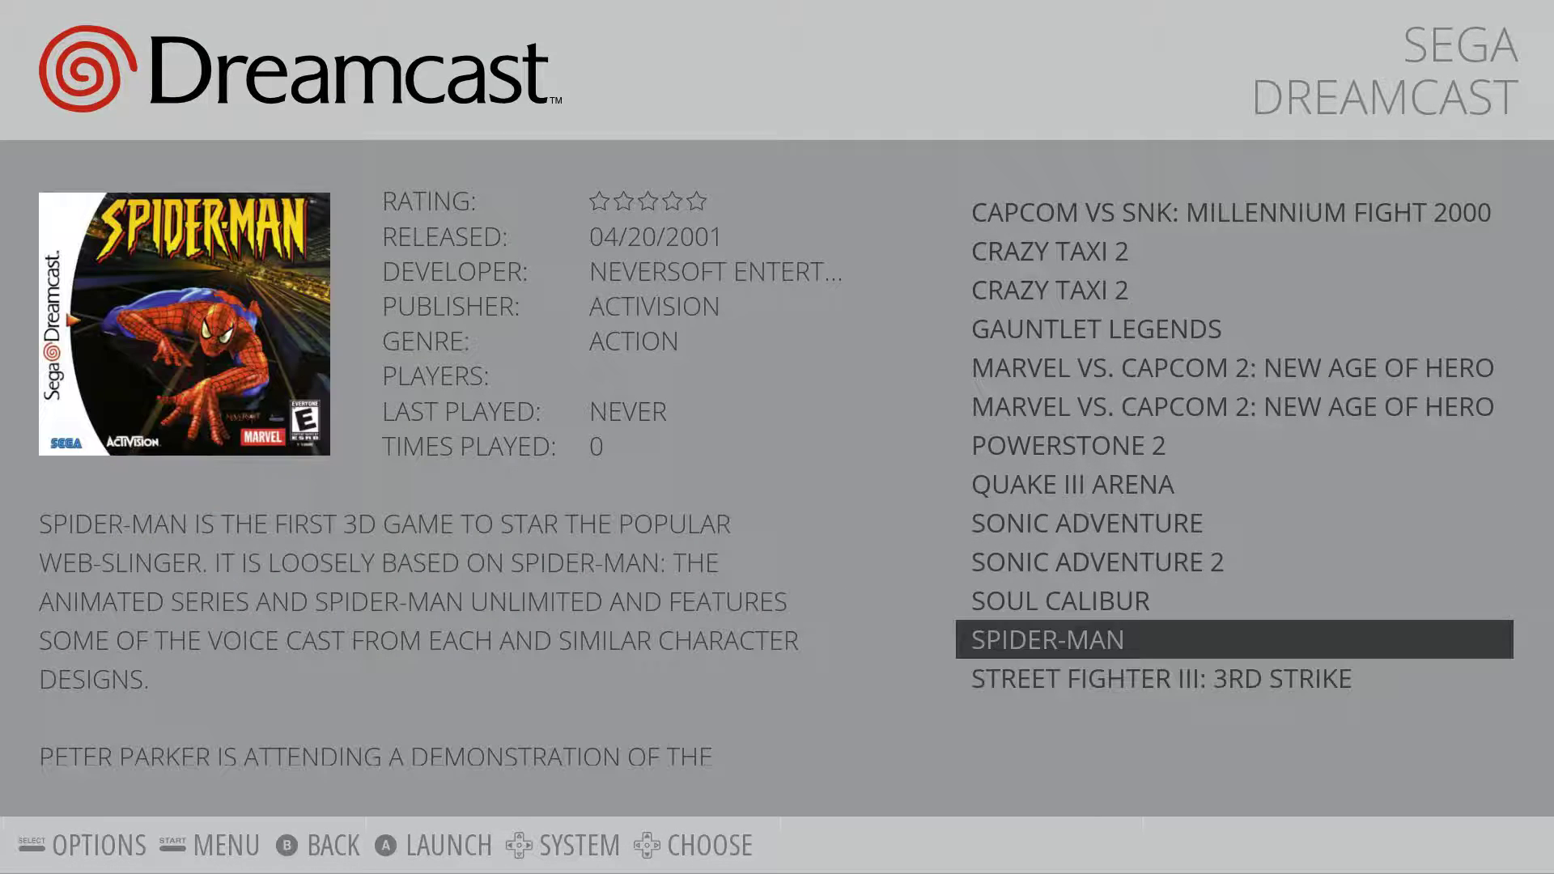
key("Up")
key("Up")
key("Up")
key("Up")
key("Up")
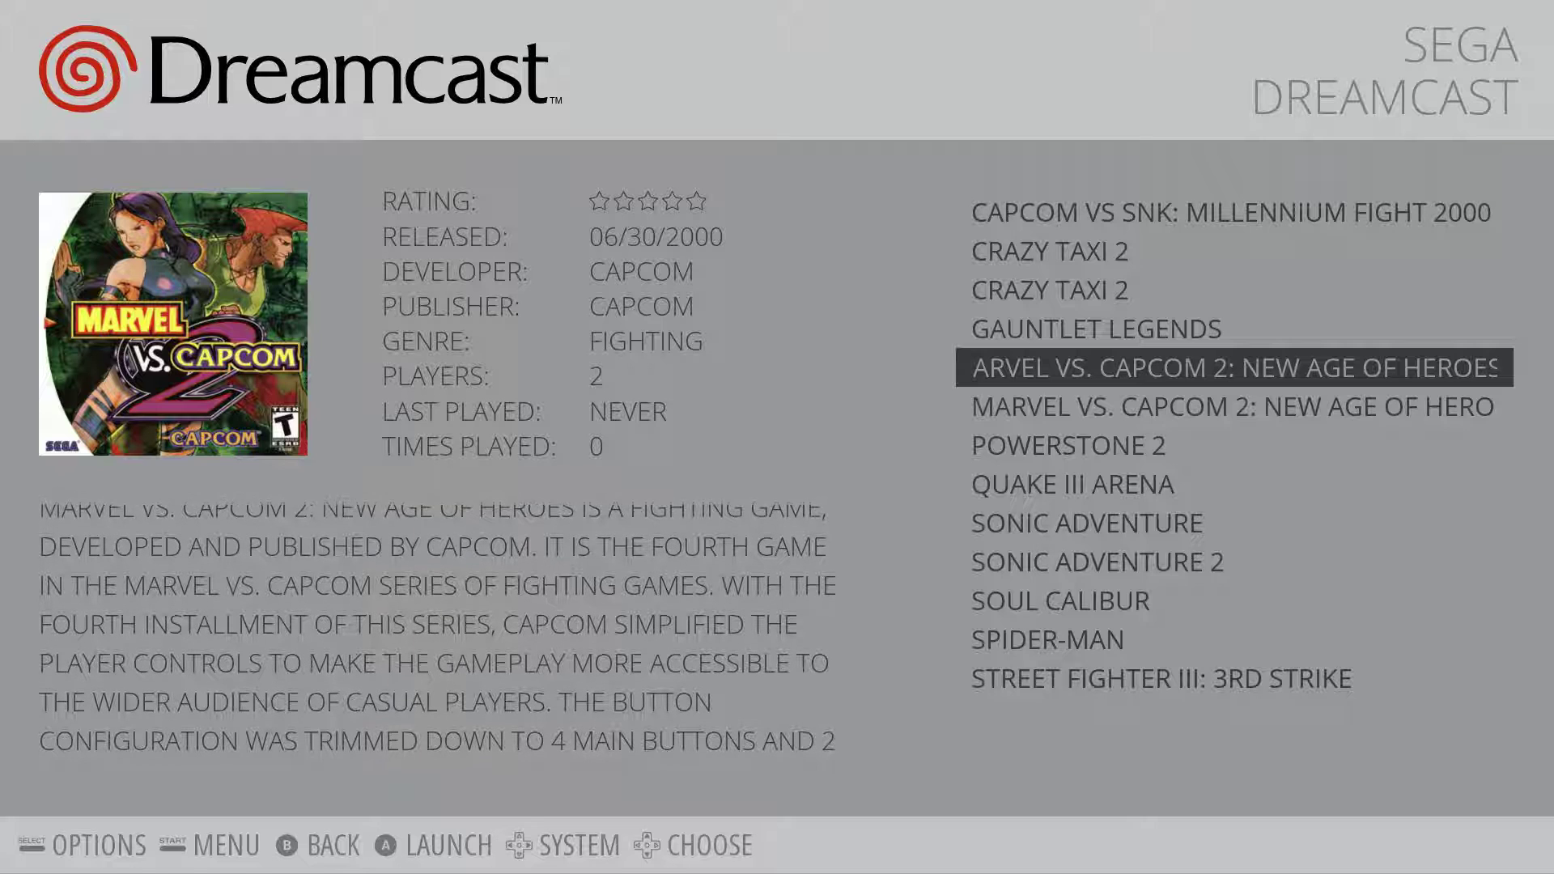
key("Up")
key("Up")
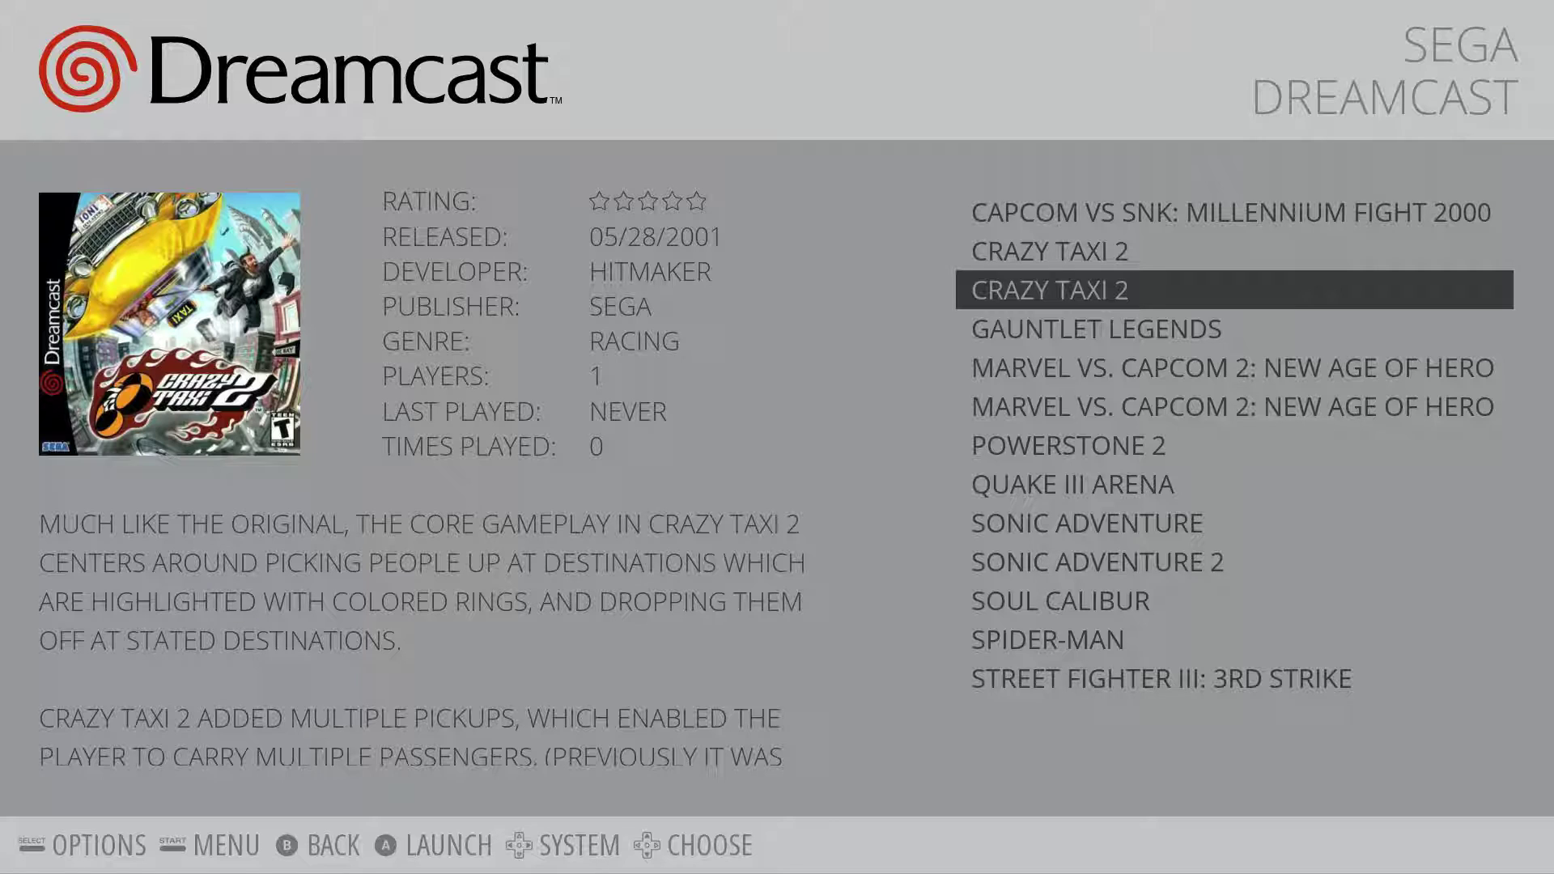
key("F2")
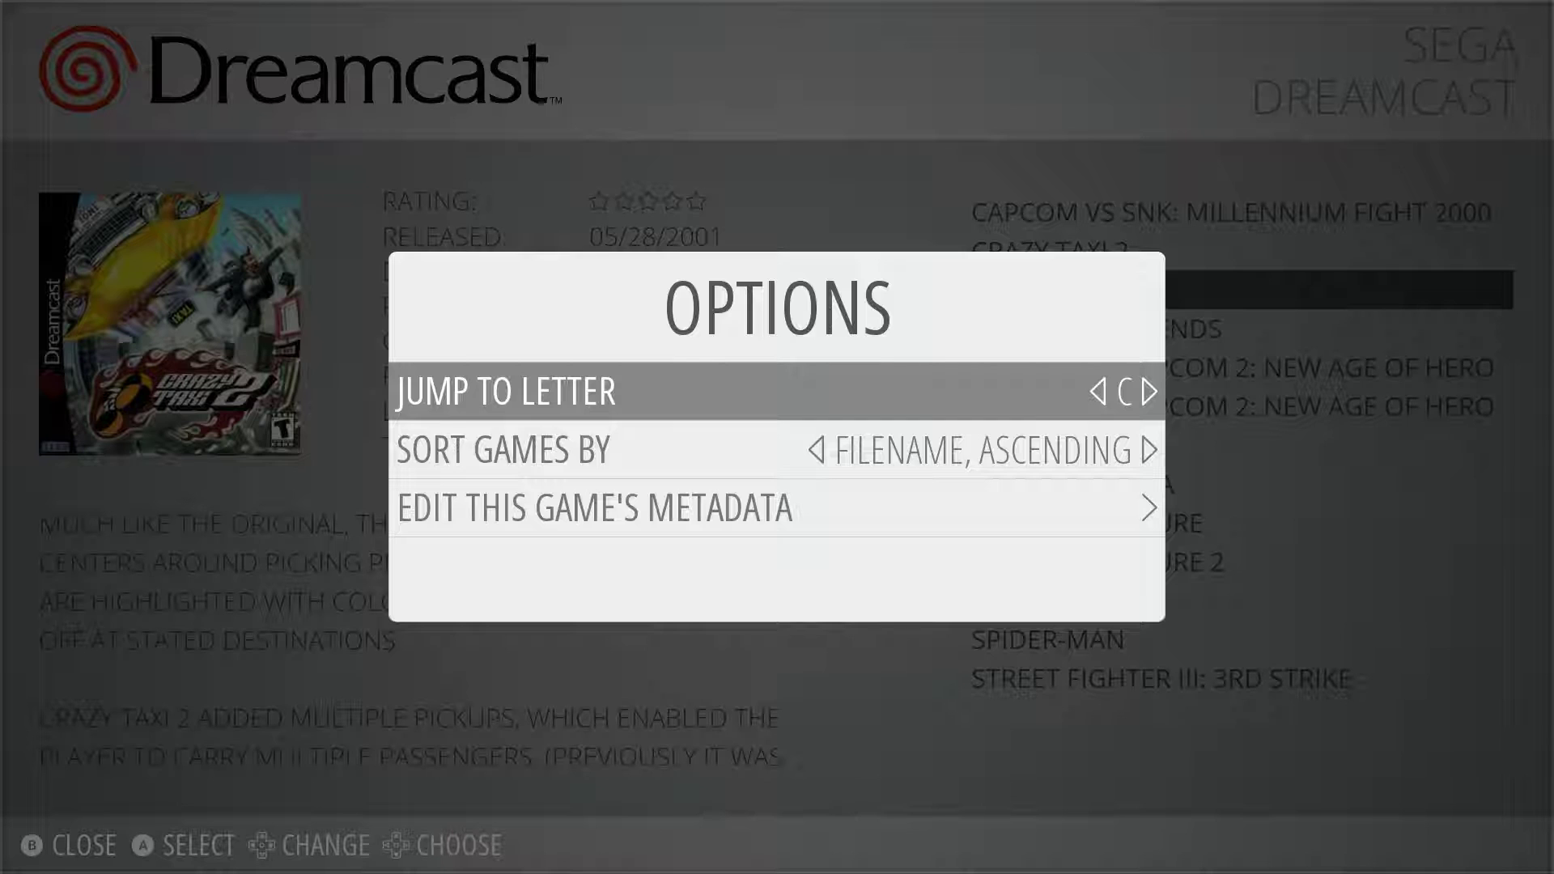
Step: Re-scrape the CRAZY TAXI 2.CDI metadata, accept the Crazy Taxi 2 match and save the changes
key("Down")
key("Down")
key("Return")
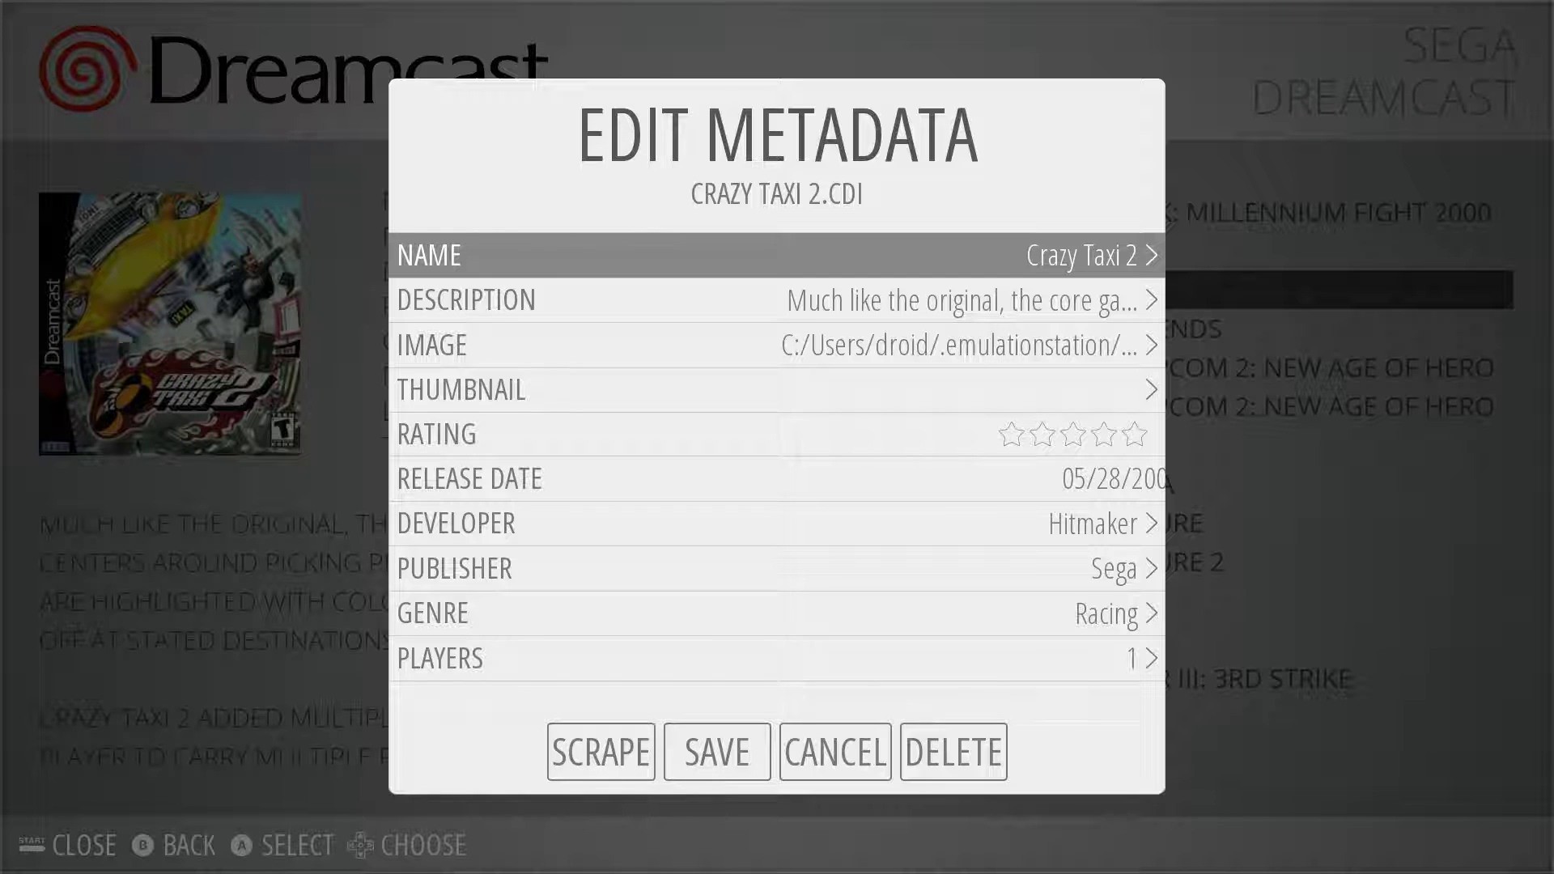
key("Down")
key("Down")
key("Down")
key("Down")
key("Down")
key("Down")
key("Down")
key("Down")
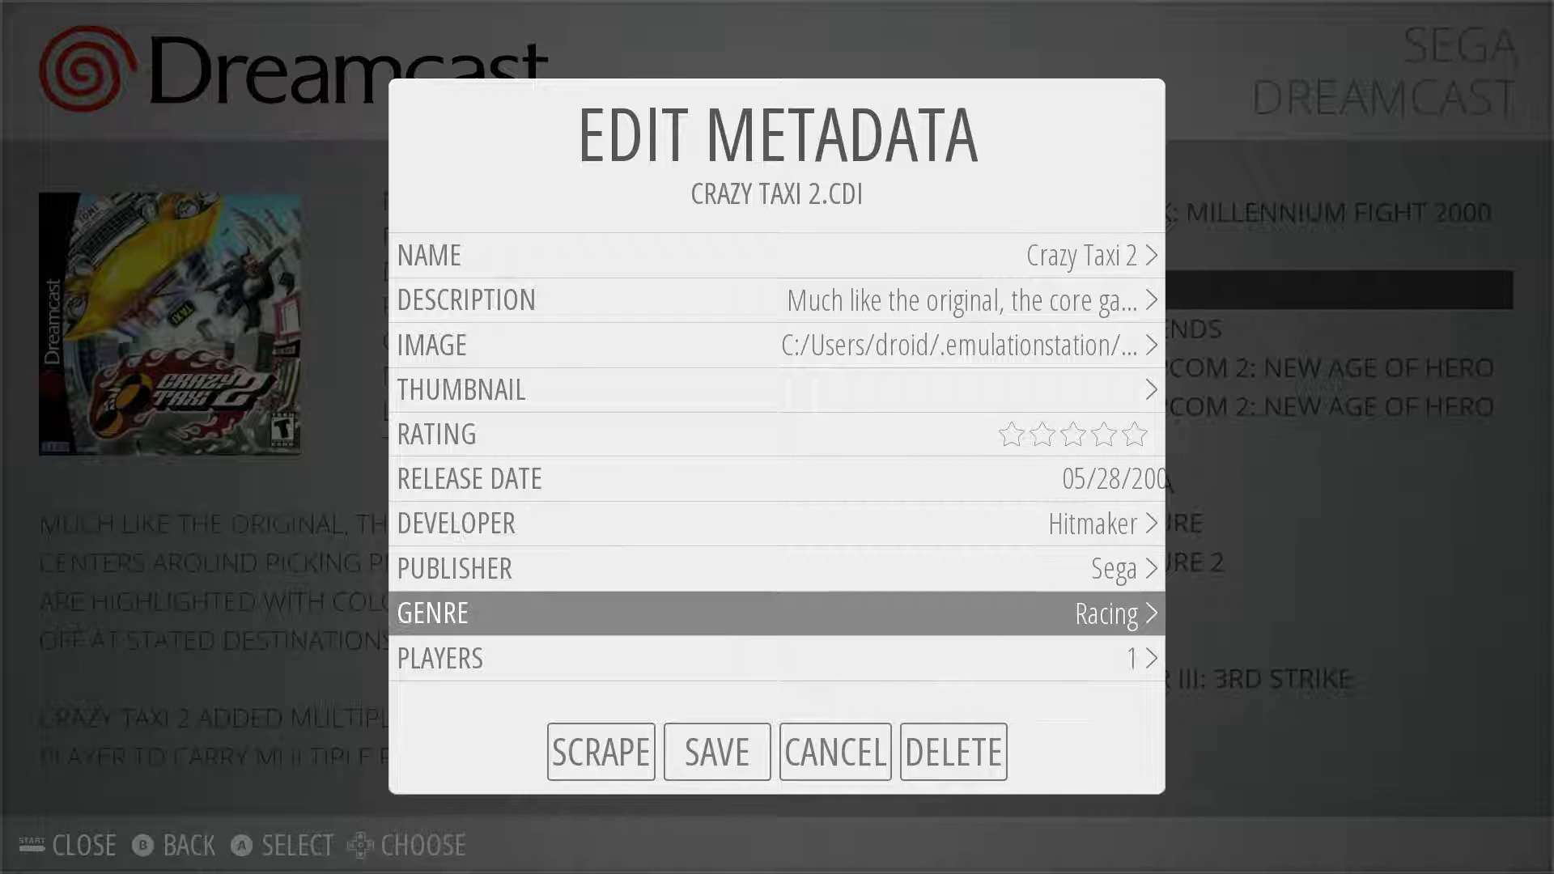
key("Down")
key("Down")
key("Return")
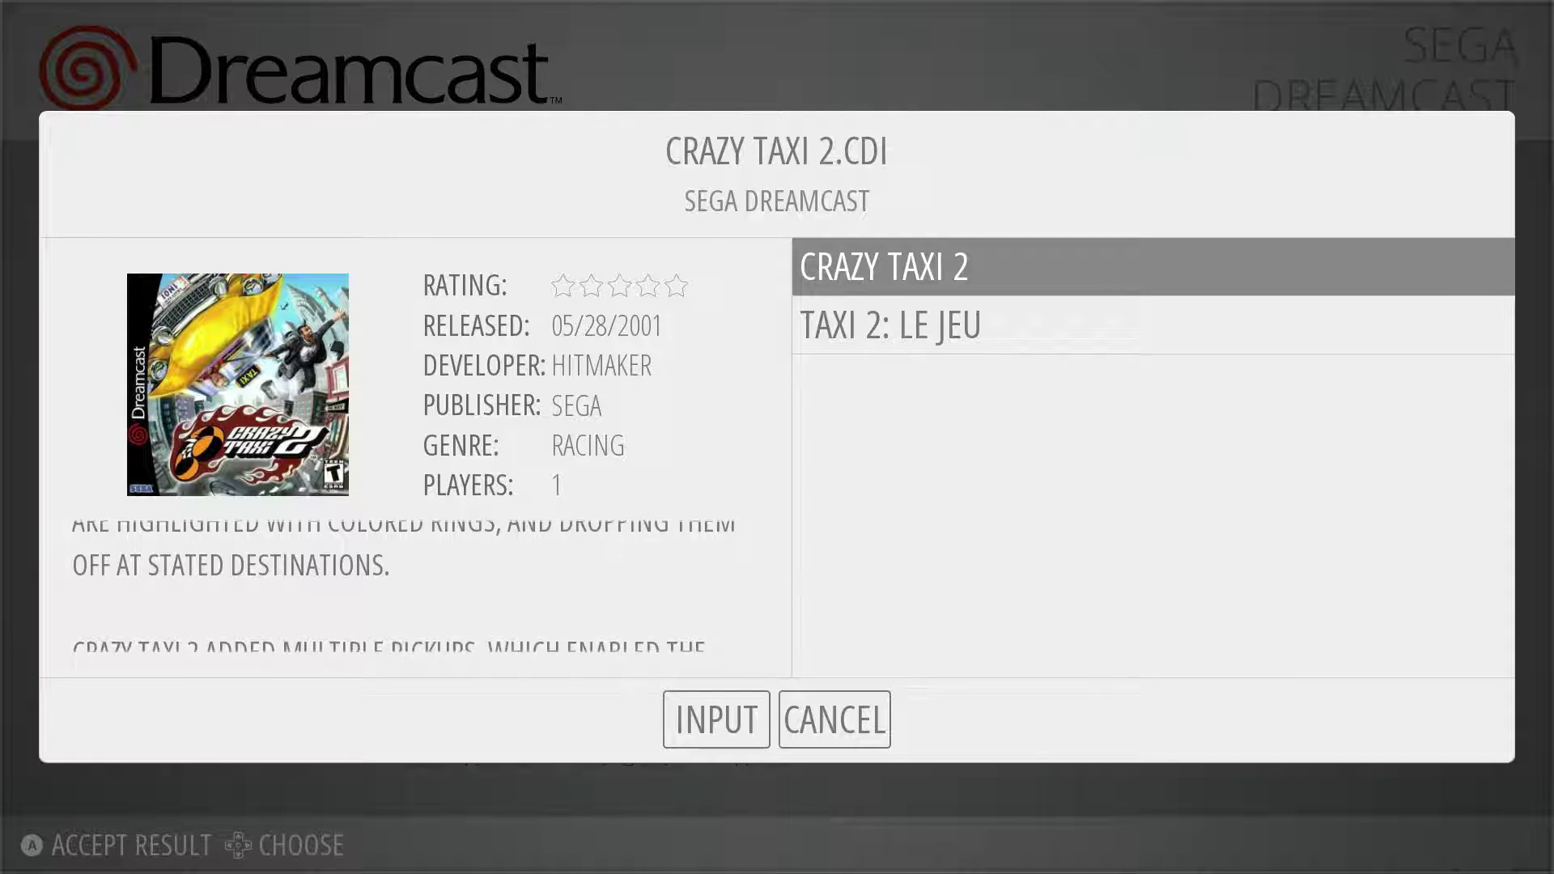
key("Return")
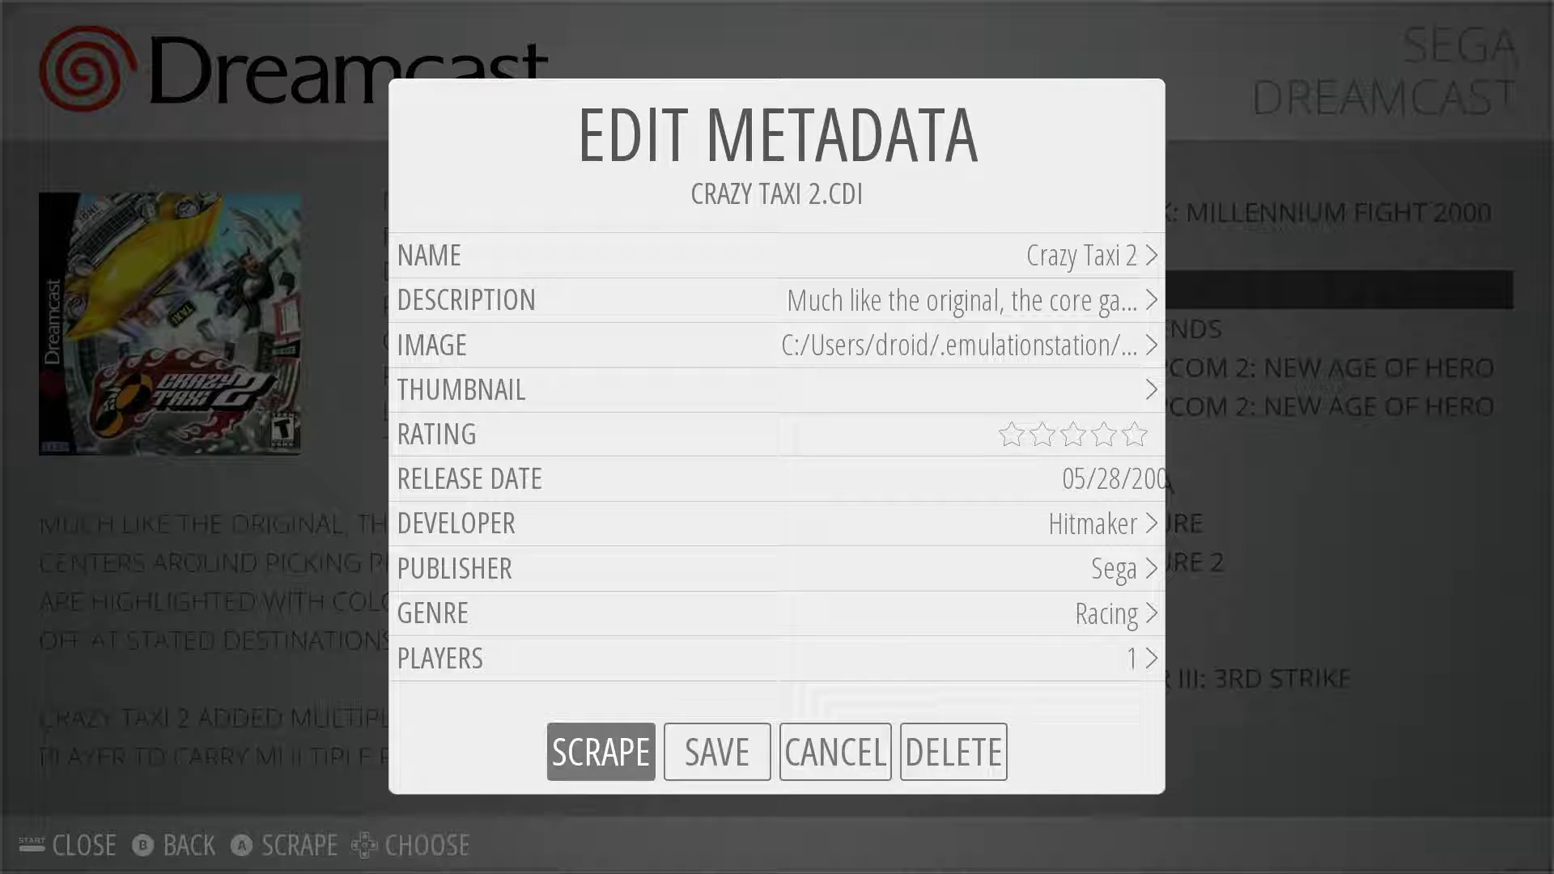
key("Escape")
key("Return")
key("Escape")
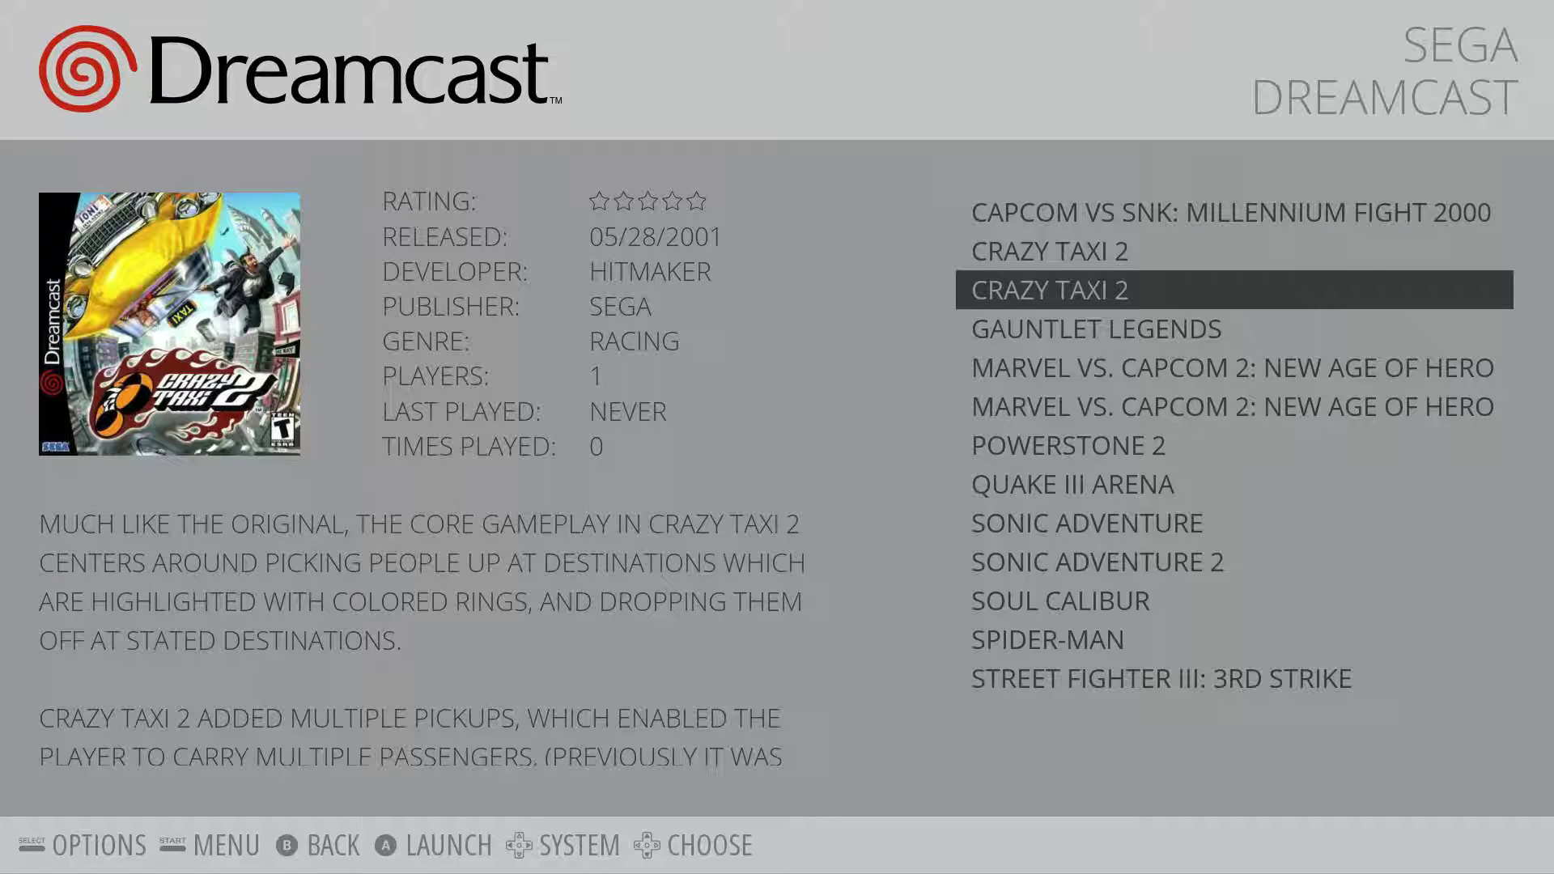
Step: Re-scrape the CRAZY TAXI.CDI entry's metadata and accept the CRAZY TAXI match instead of Crazy Taxi 2
key("Up")
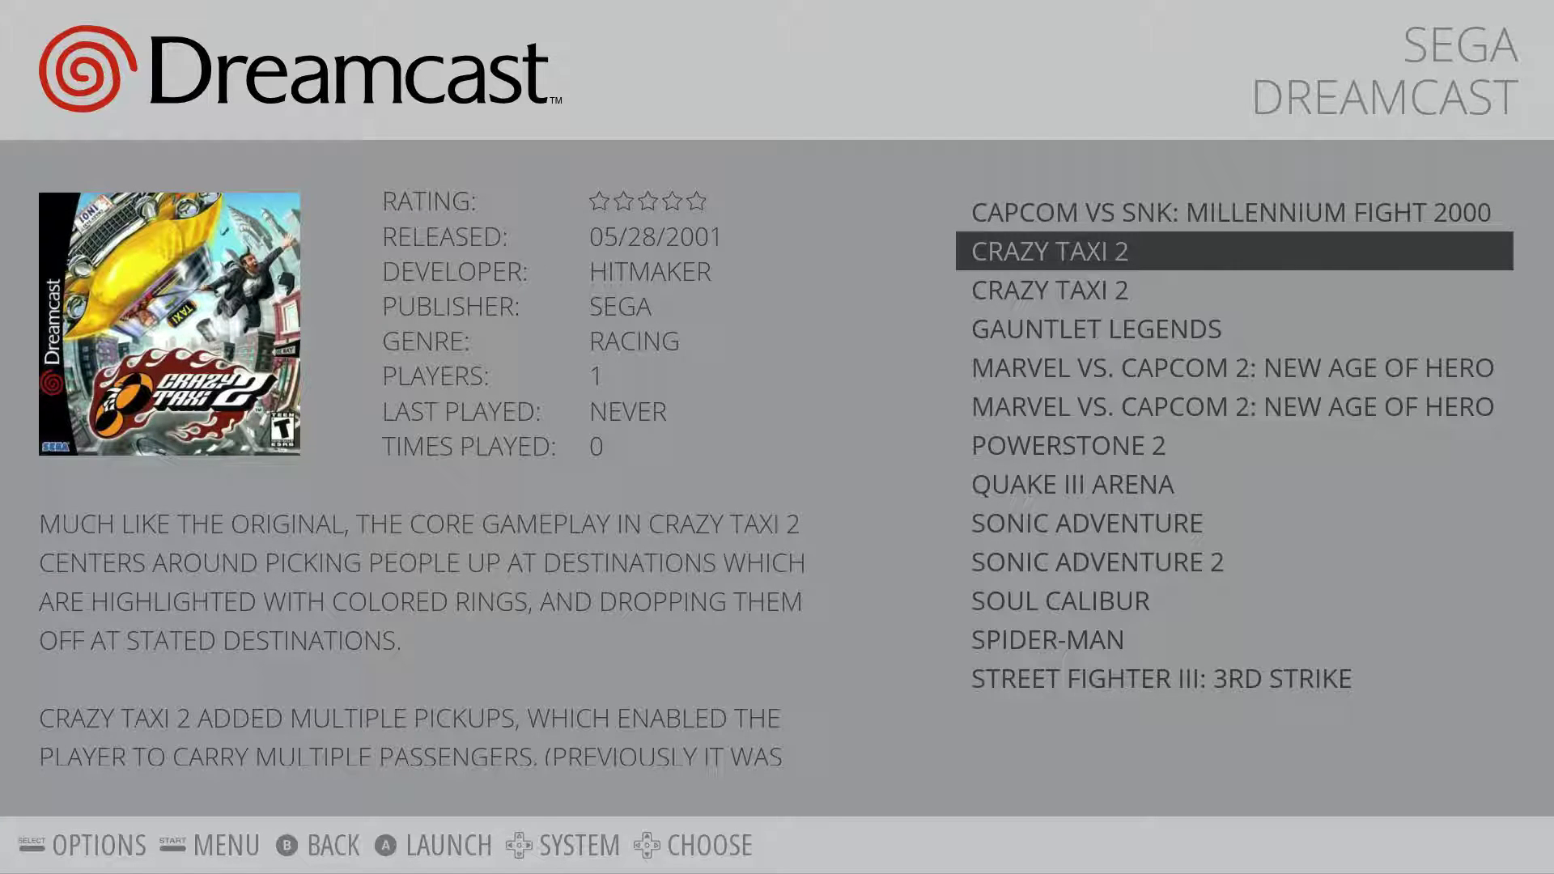
key("BackSpace")
key("Down")
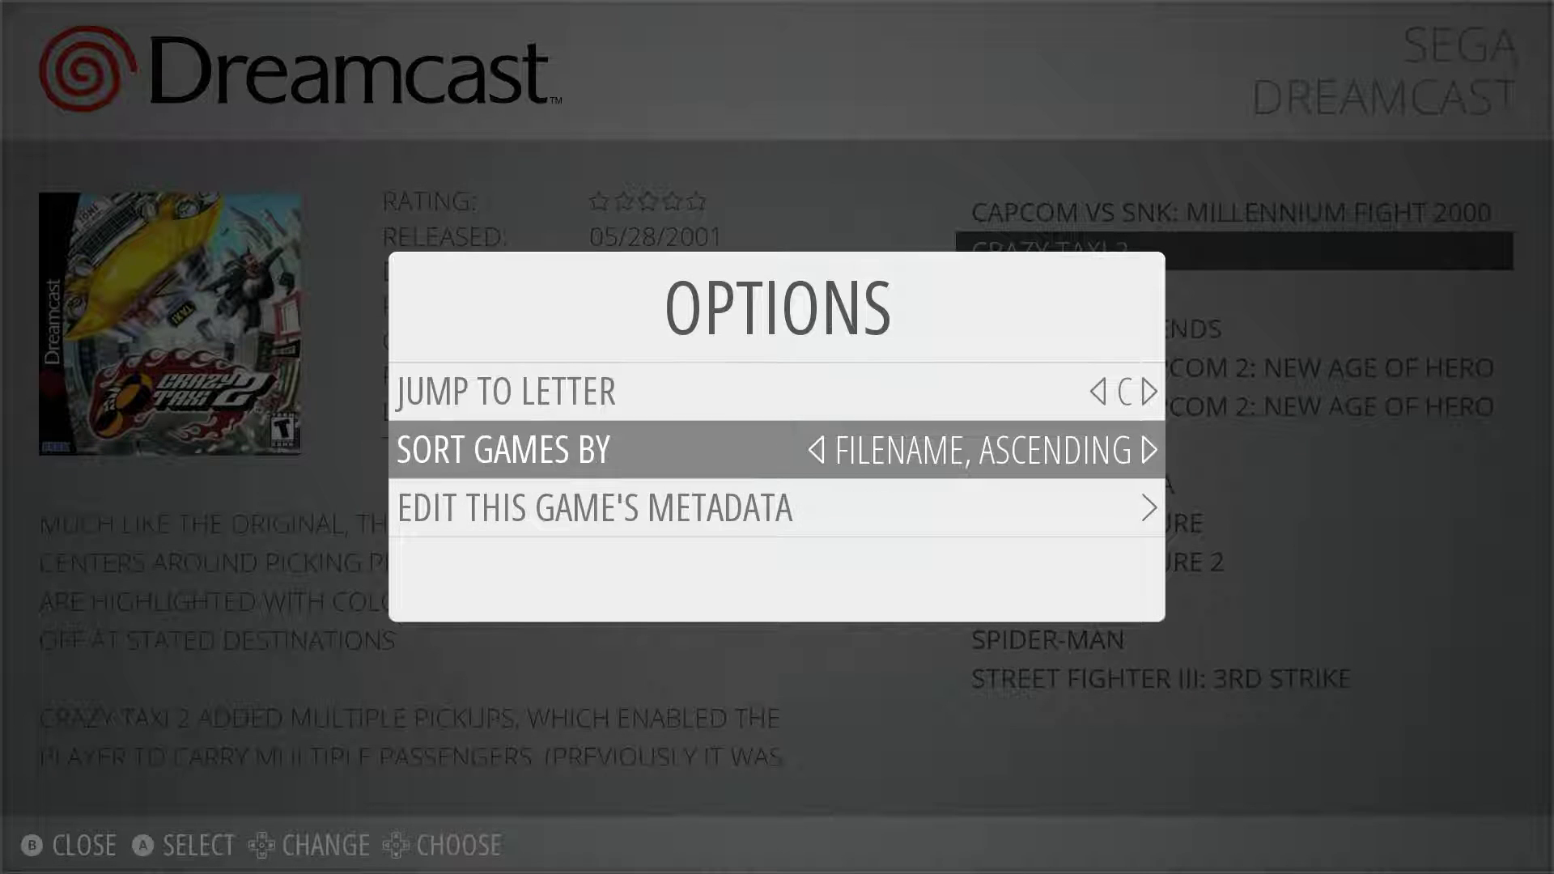
key("Down")
key("Return")
key("Down")
key("Down")
key("Down")
key("Down")
key("Down")
key("Down")
key("Down")
key("Down")
key("Down")
key("Down")
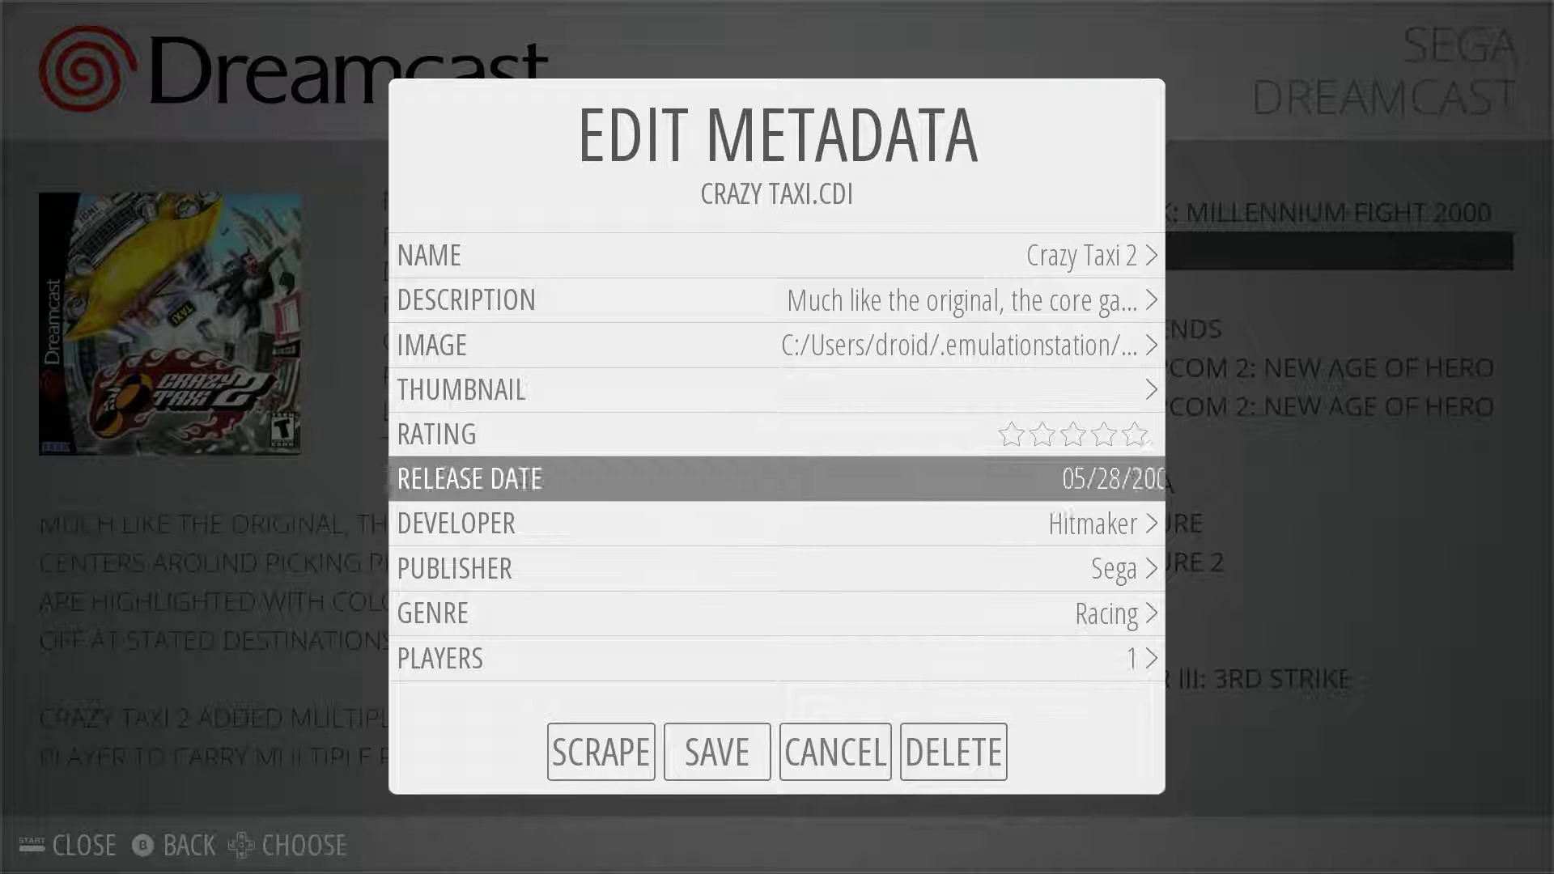
key("Return")
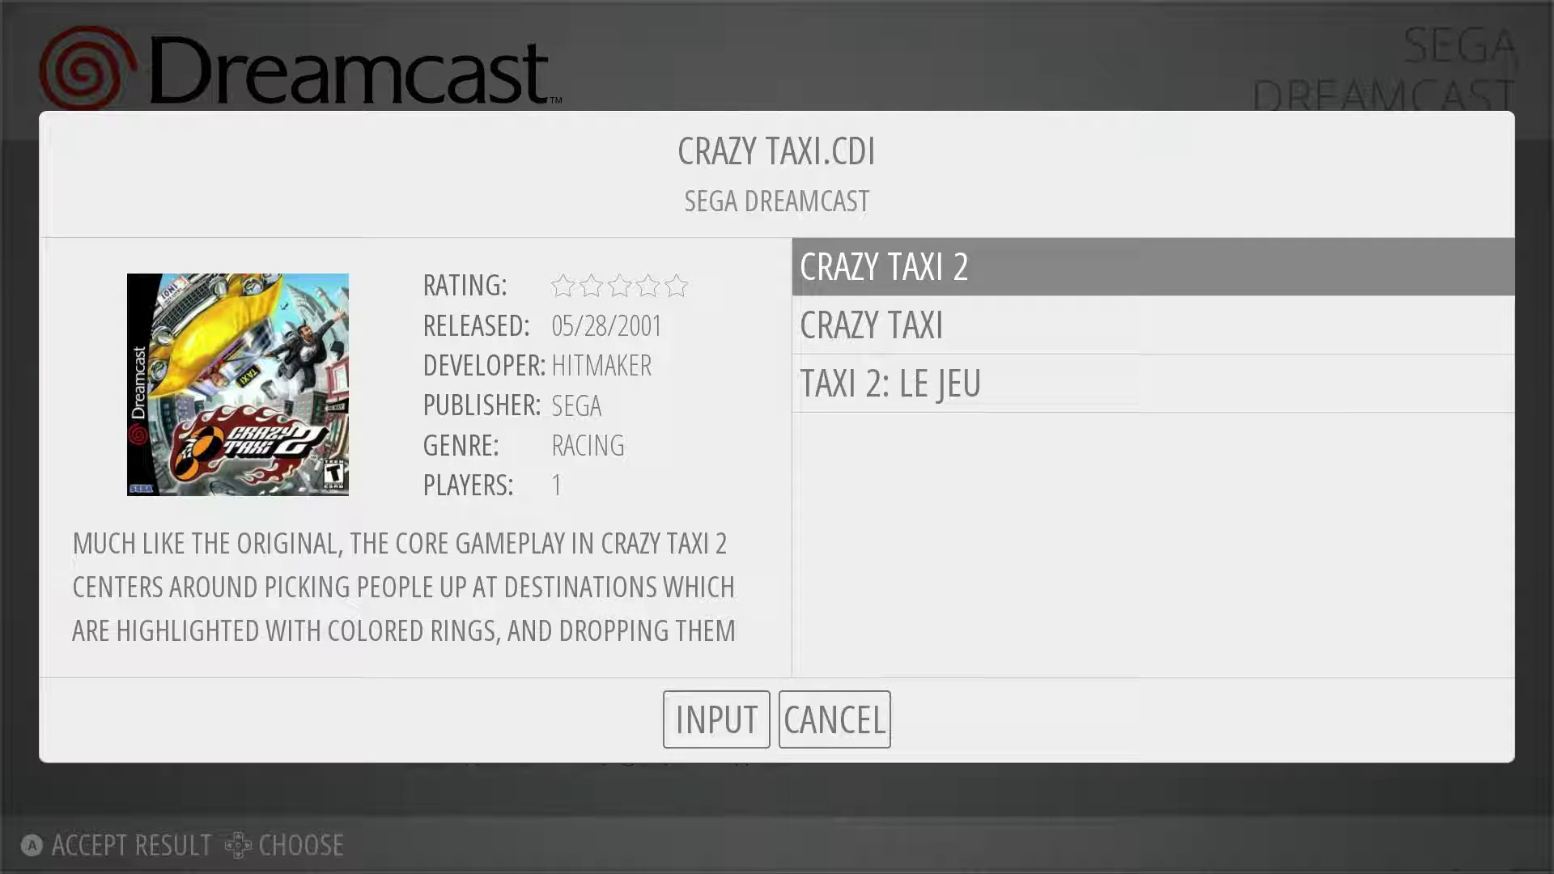
key("Down")
key("Up")
key("Down")
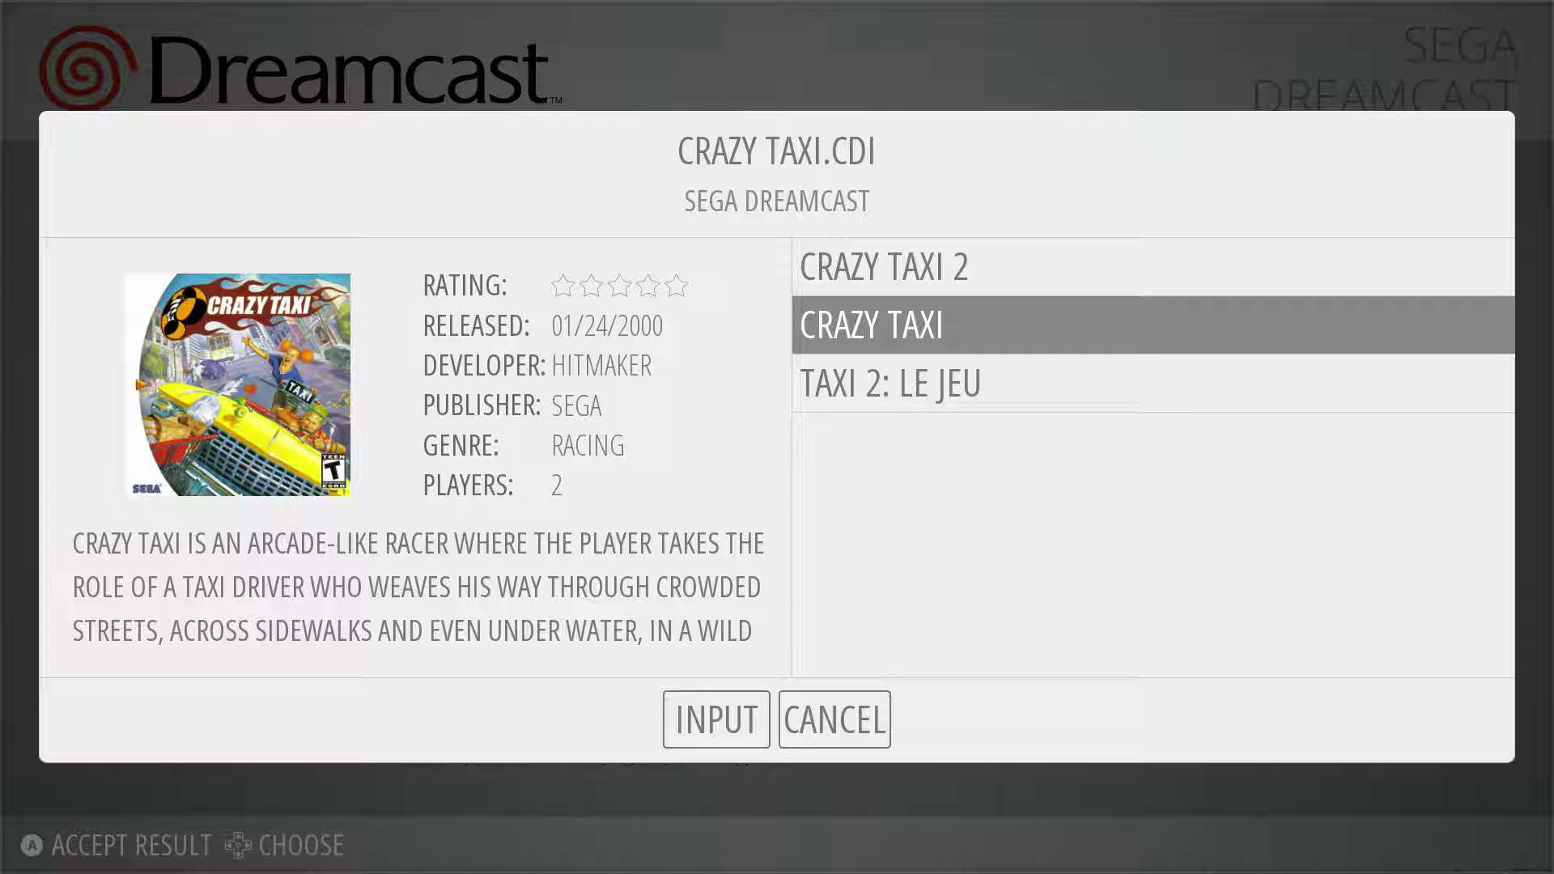
key("Return")
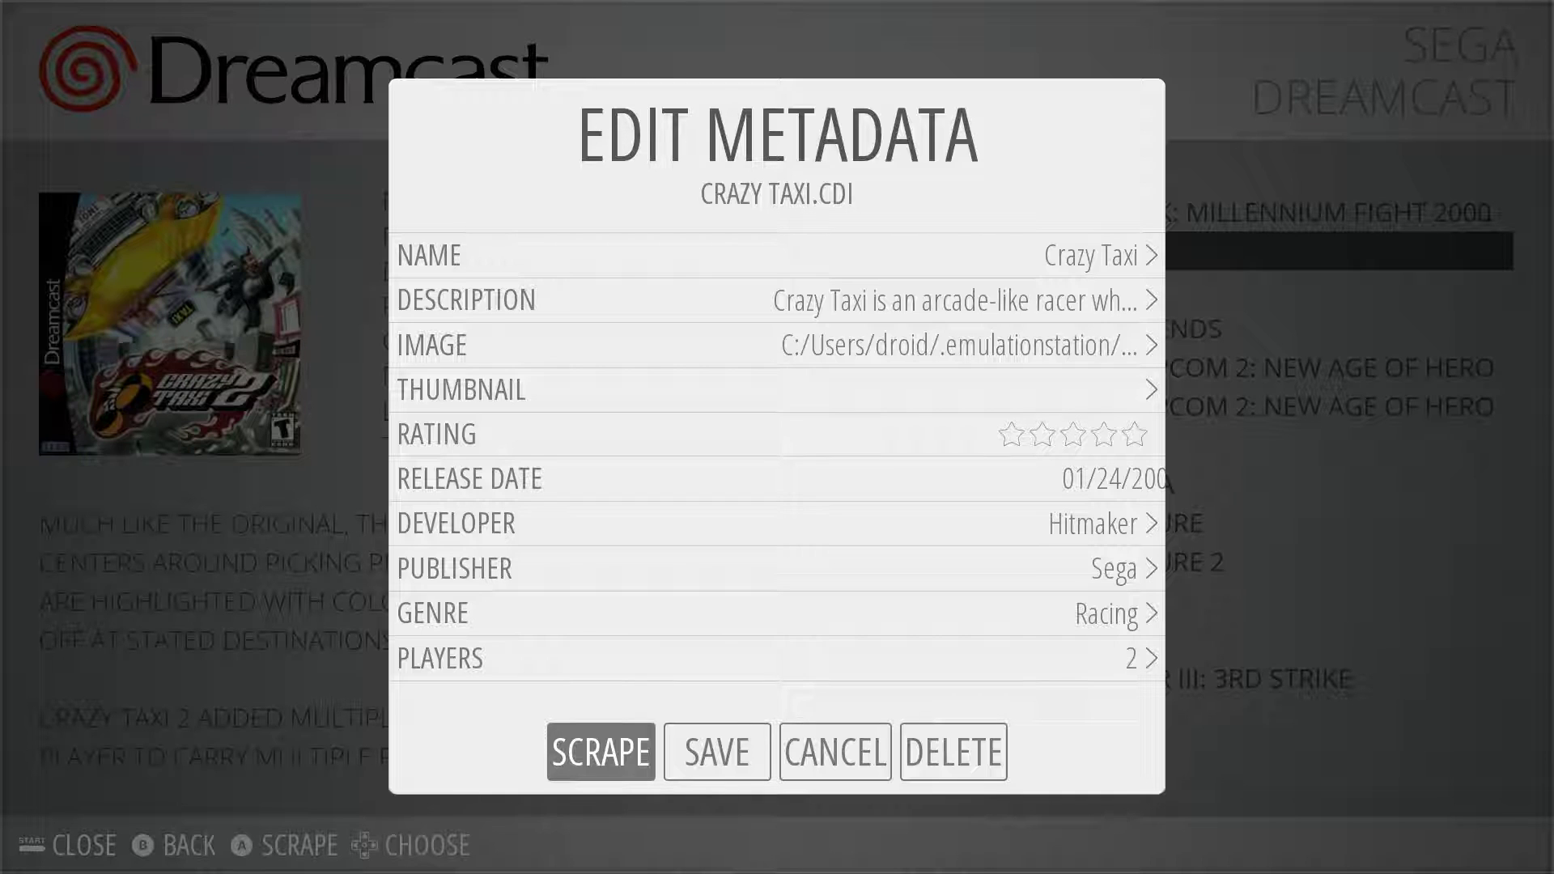
Step: Save the new Crazy Taxi metadata and compare it with the Crazy Taxi 2 entry below
key("Right")
key("Return")
key("Escape")
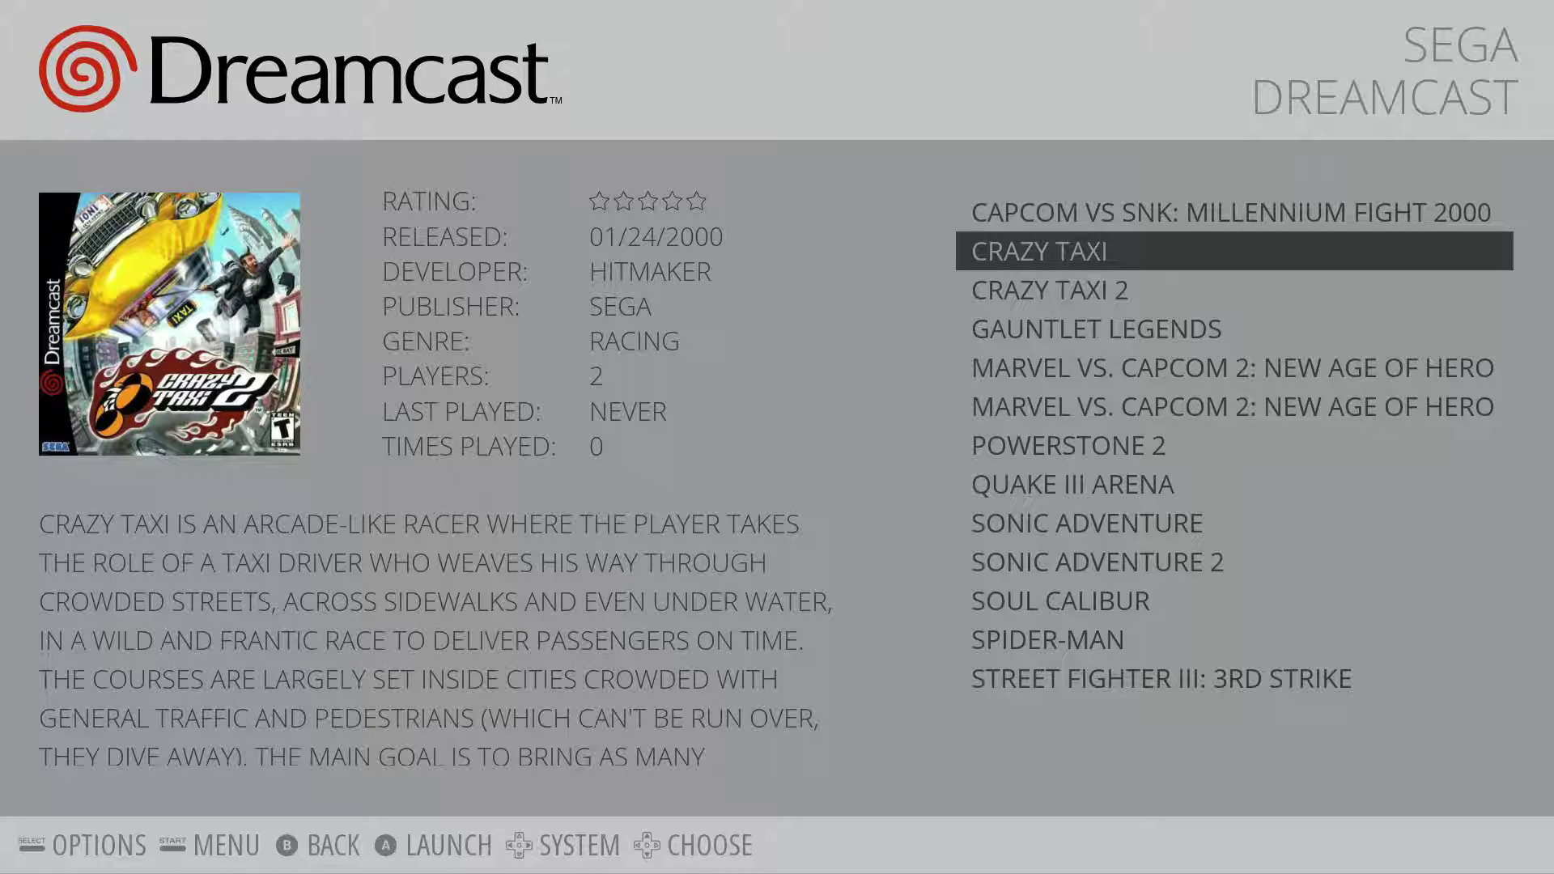
key("Down")
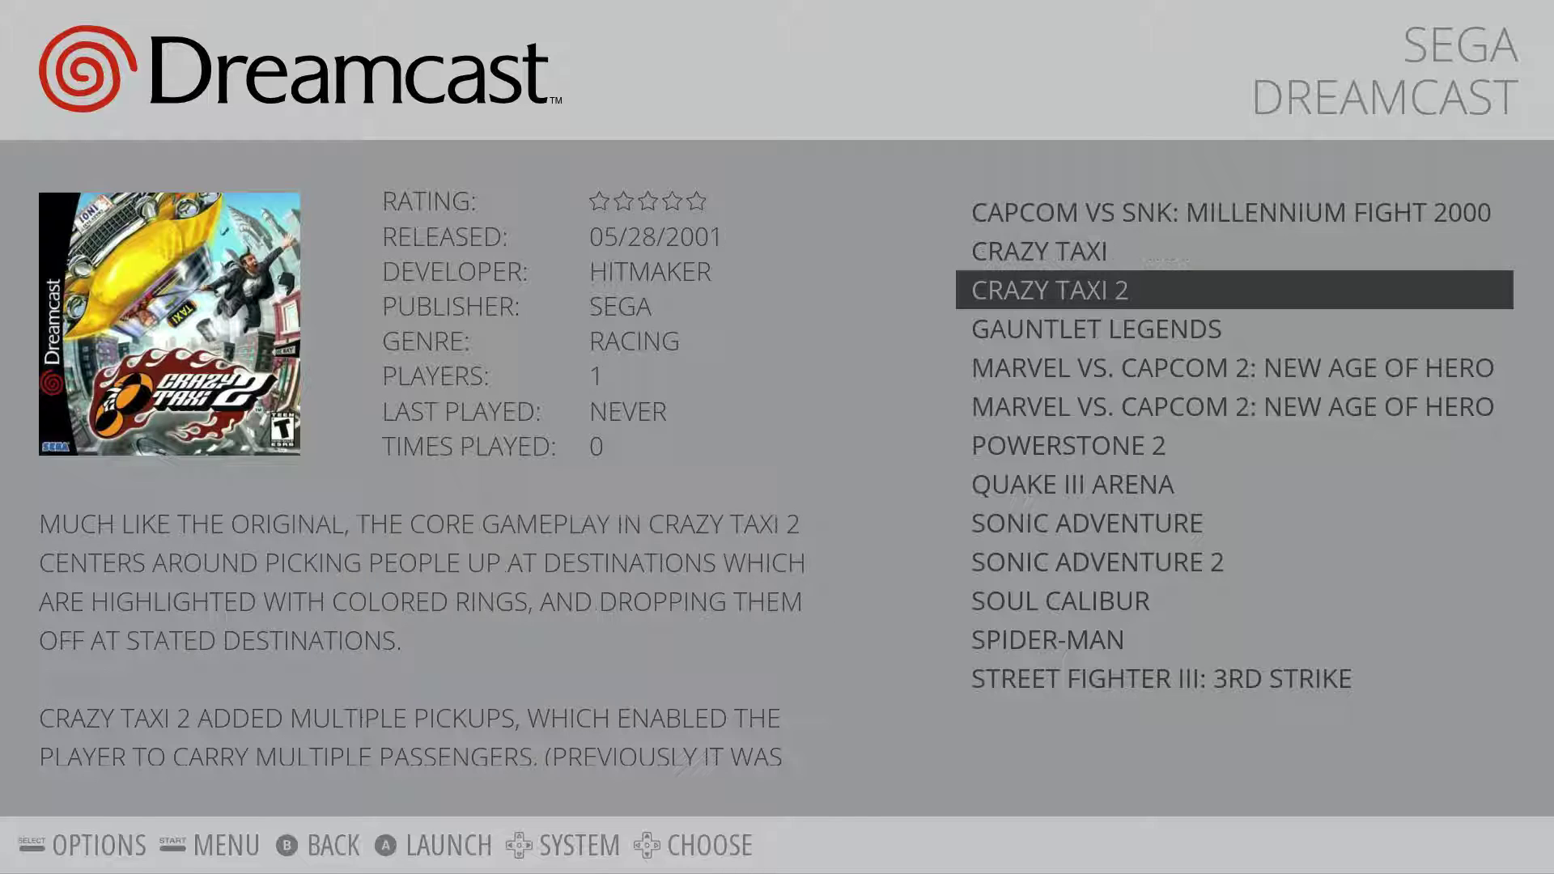
key("Up")
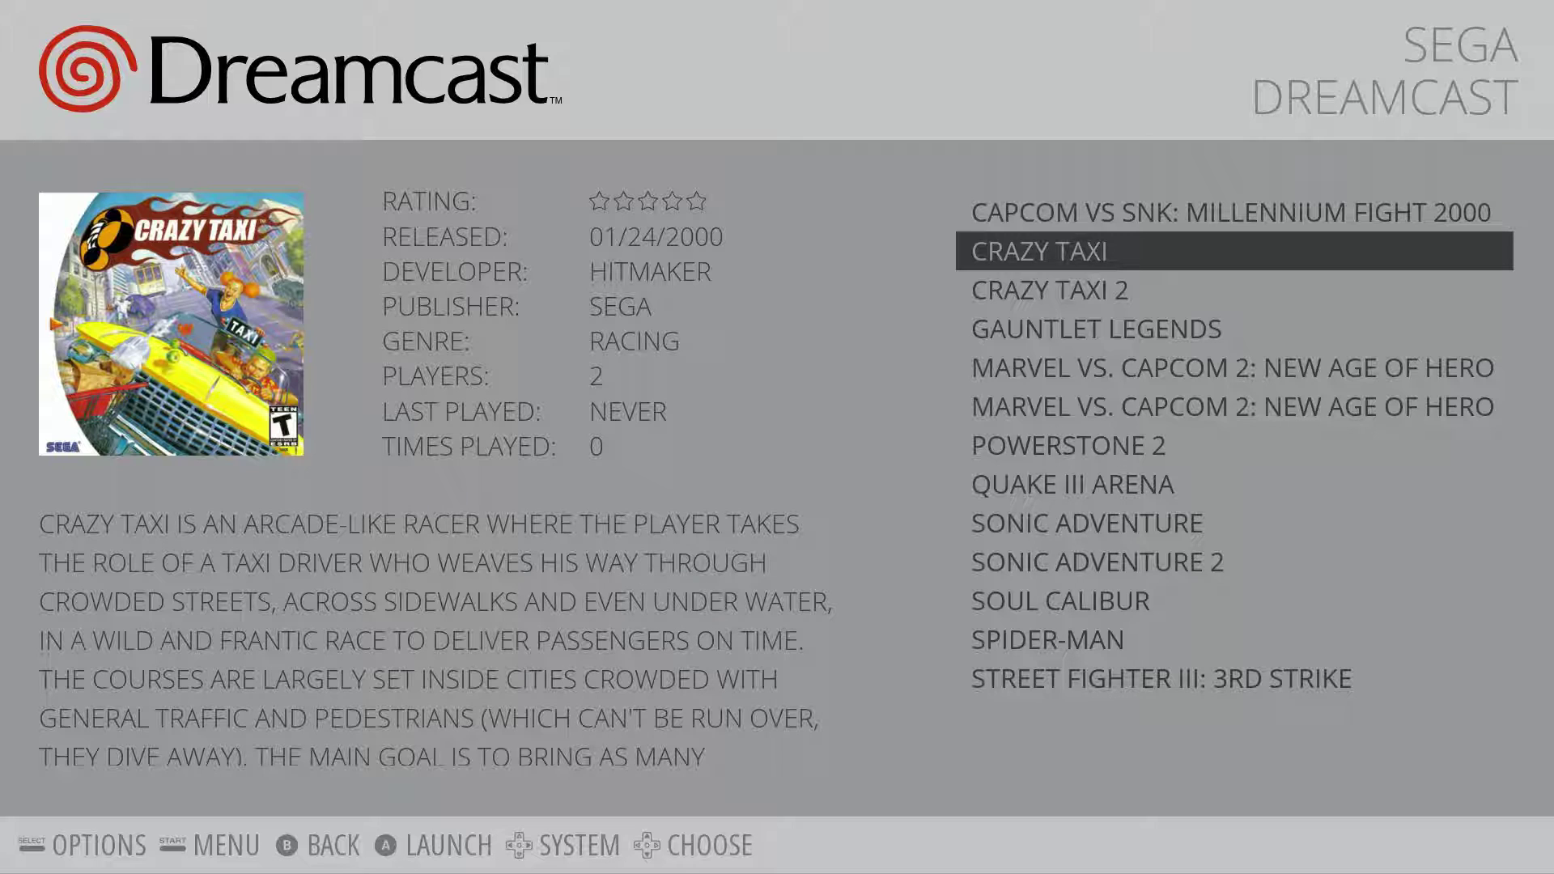
key("Down")
key("Down")
key("Down")
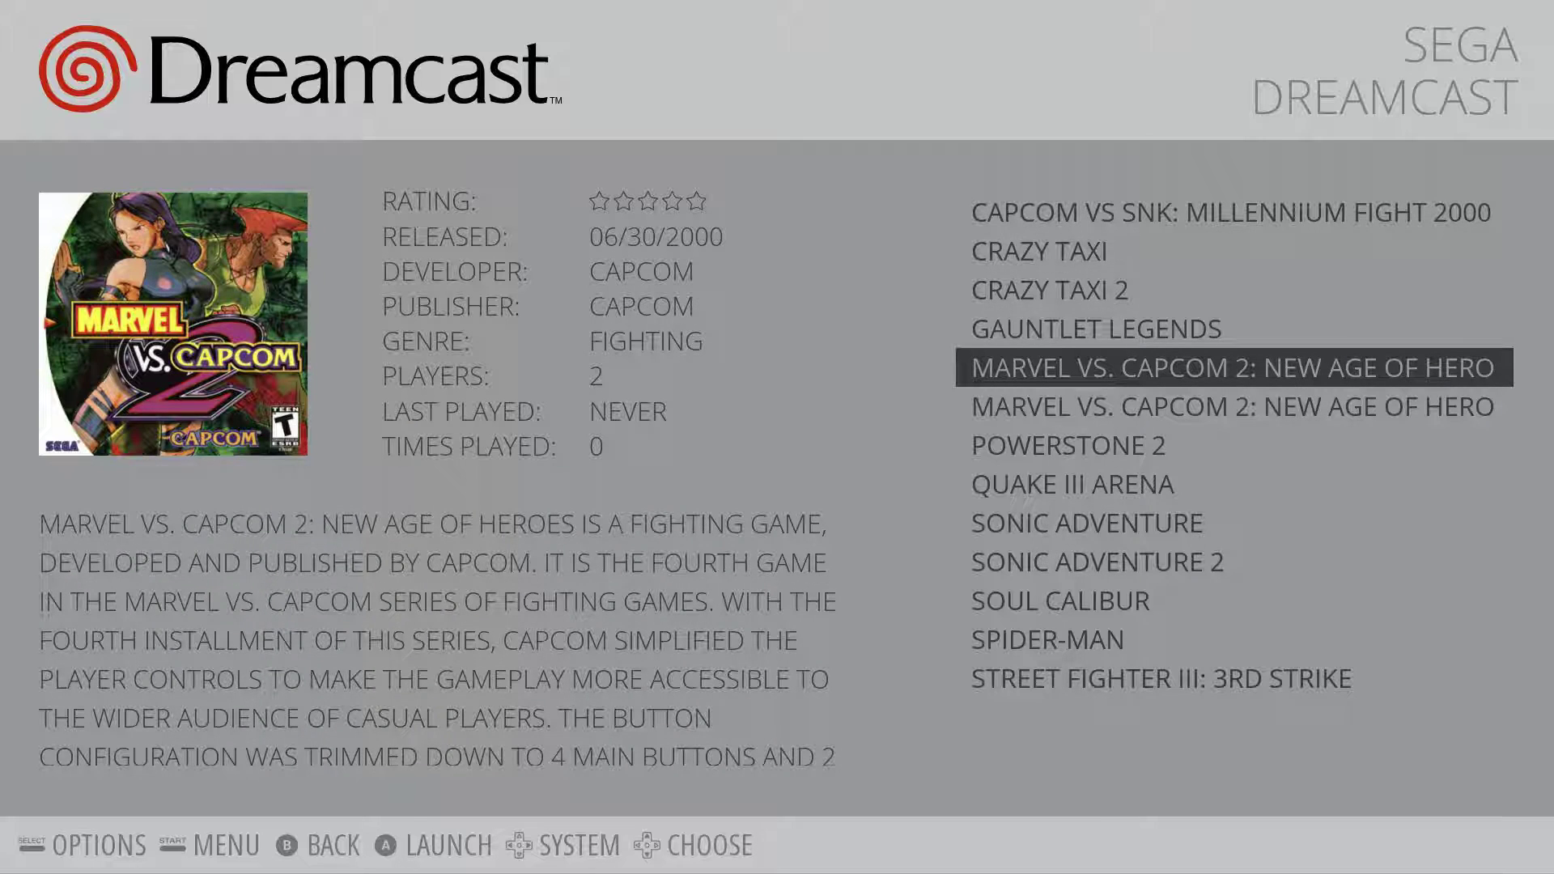
Step: Open and re-save the first Marvel vs. Capcom 2 entry's metadata without changes
key("BackSpace")
key("Down")
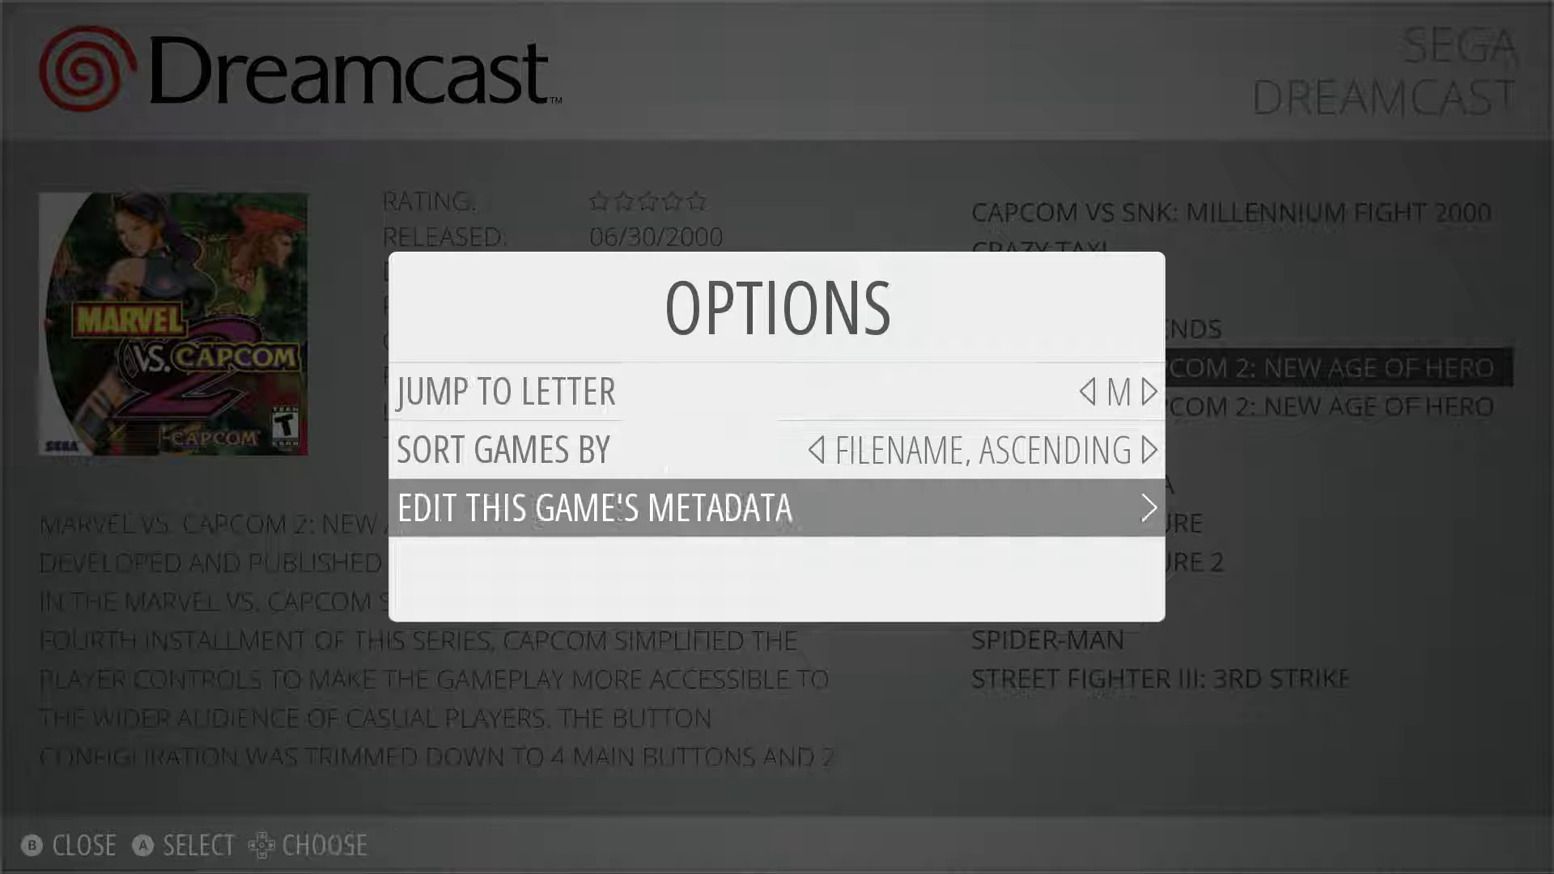
key("Down")
key("Return")
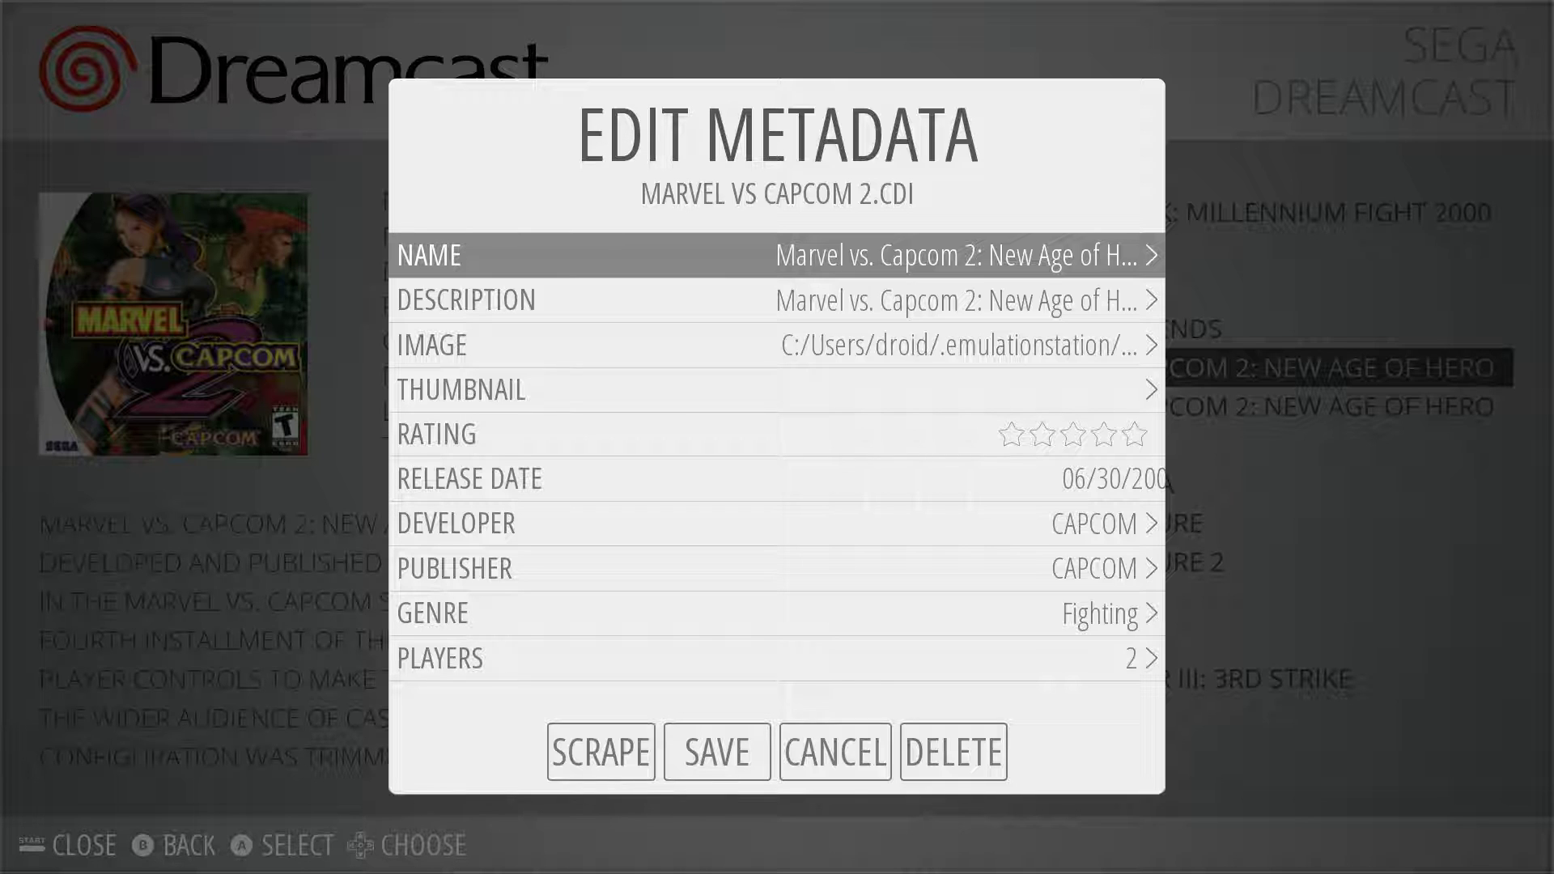
key("Escape")
key("Return")
key("Escape")
Step: Re-scrape MARVEL VS. CAPCOM.CDI and accept the Clash of Super Heroes match over New Age of Heroes
key("Down")
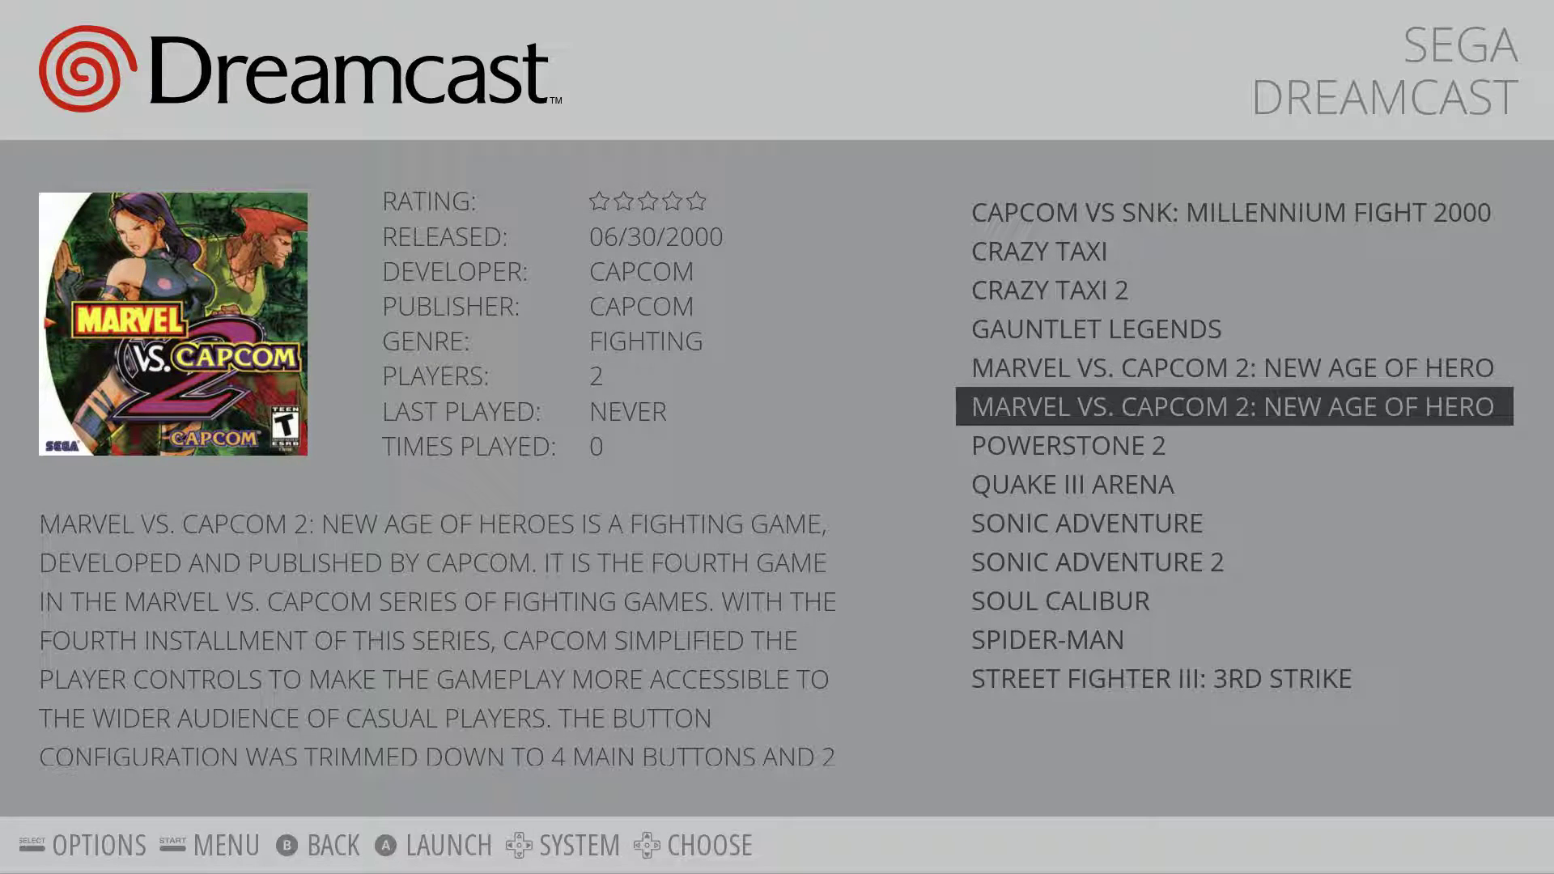
key("BackSpace")
key("Down")
key("Down")
key("Return")
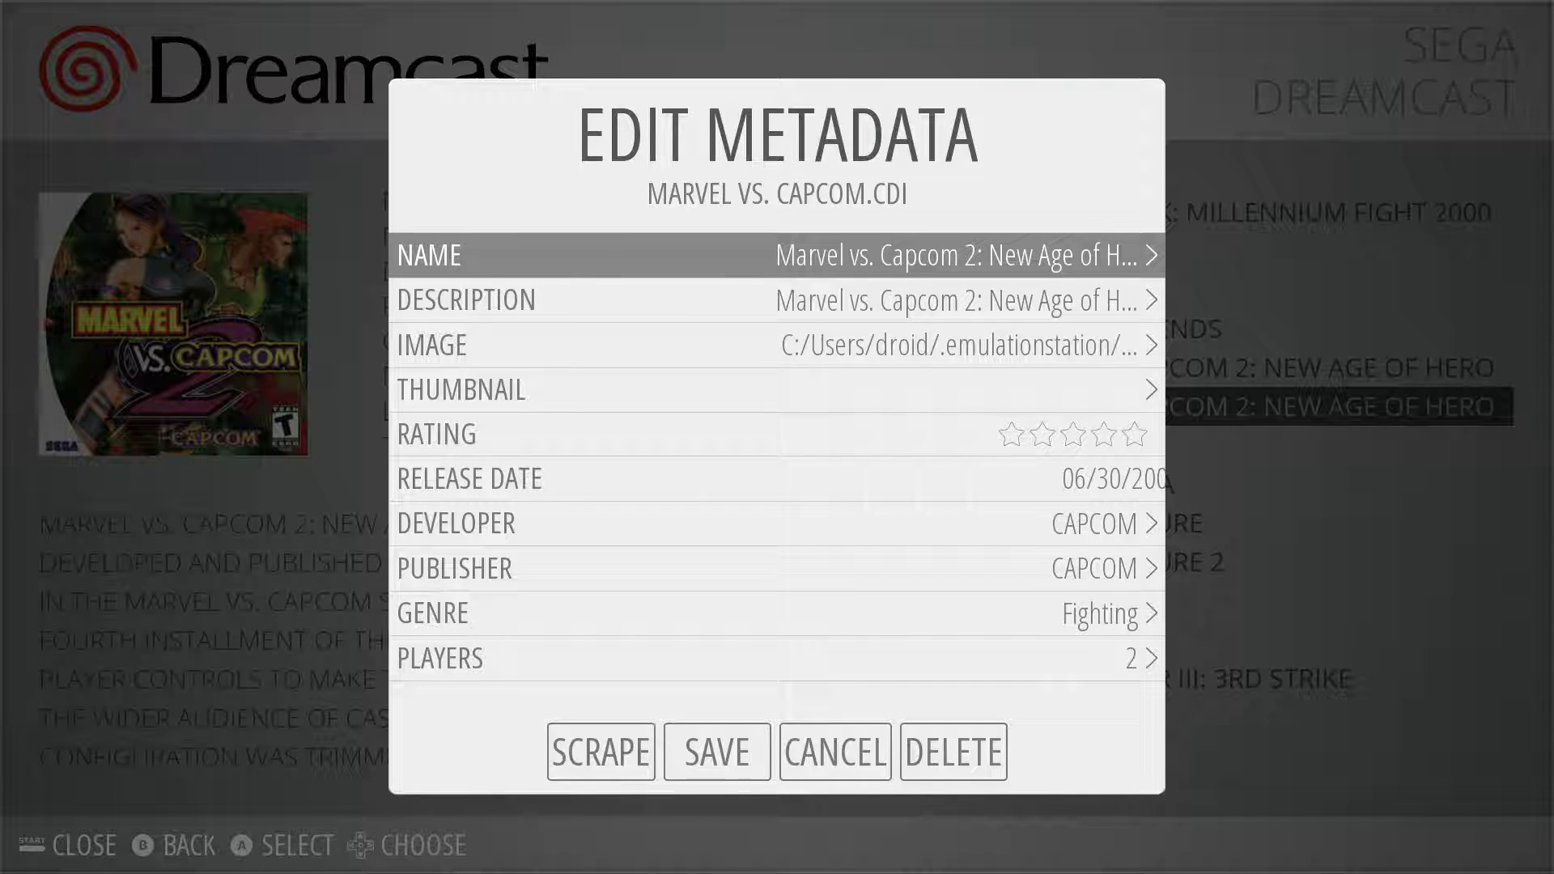
key("Down")
key("Down")
key("Down")
key("Down")
key("Down")
key("Down")
key("Down")
key("Down")
key("Down")
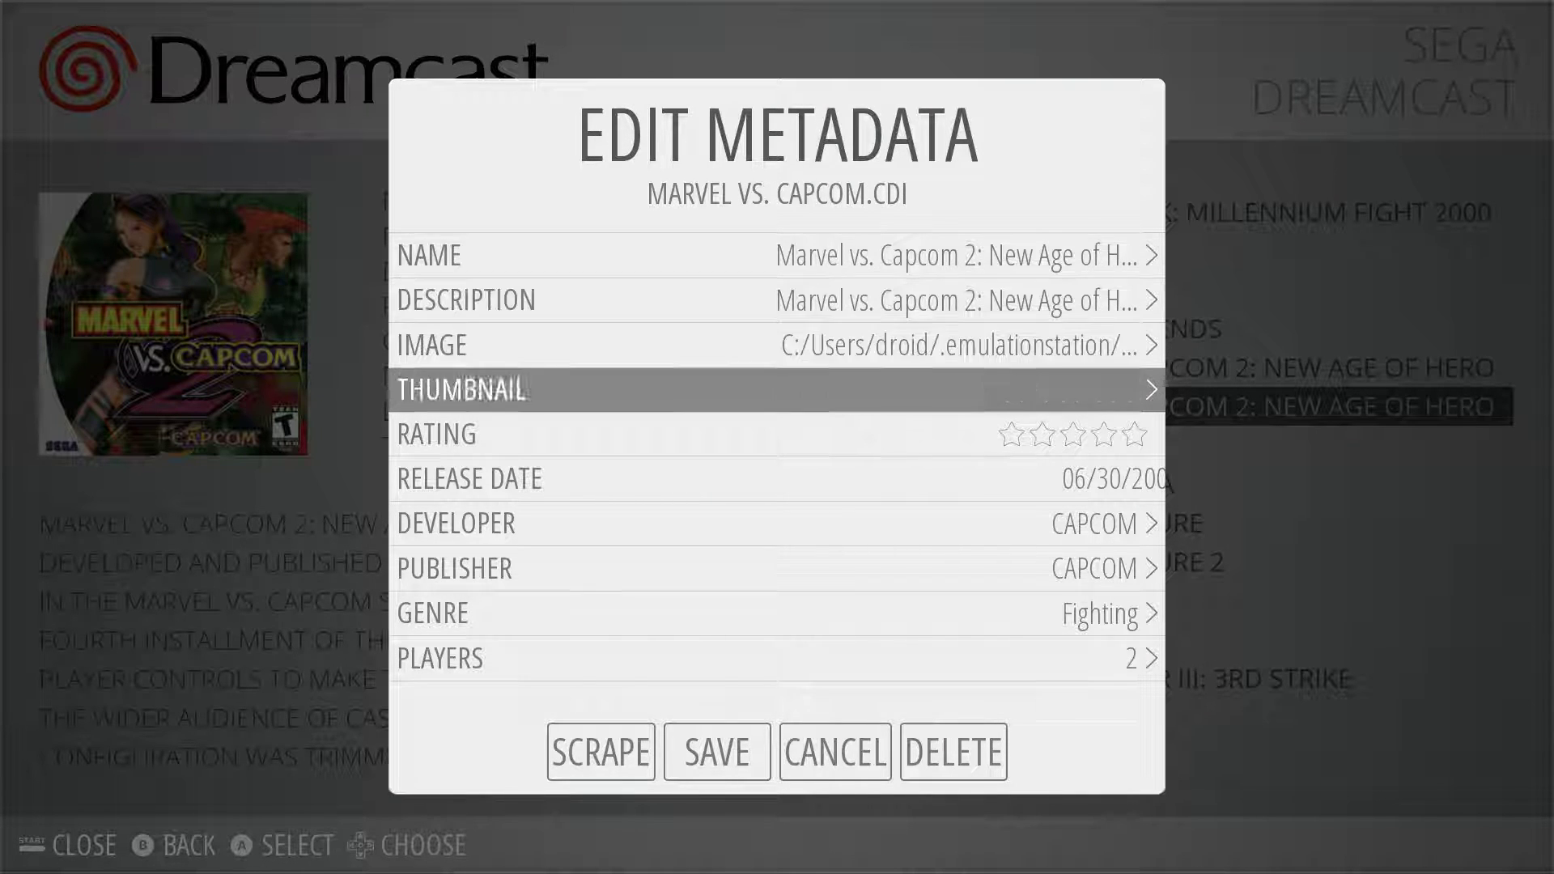
key("Down")
key("Return")
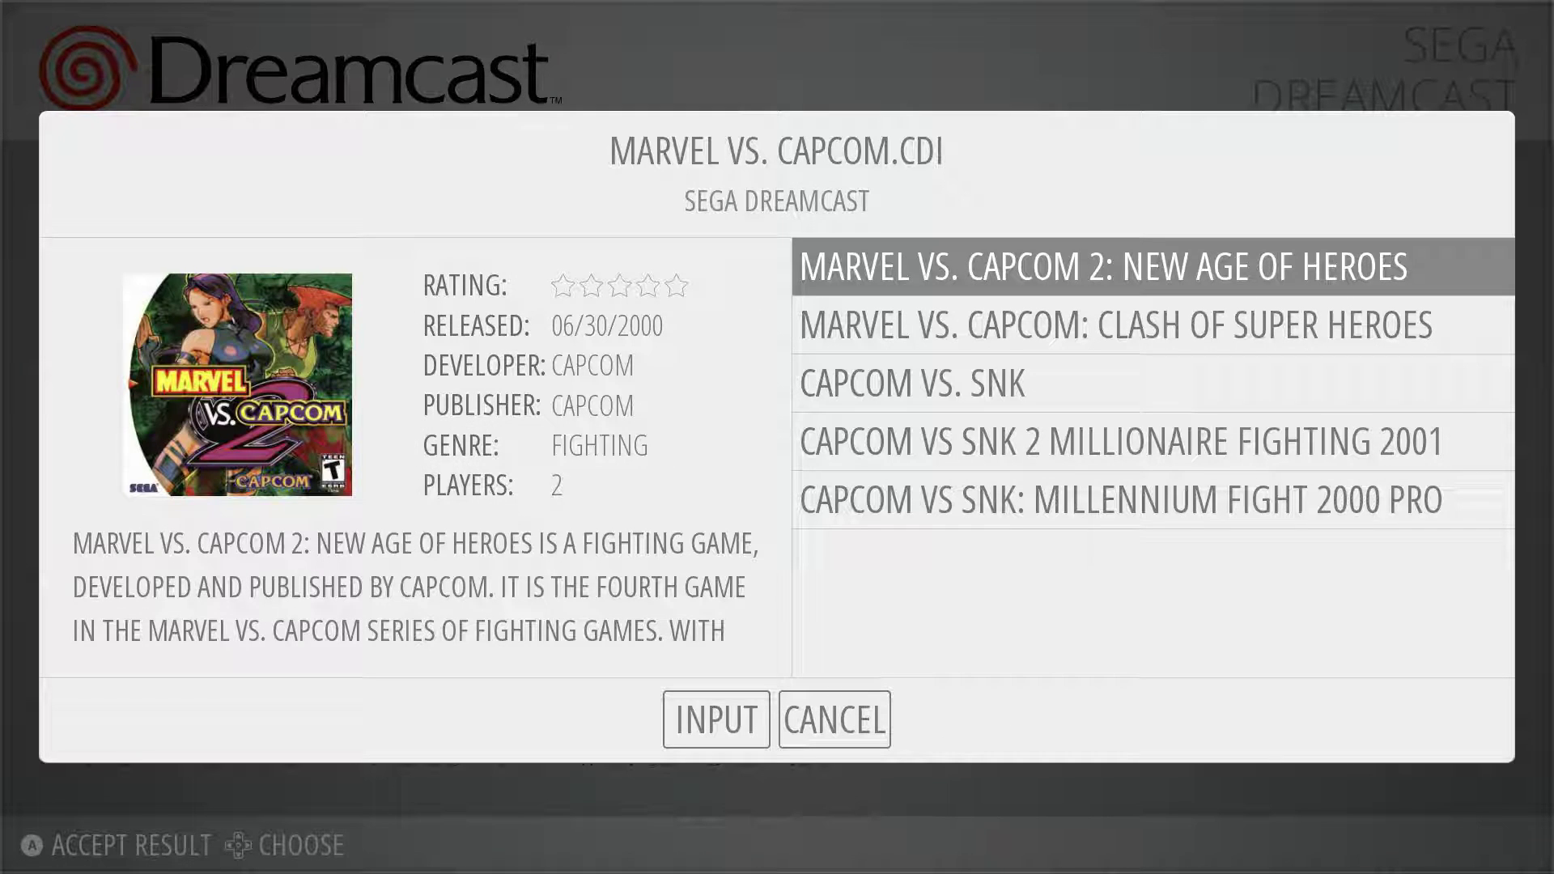
key("Down")
key("Up")
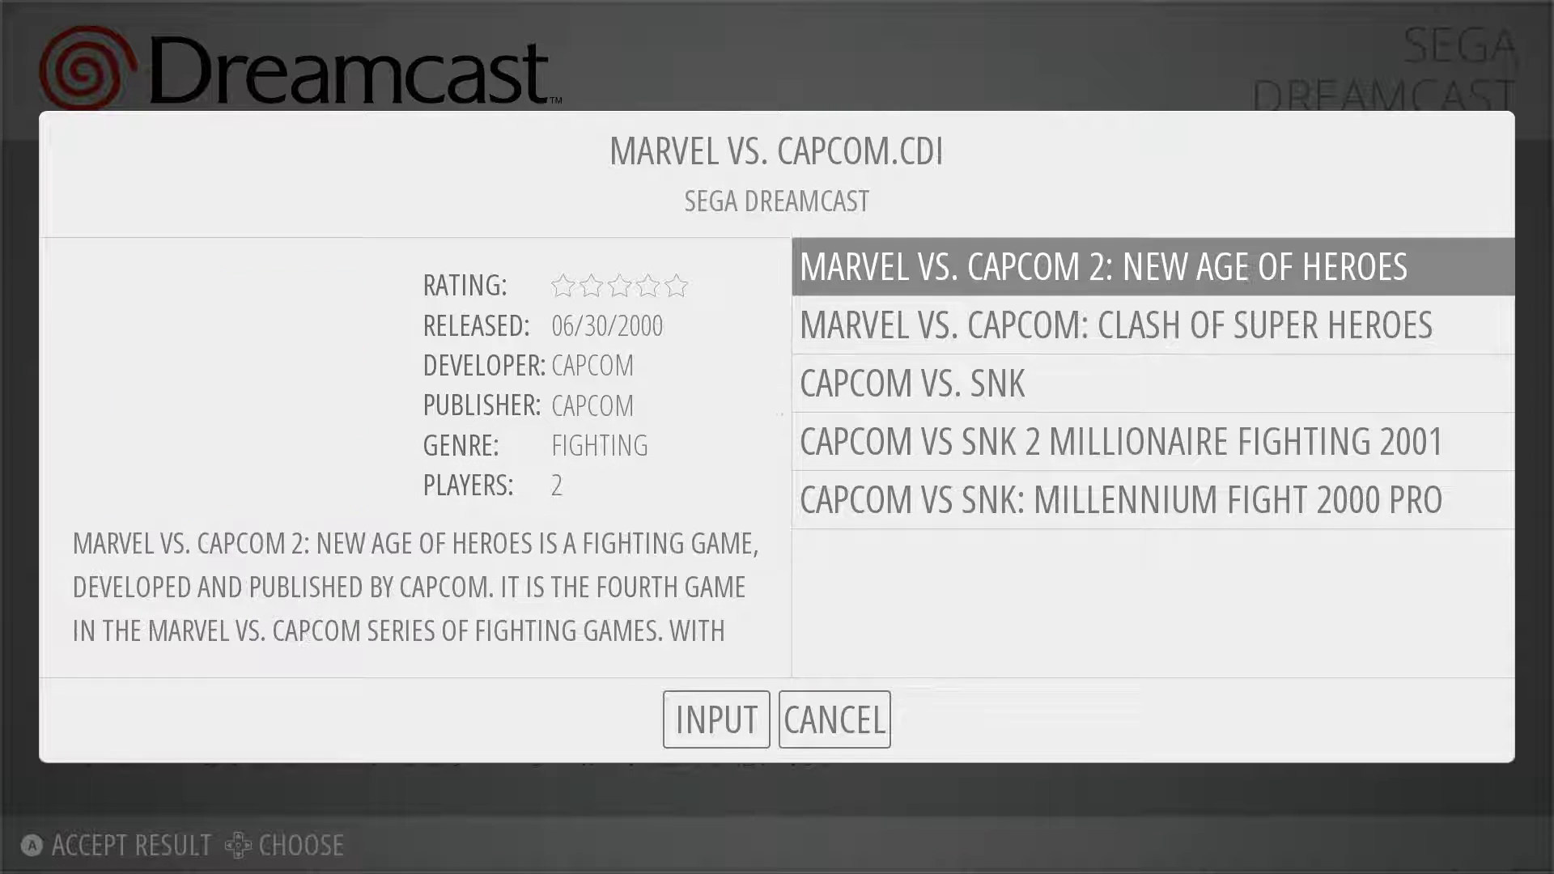
key("Down")
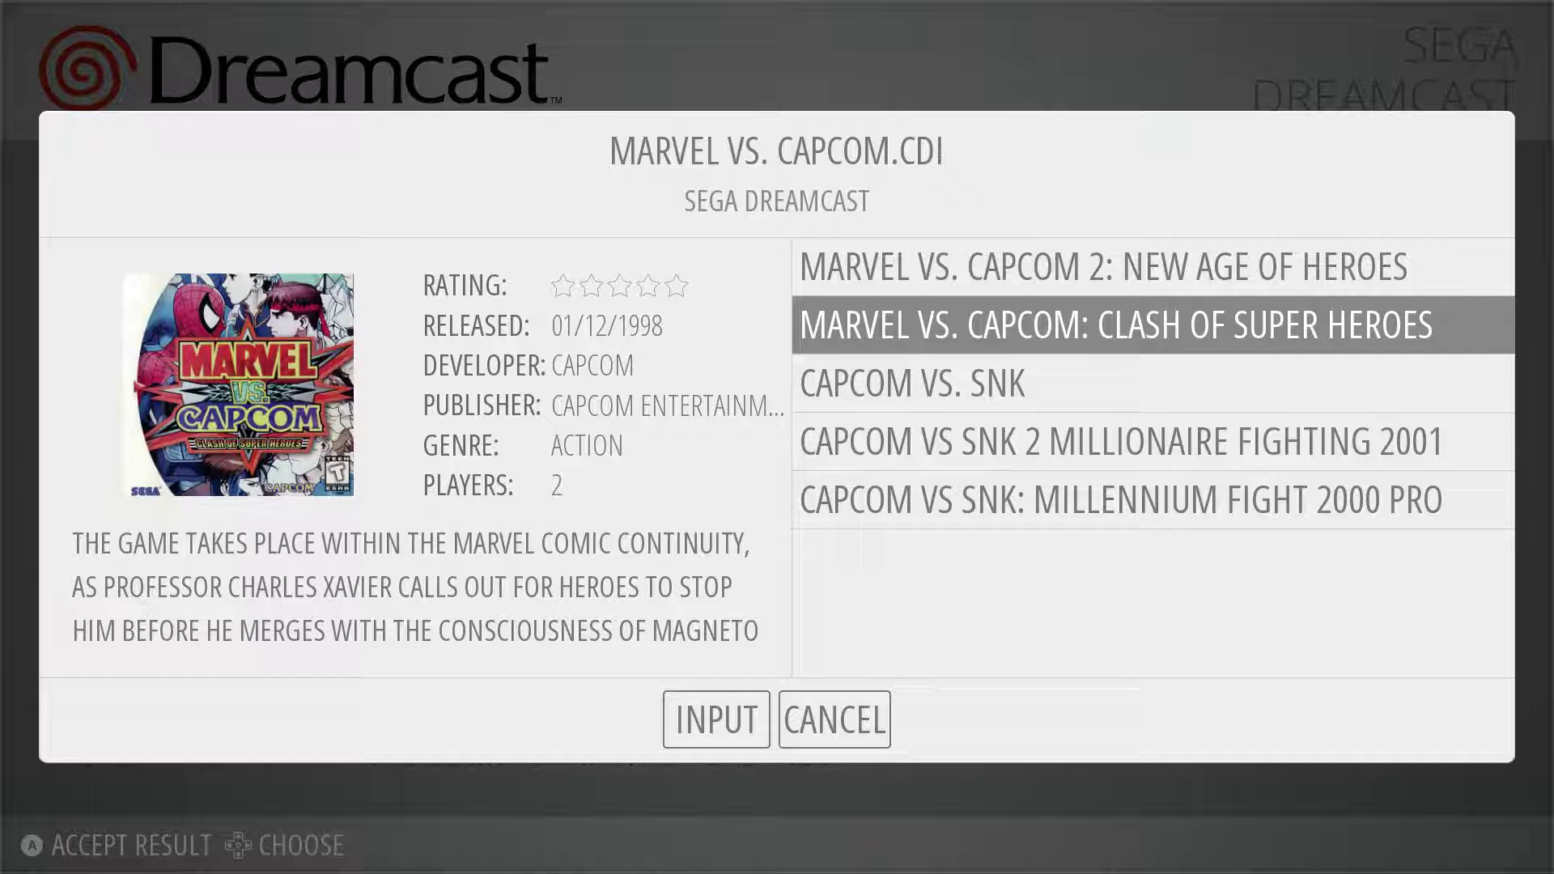
key("Return")
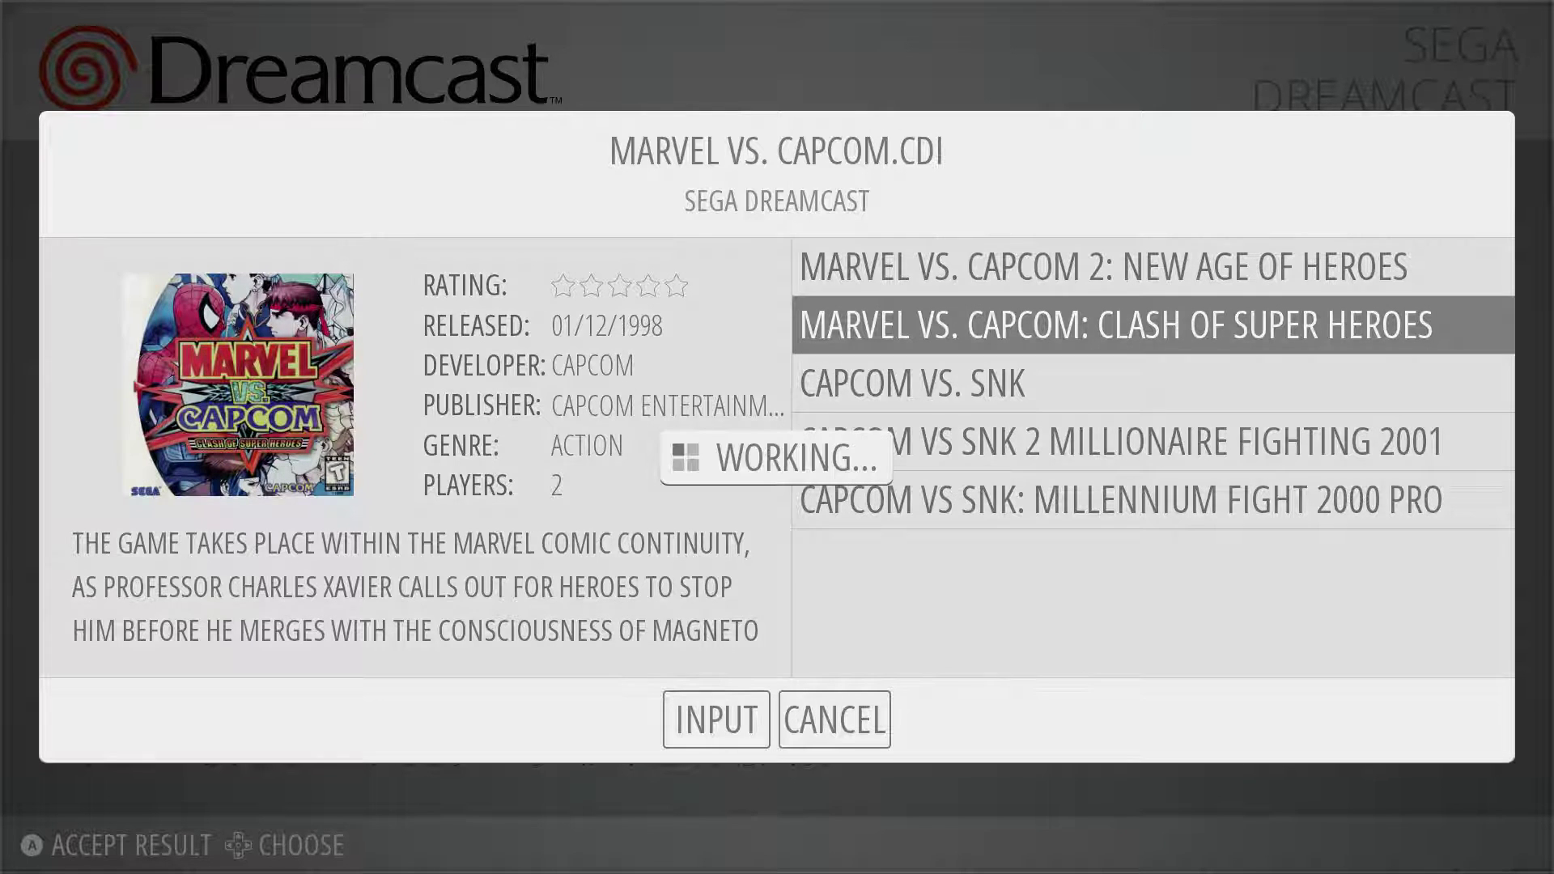
Step: Save the Clash of Super Heroes metadata and compare it with the Marvel vs. Capcom 2 entry
key("Right")
key("Return")
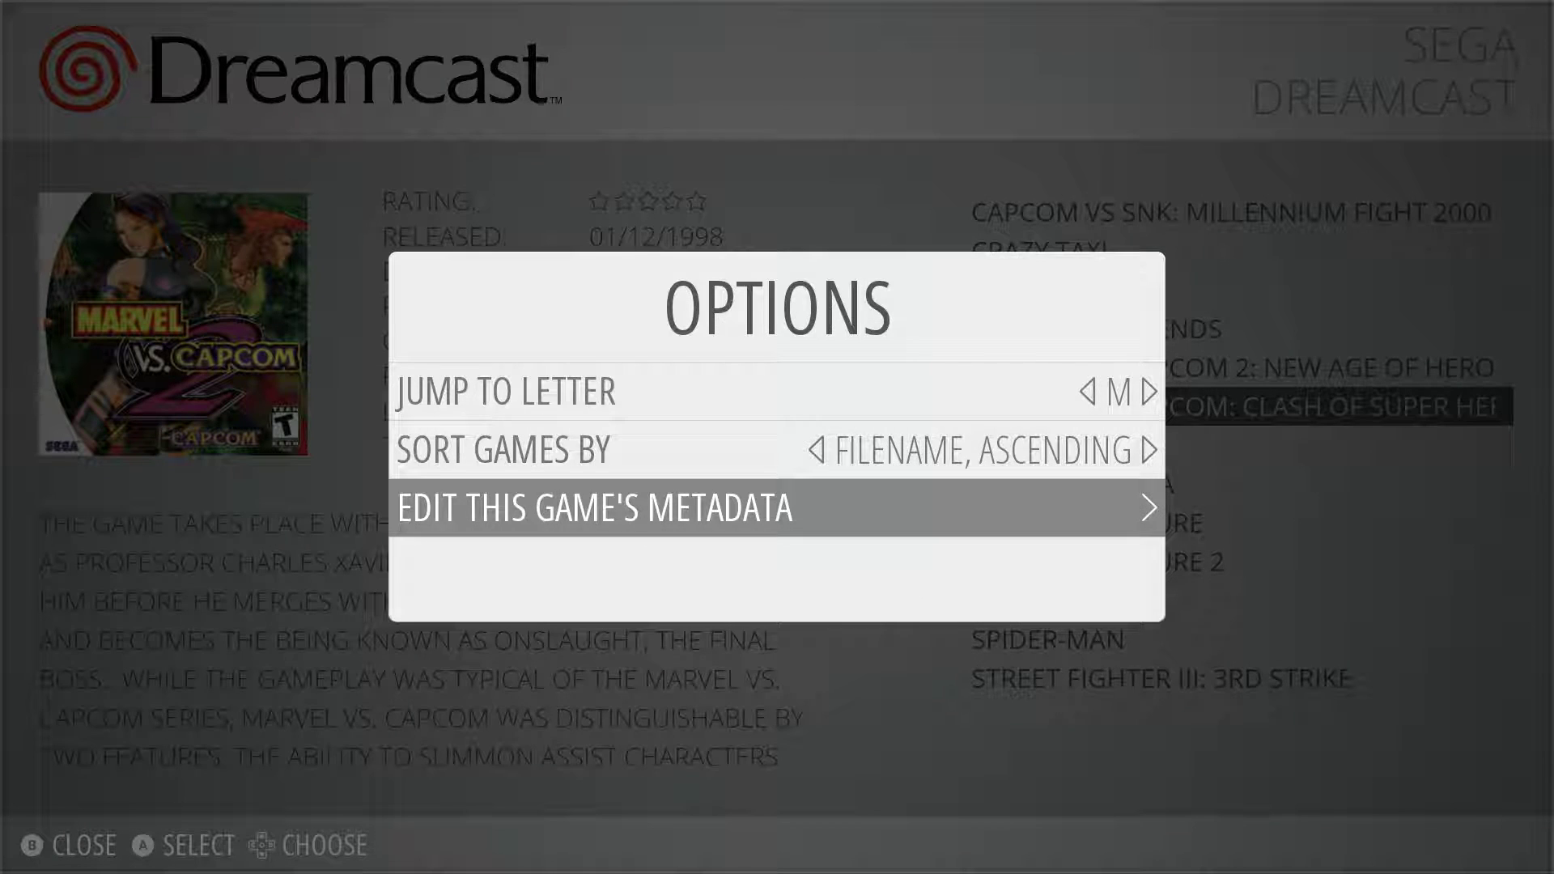
key("Escape")
key("Up")
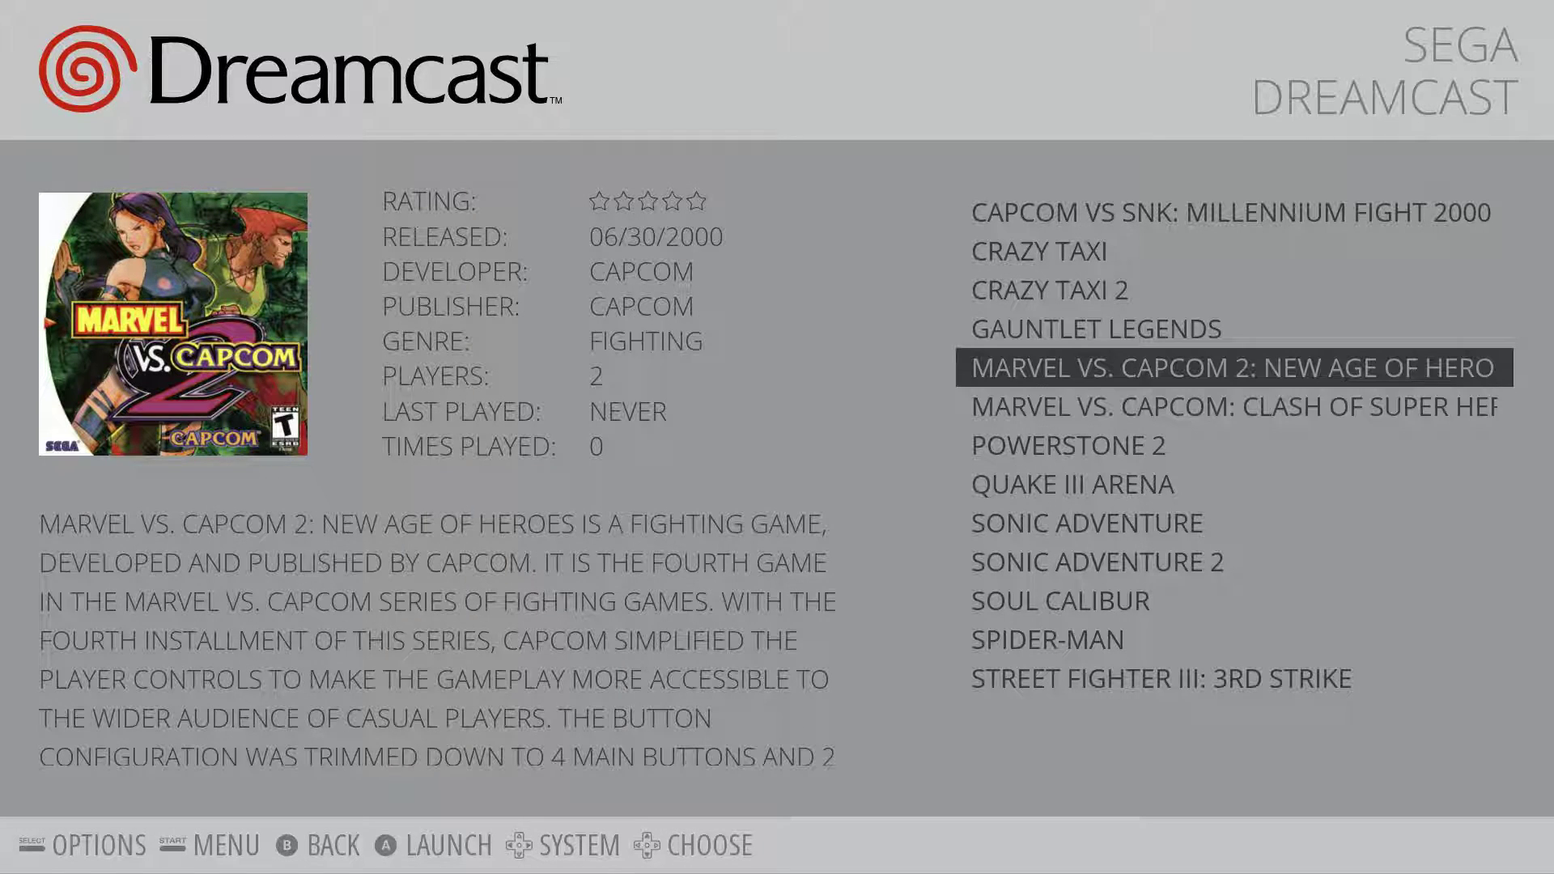
key("Down")
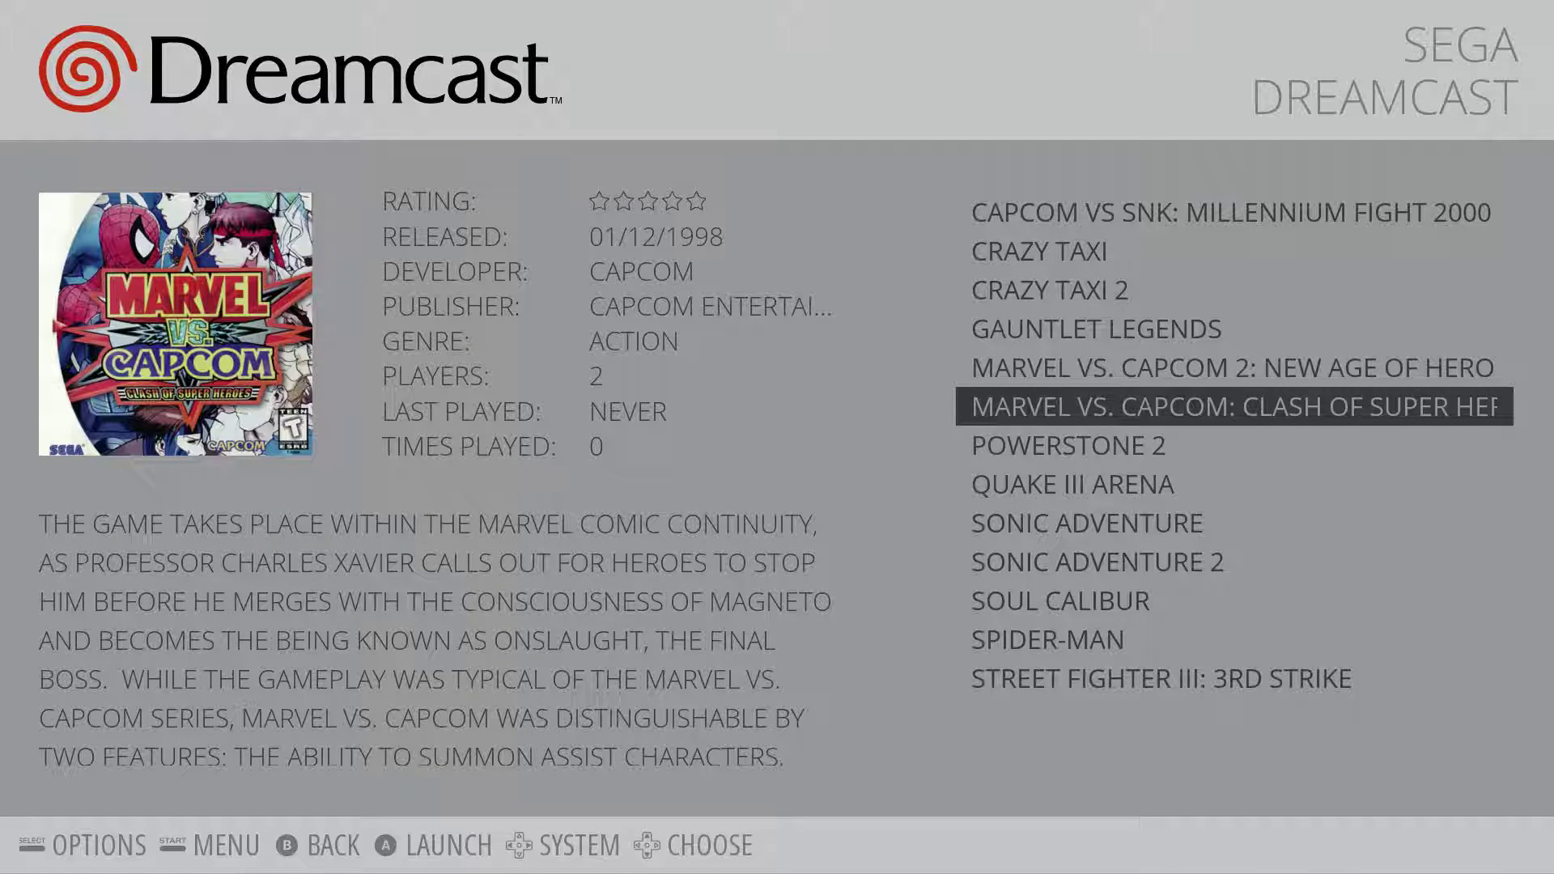
key("Up")
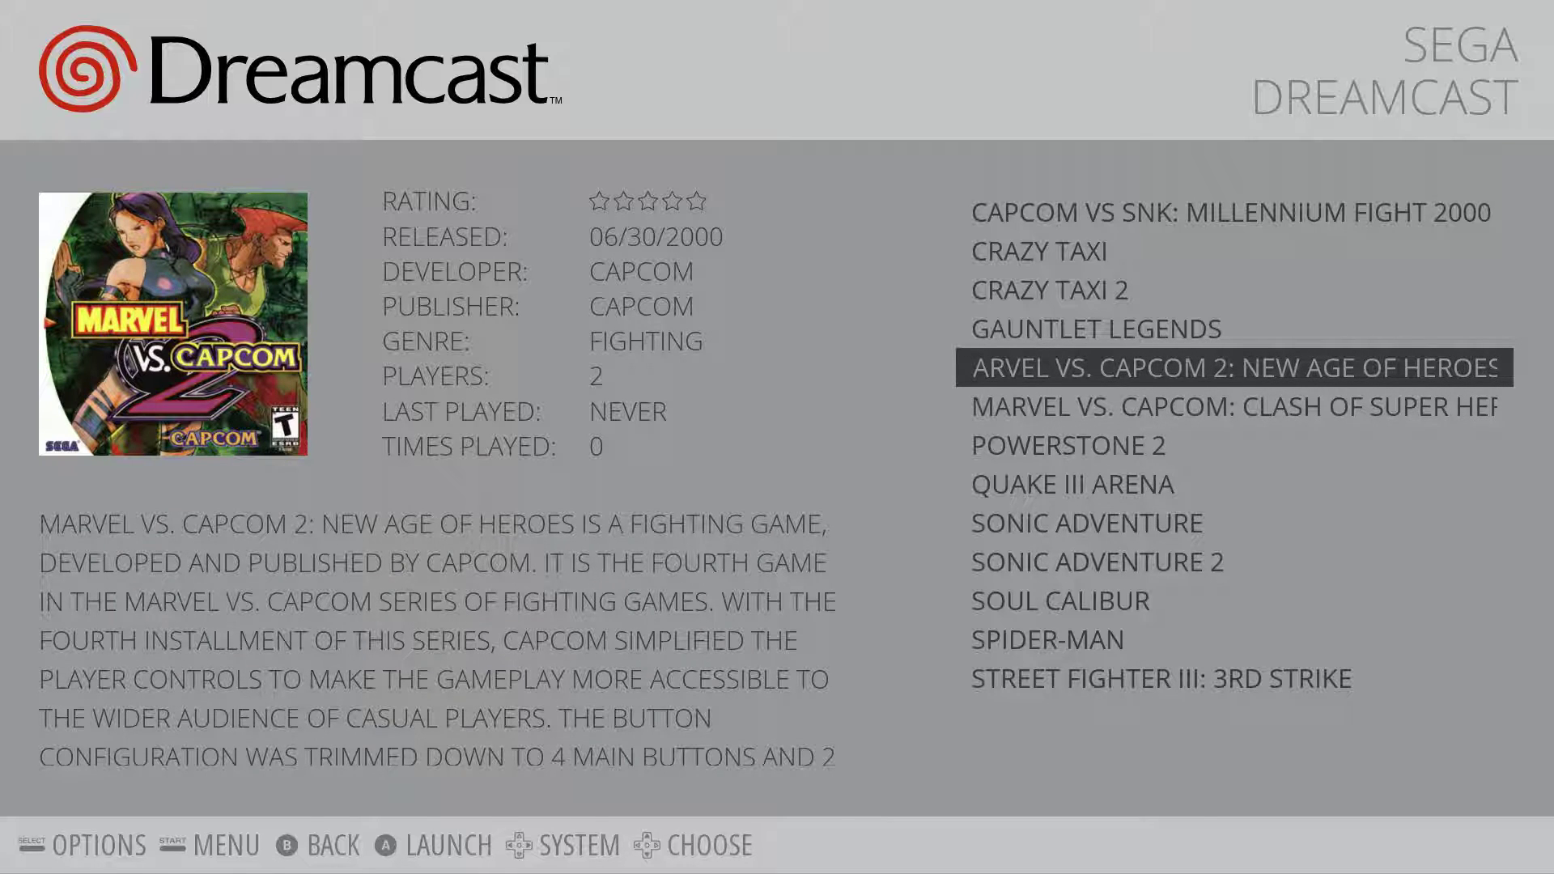
Step: Re-scrape the Clash of Super Heroes entry and start a manual search prefilled with 'Marvel vs. Capcom'
key("Down")
key("Down")
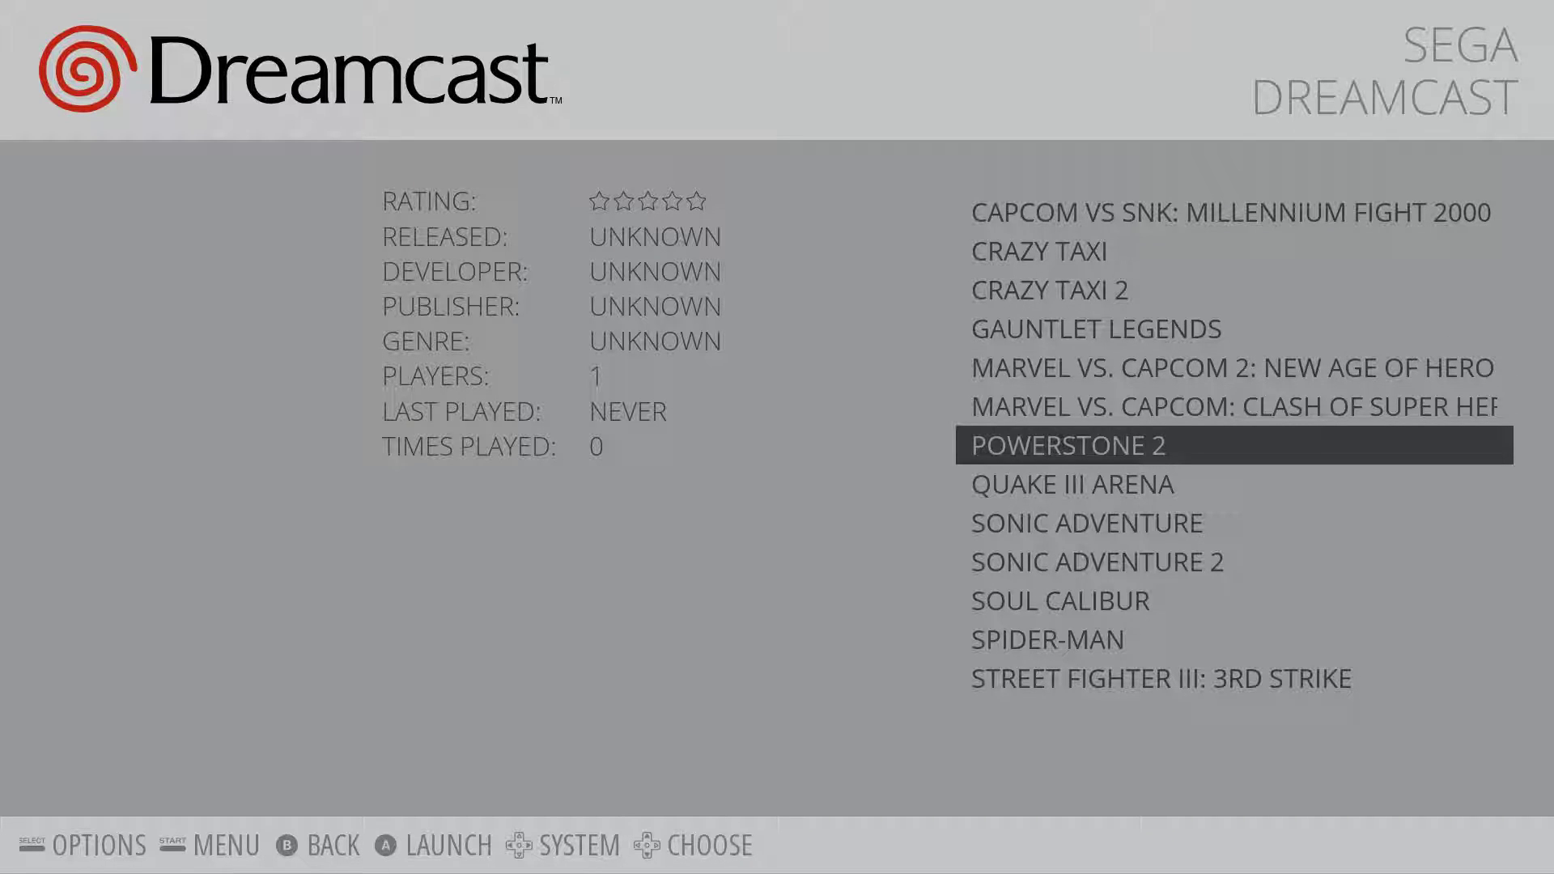
key("Up")
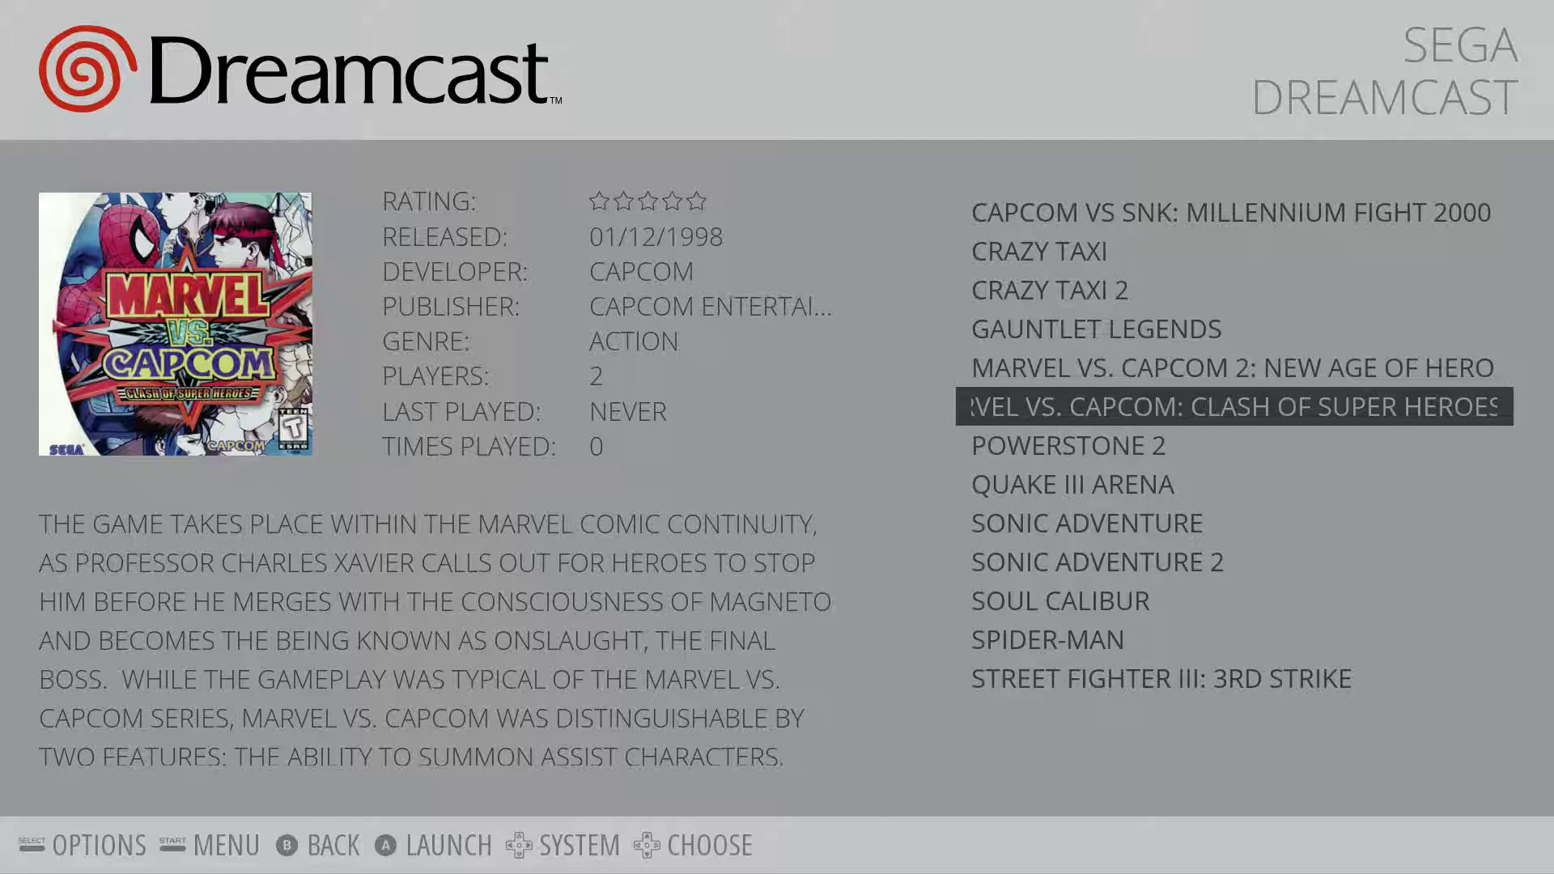
key("BackSpace")
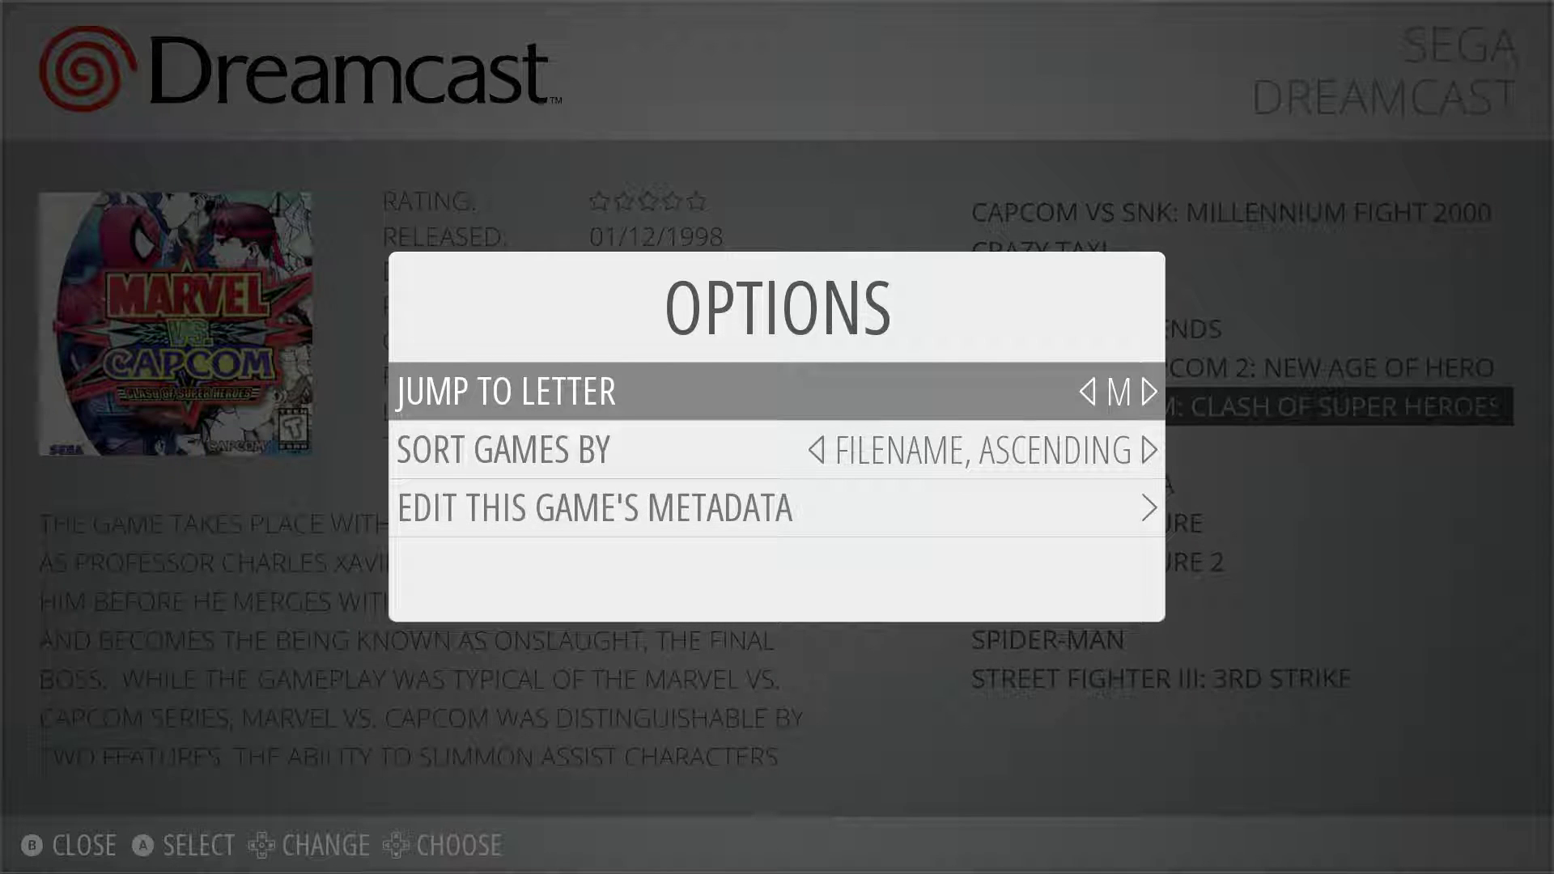
key("Down")
key("Down")
key("Return")
key("Down")
key("Down")
key("Down")
key("Down")
key("Down")
key("Down")
key("Down")
key("Down")
key("Down")
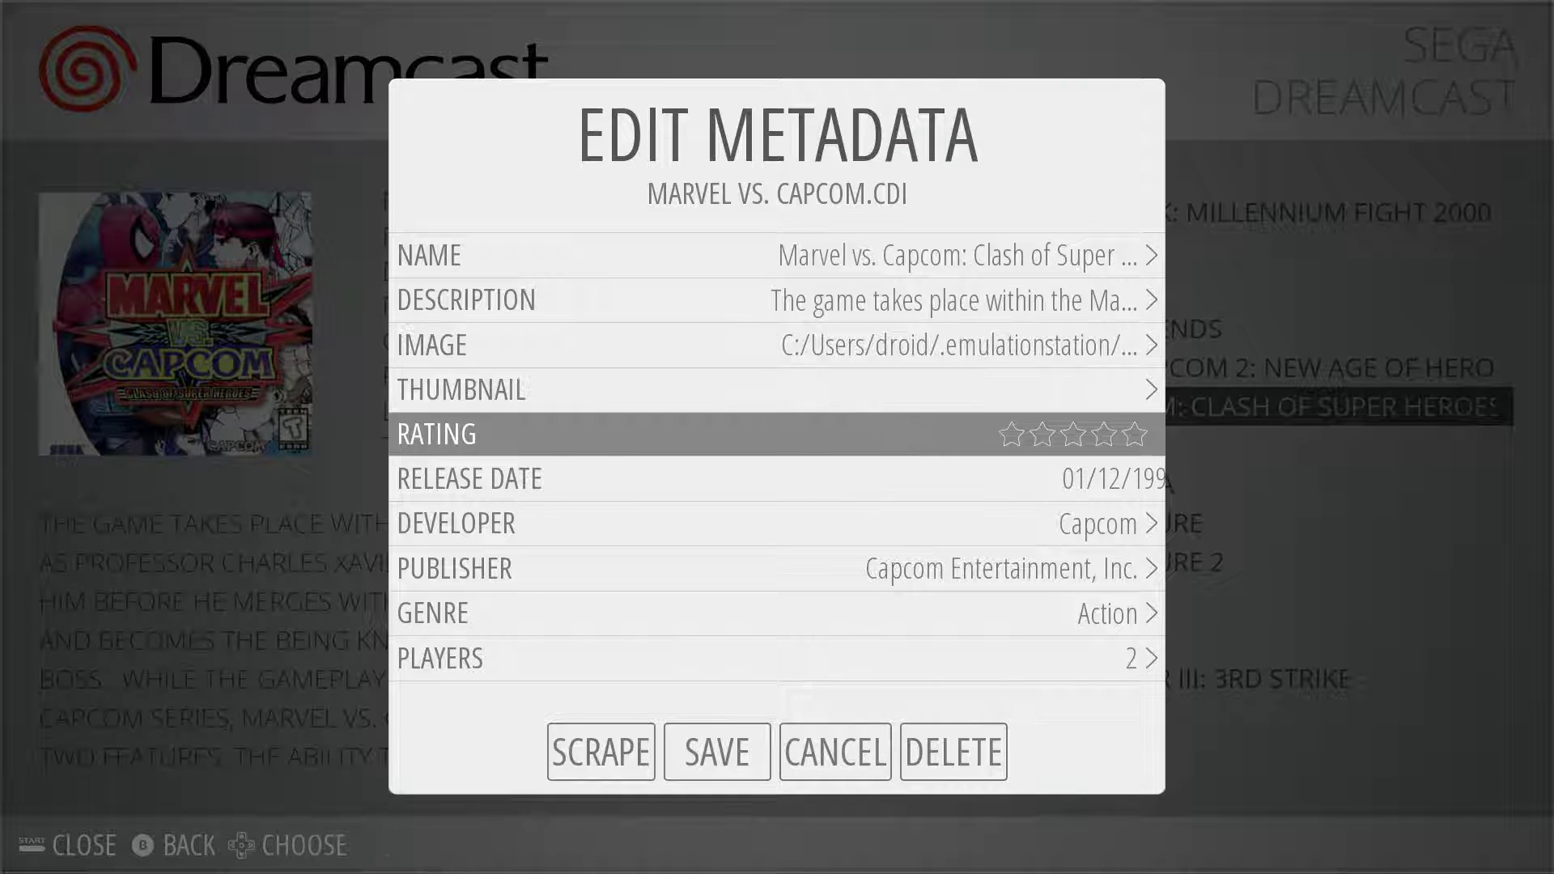
key("Down")
key("Return")
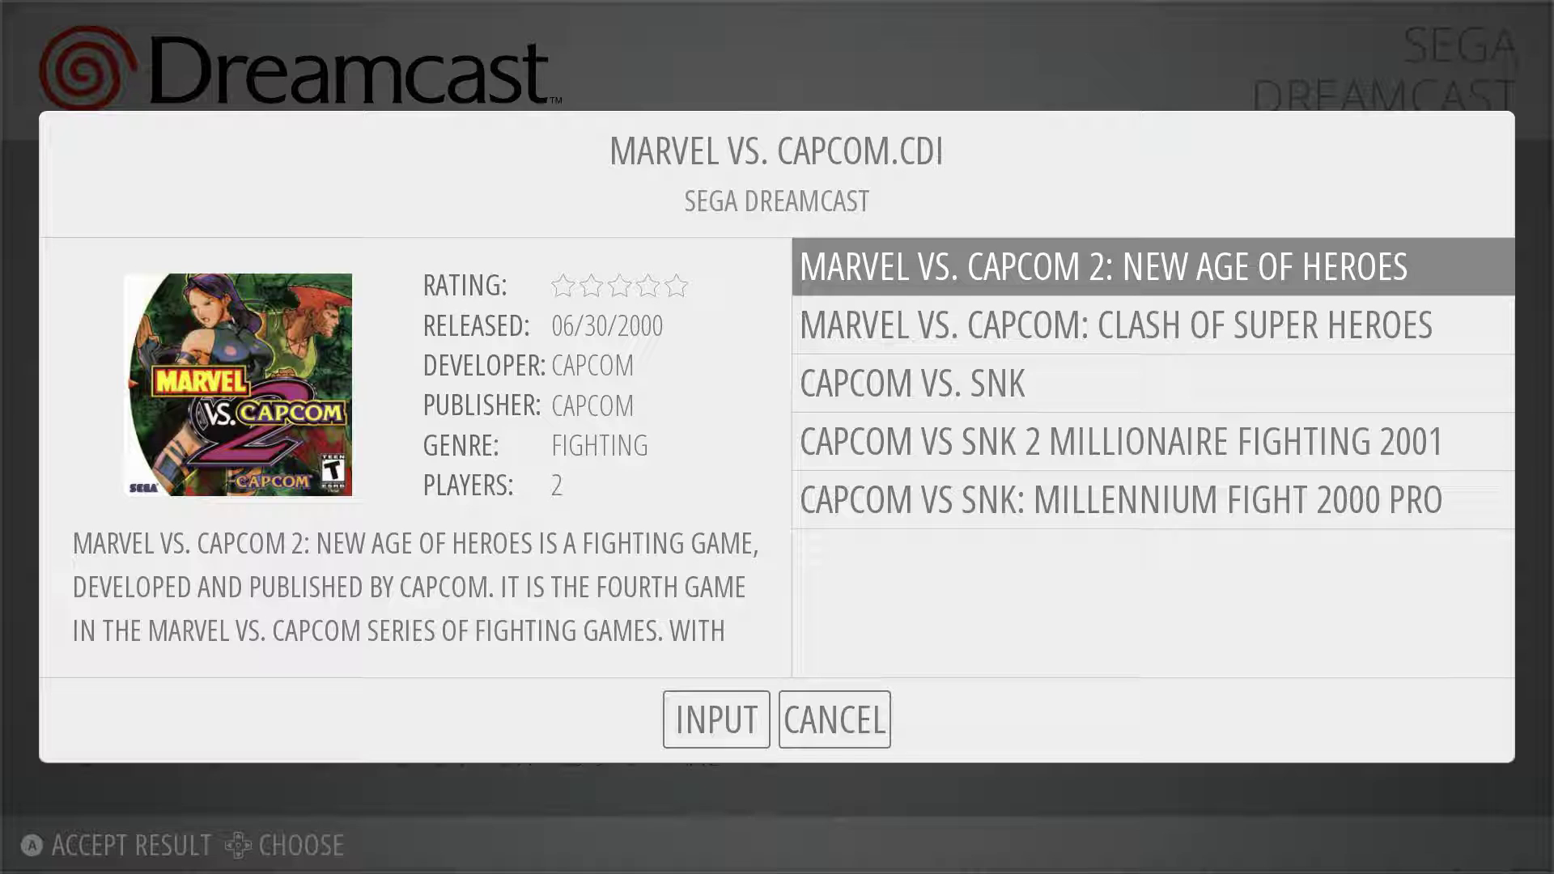
key("Down")
key("Down")
key("Down")
key("Down")
key("Down")
key("Return")
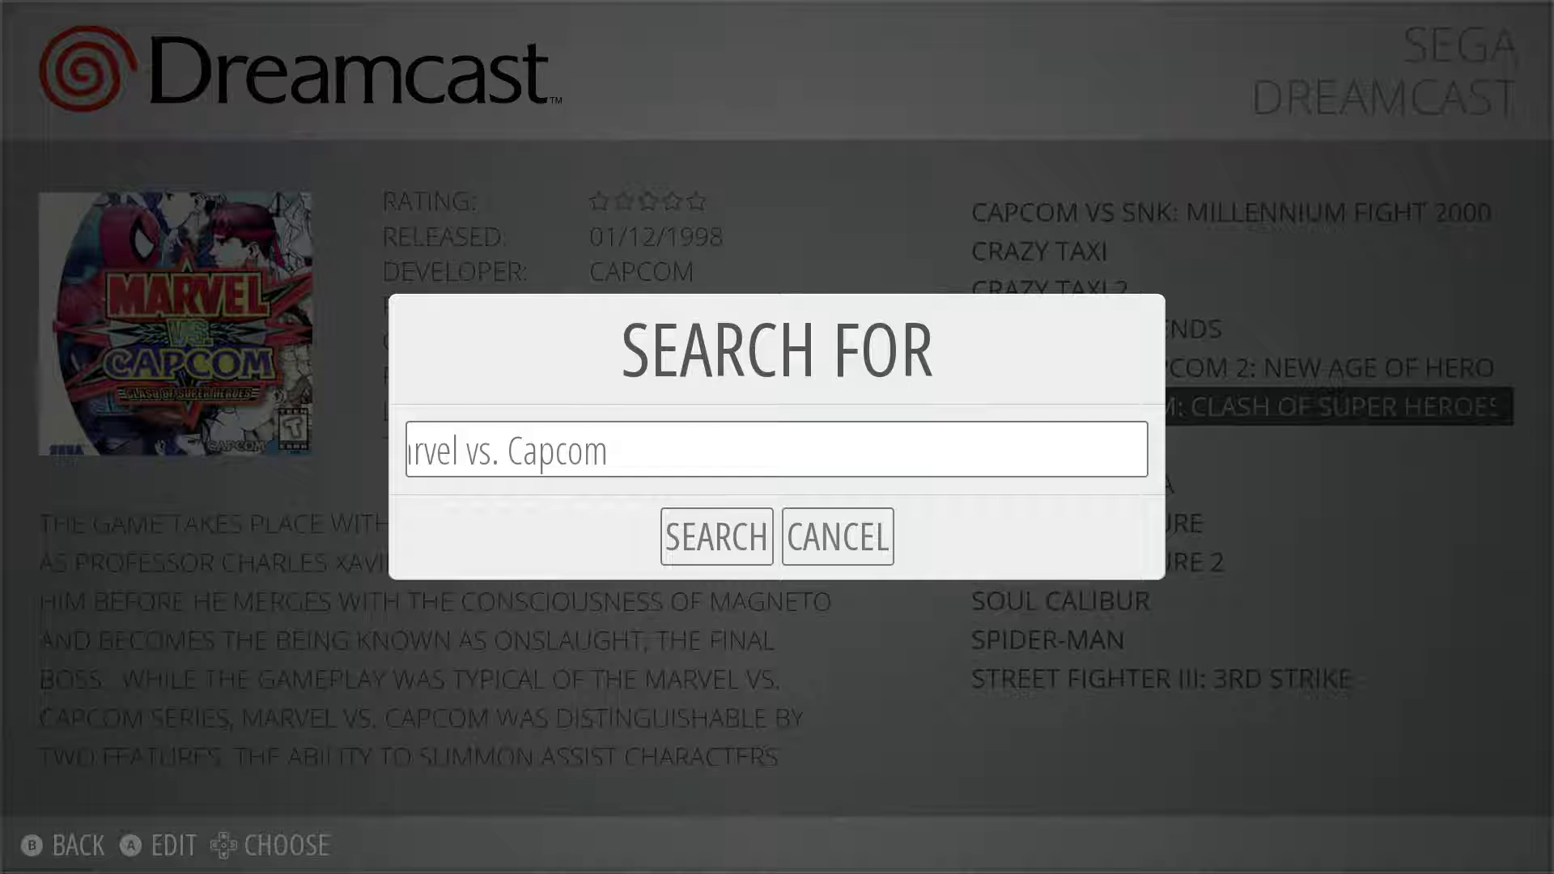
Step: Replace the scraper's search text with 'Sonic' and run the search for MARVEL VS. CAPCOM.CDI
key("Return")
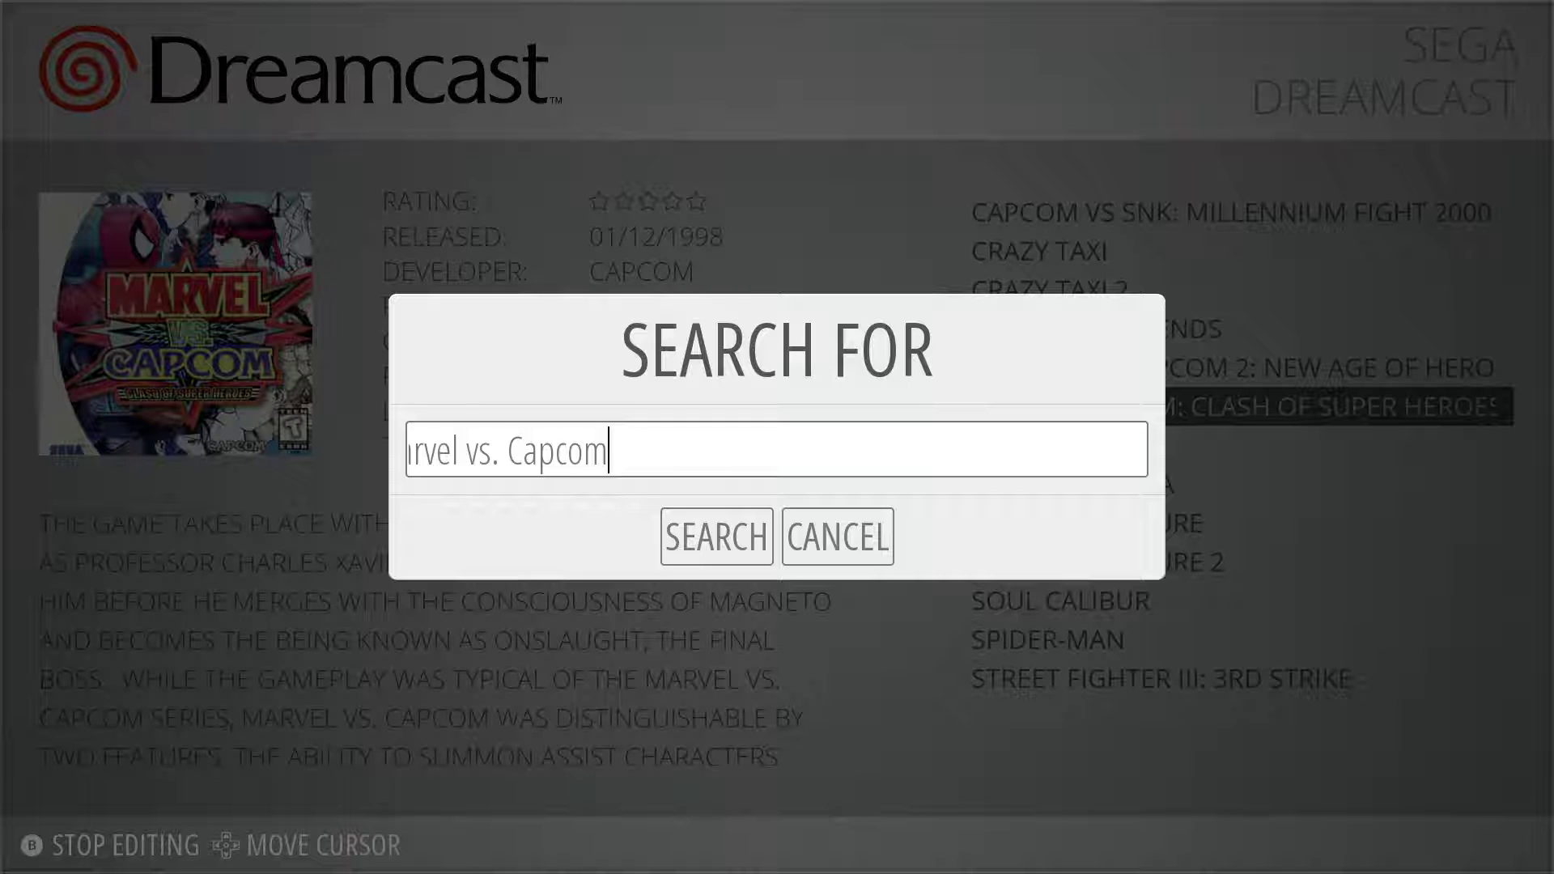
key("BackSpace")
key("BackSpace")
key("BackSpace")
key("BackSpace")
key("BackSpace")
key("BackSpace")
key("BackSpace")
key("BackSpace")
key("BackSpace")
key("BackSpace")
key("BackSpace")
key("BackSpace")
key("BackSpace")
key("BackSpace")
key("BackSpace")
key("BackSpace")
key("BackSpace")
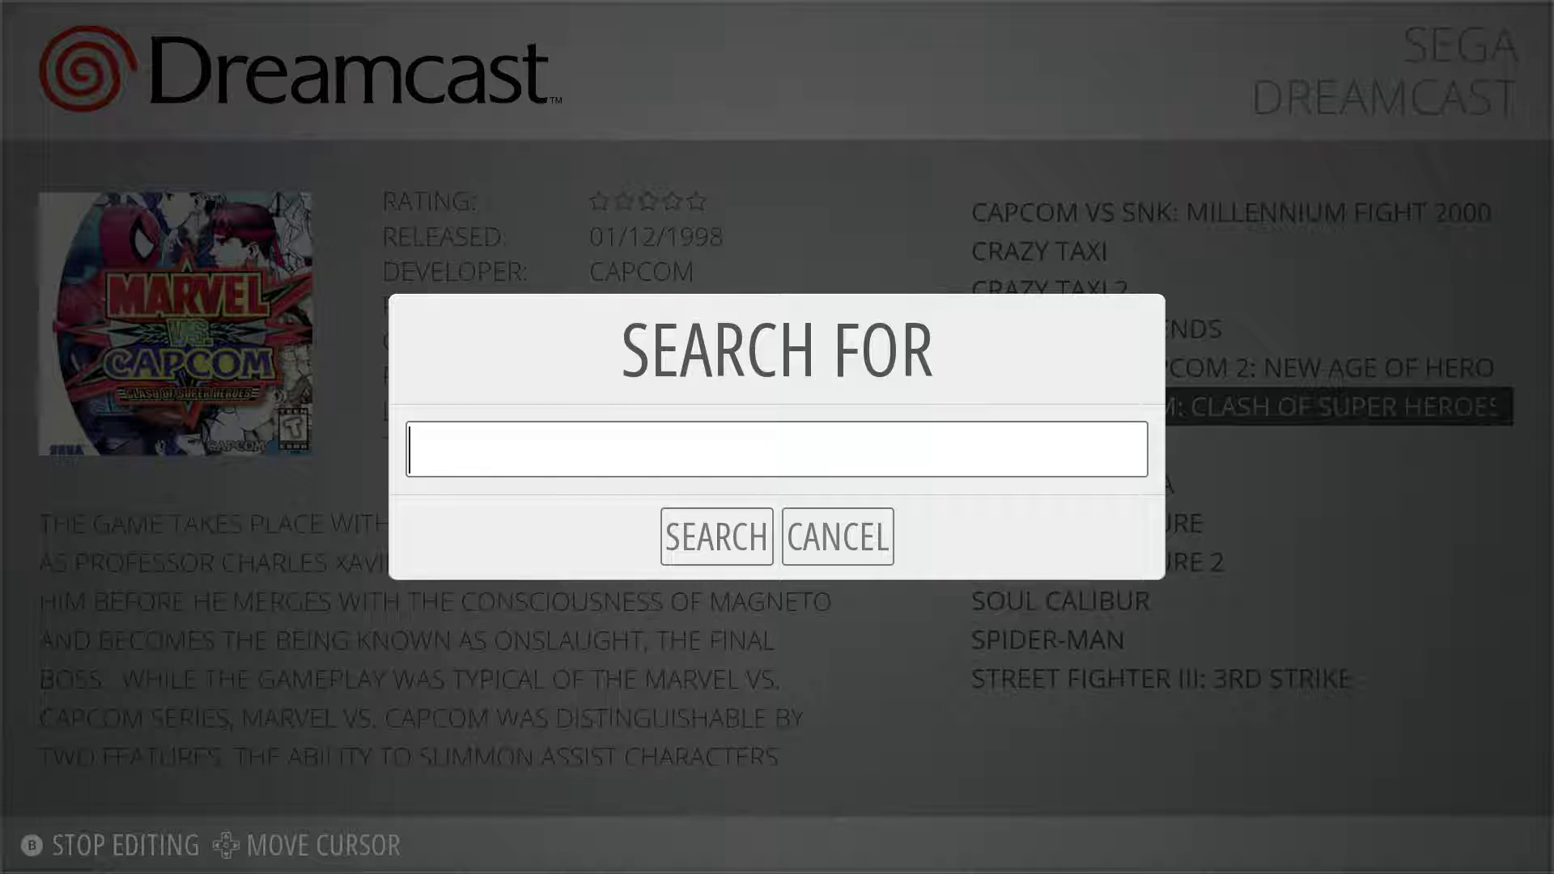
type("Sonci")
key("BackSpace")
key("BackSpace")
type("ic")
key("Return")
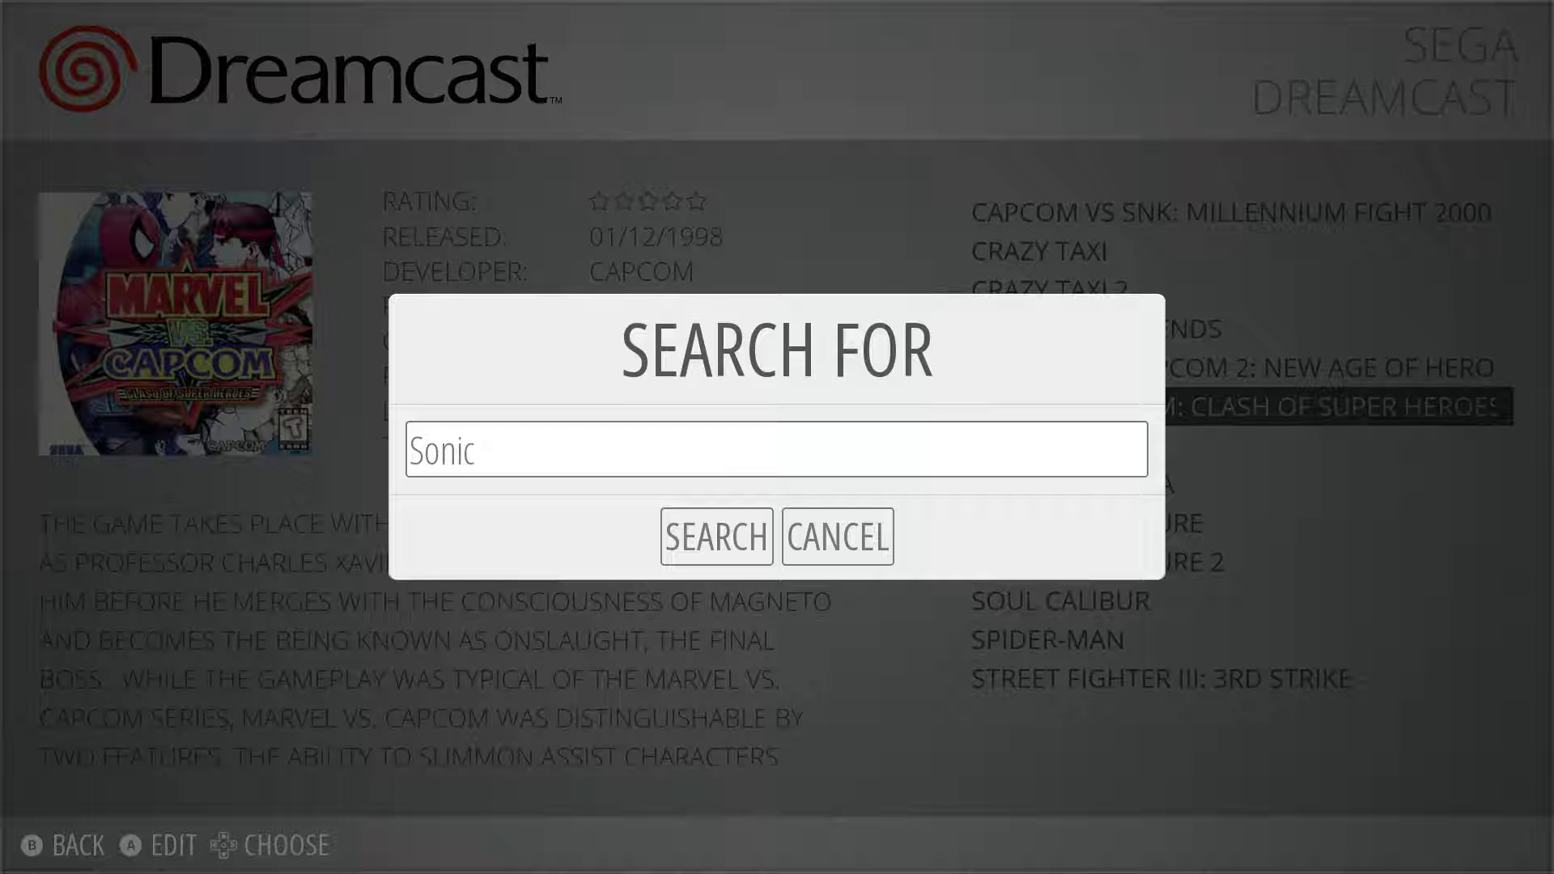
key("Down")
key("Return")
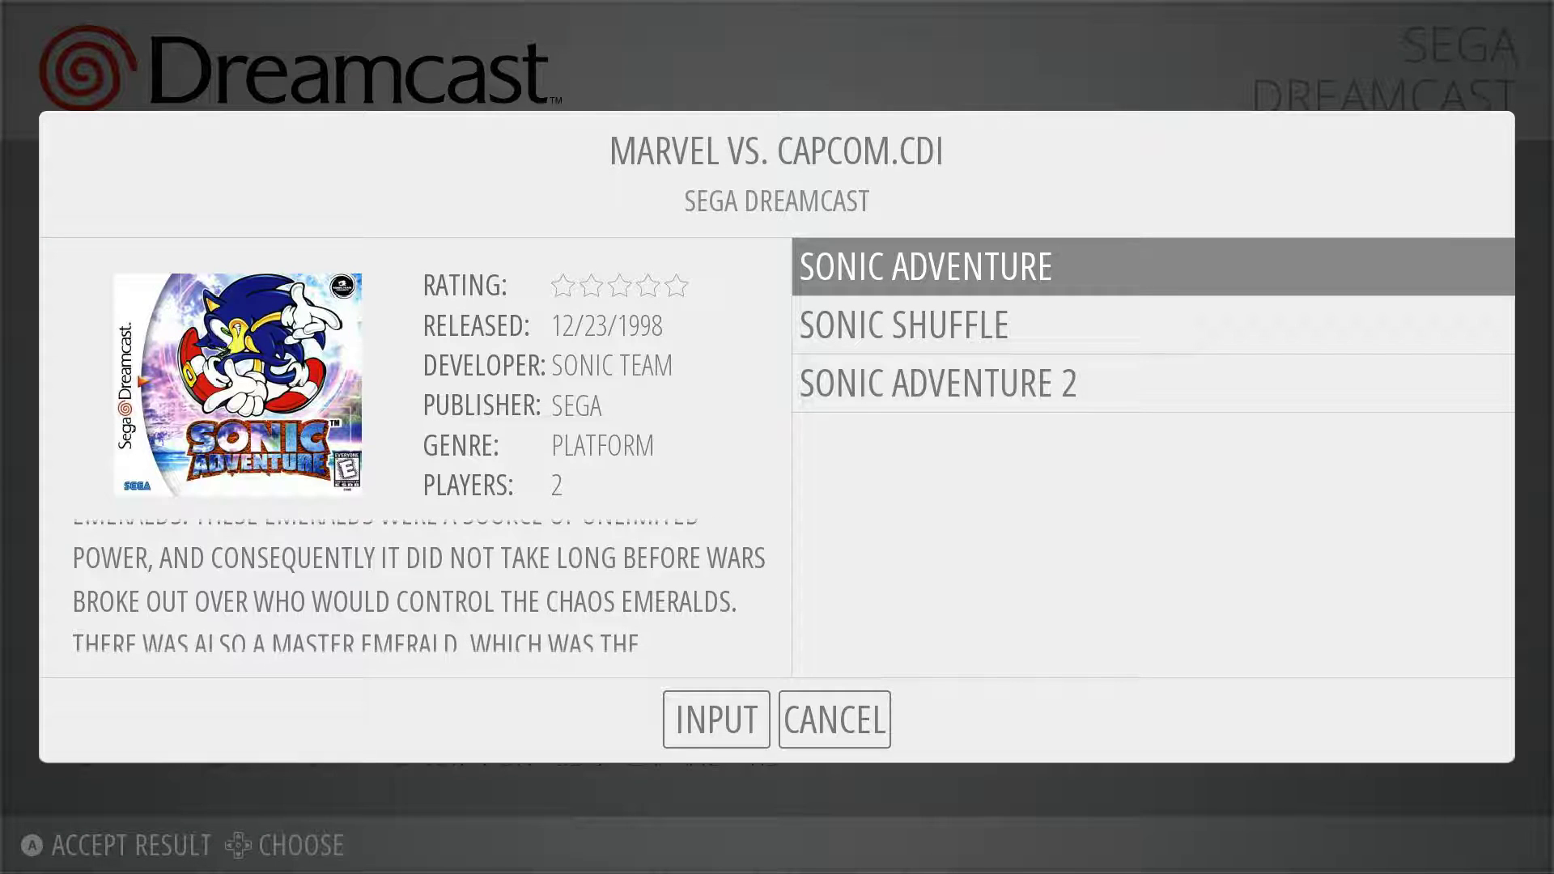
Step: Leave the Sonic results, select Sonic Adventure in the Dreamcast list, and exit EmulationStation
key("Escape")
key("Escape")
key("Escape")
key("Down")
key("Down")
key("Down")
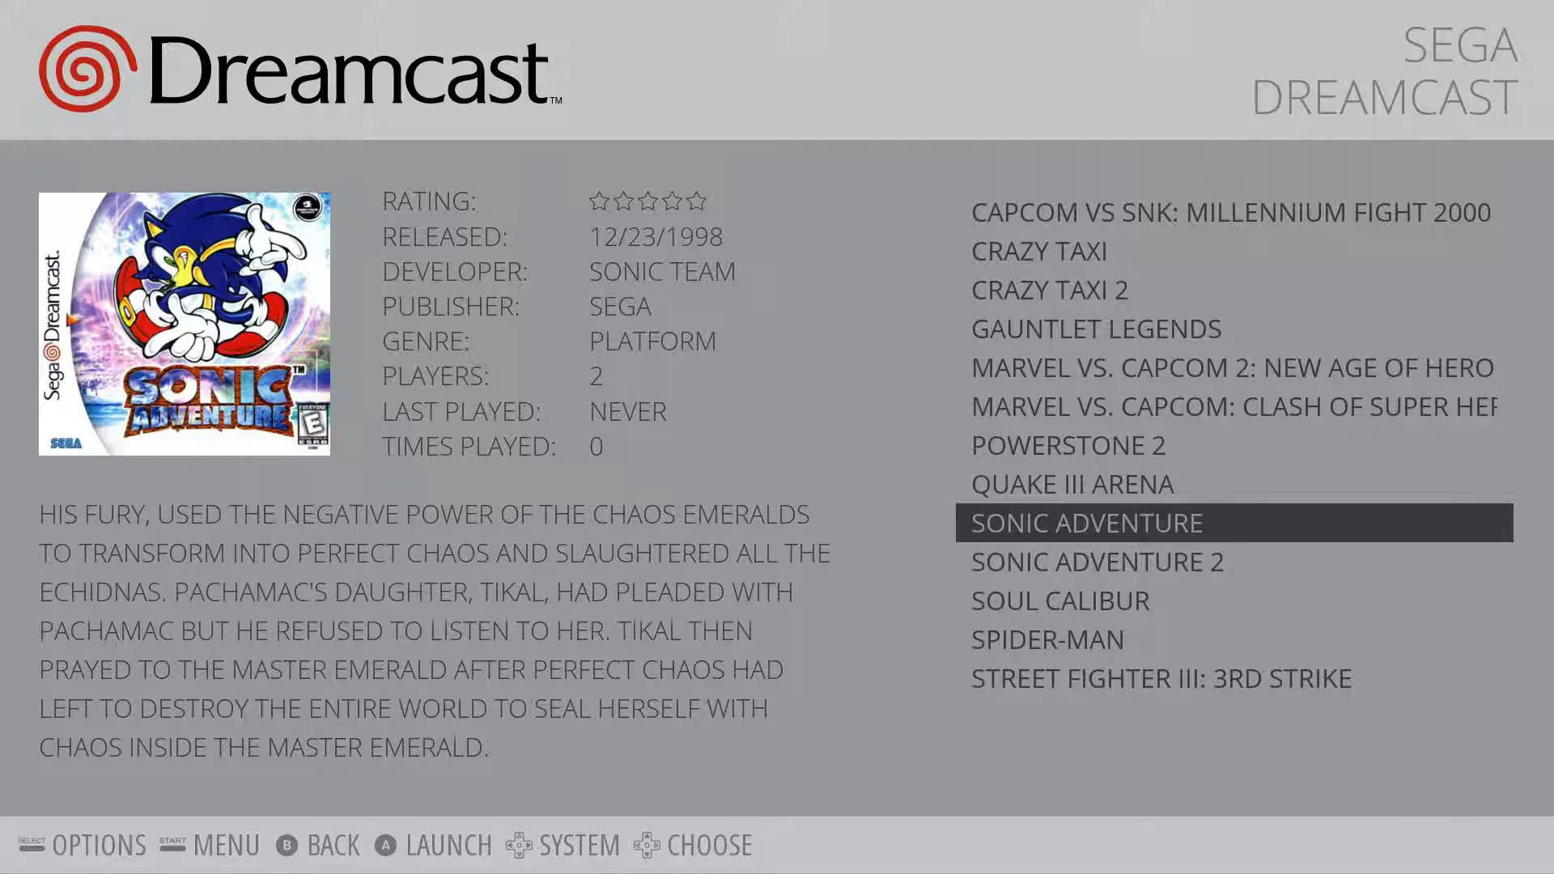
key("Return")
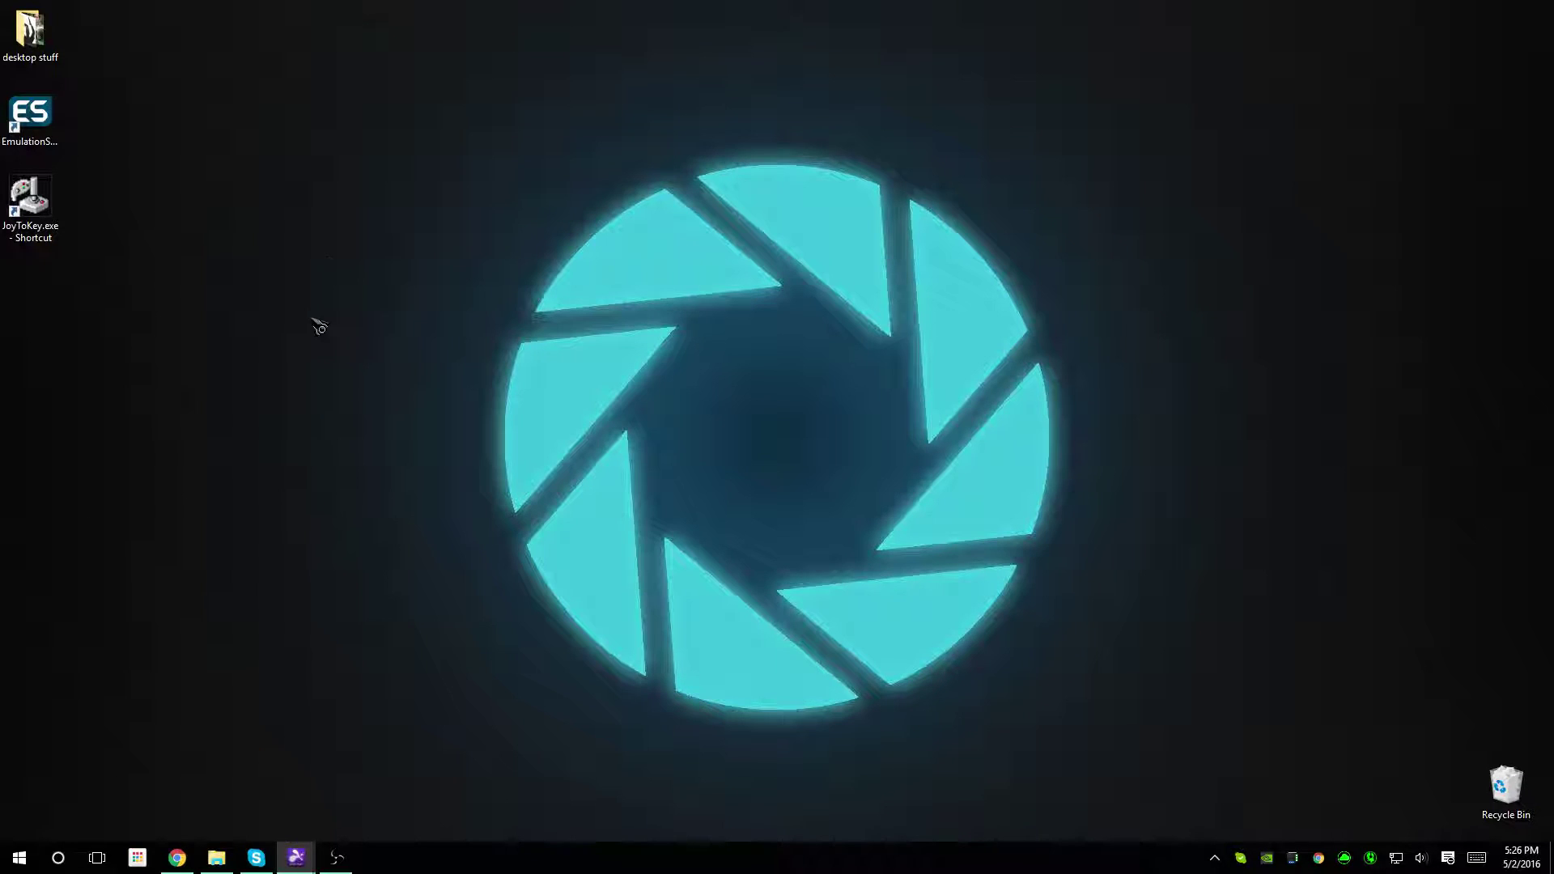
Step: Open .emulationstation from the taskbar Explorer jump list, then navigate into gamelists > Dreamcast
right_click(209, 864)
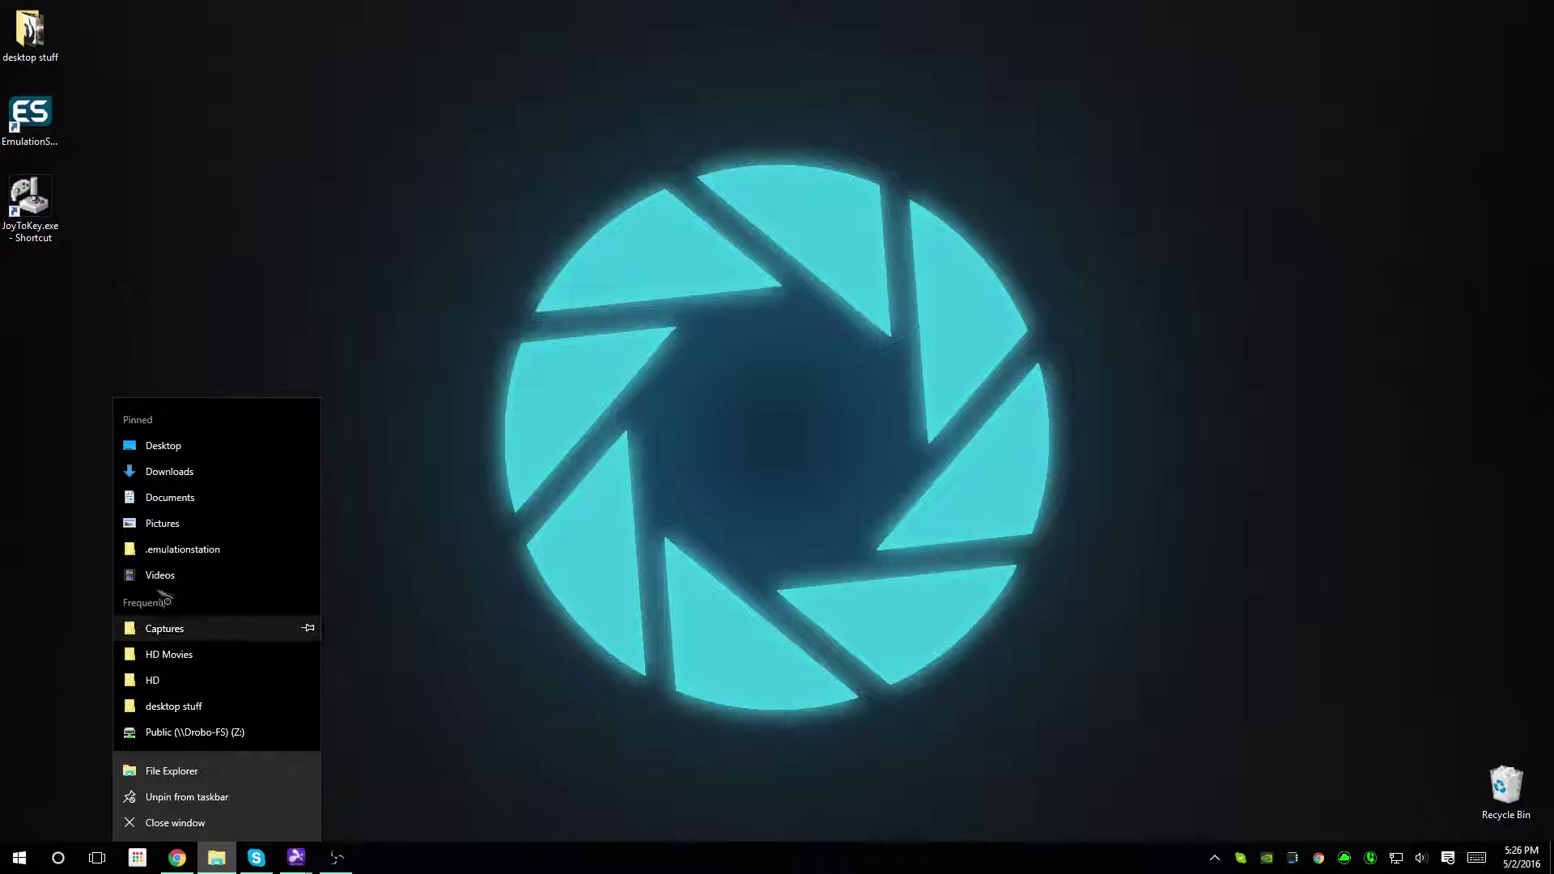
left_click(189, 551)
left_click(387, 173)
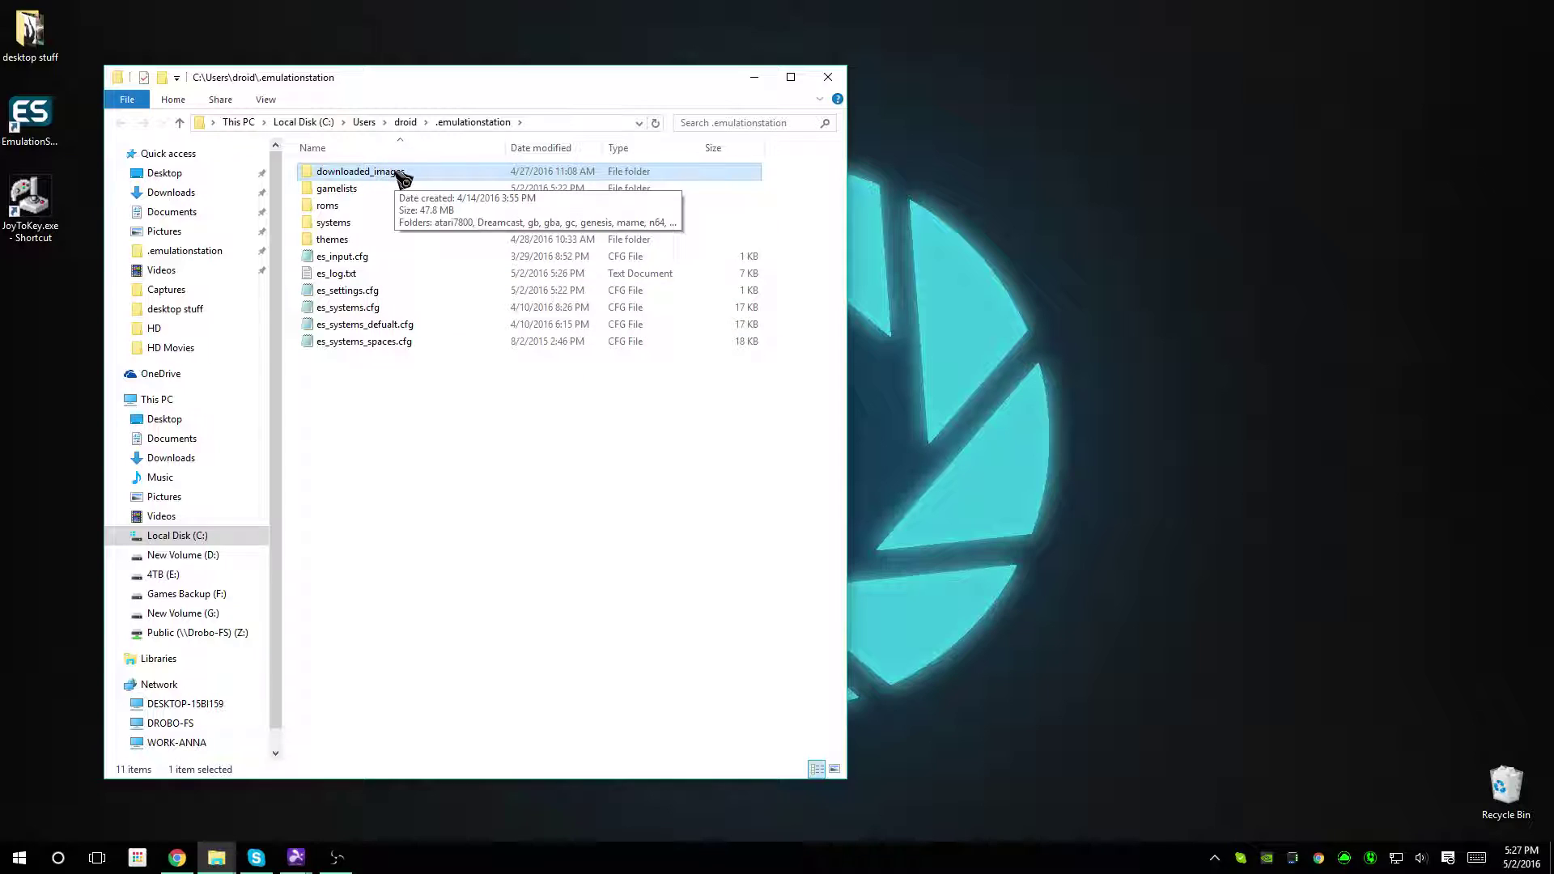
double_click(403, 177)
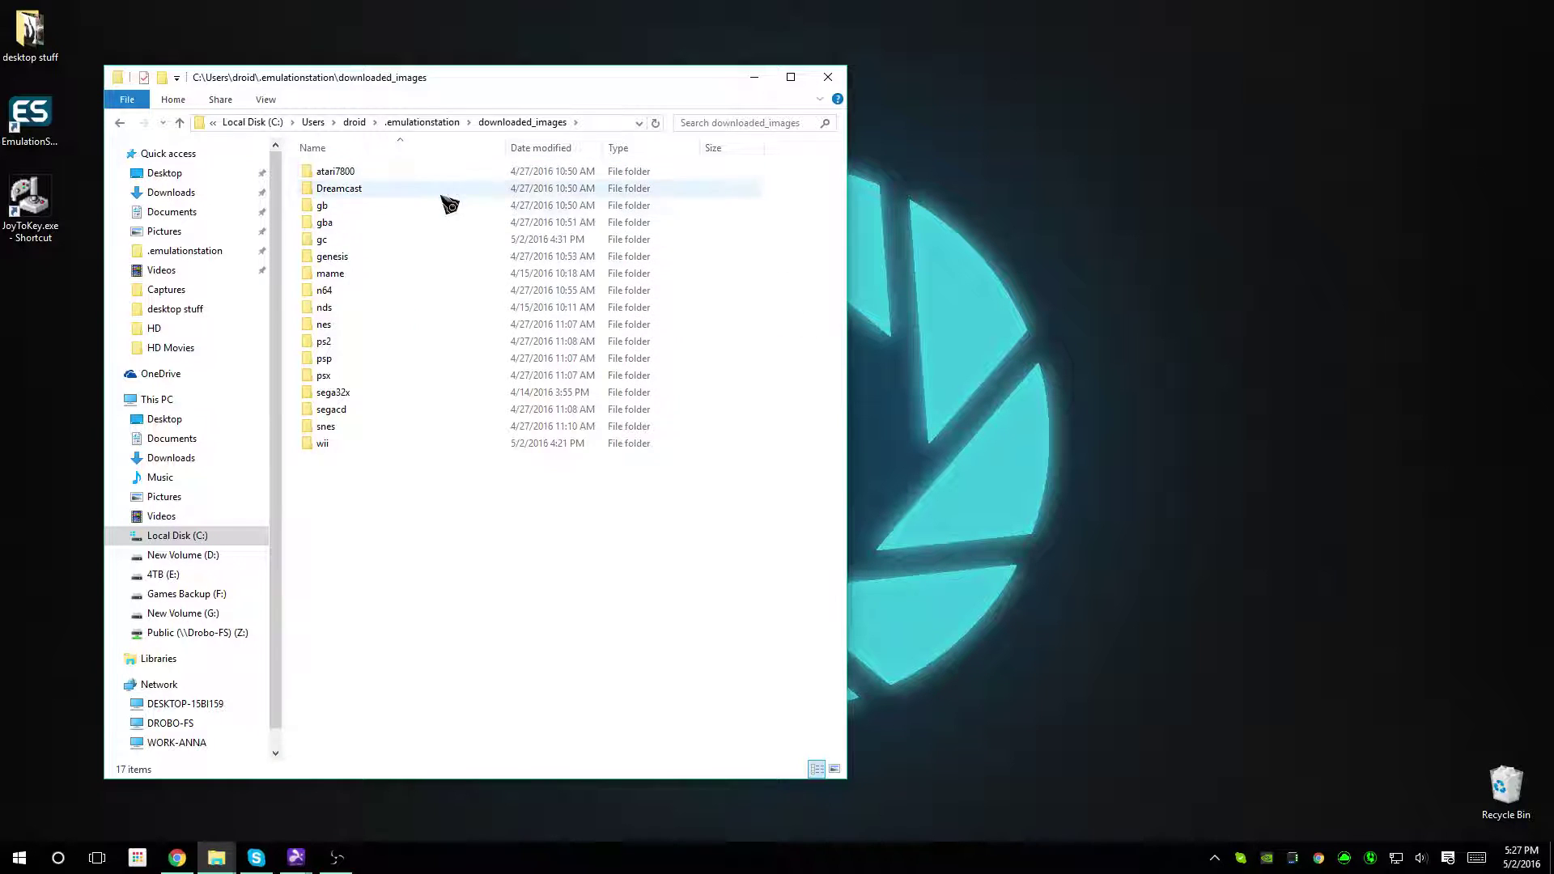
left_click(119, 125)
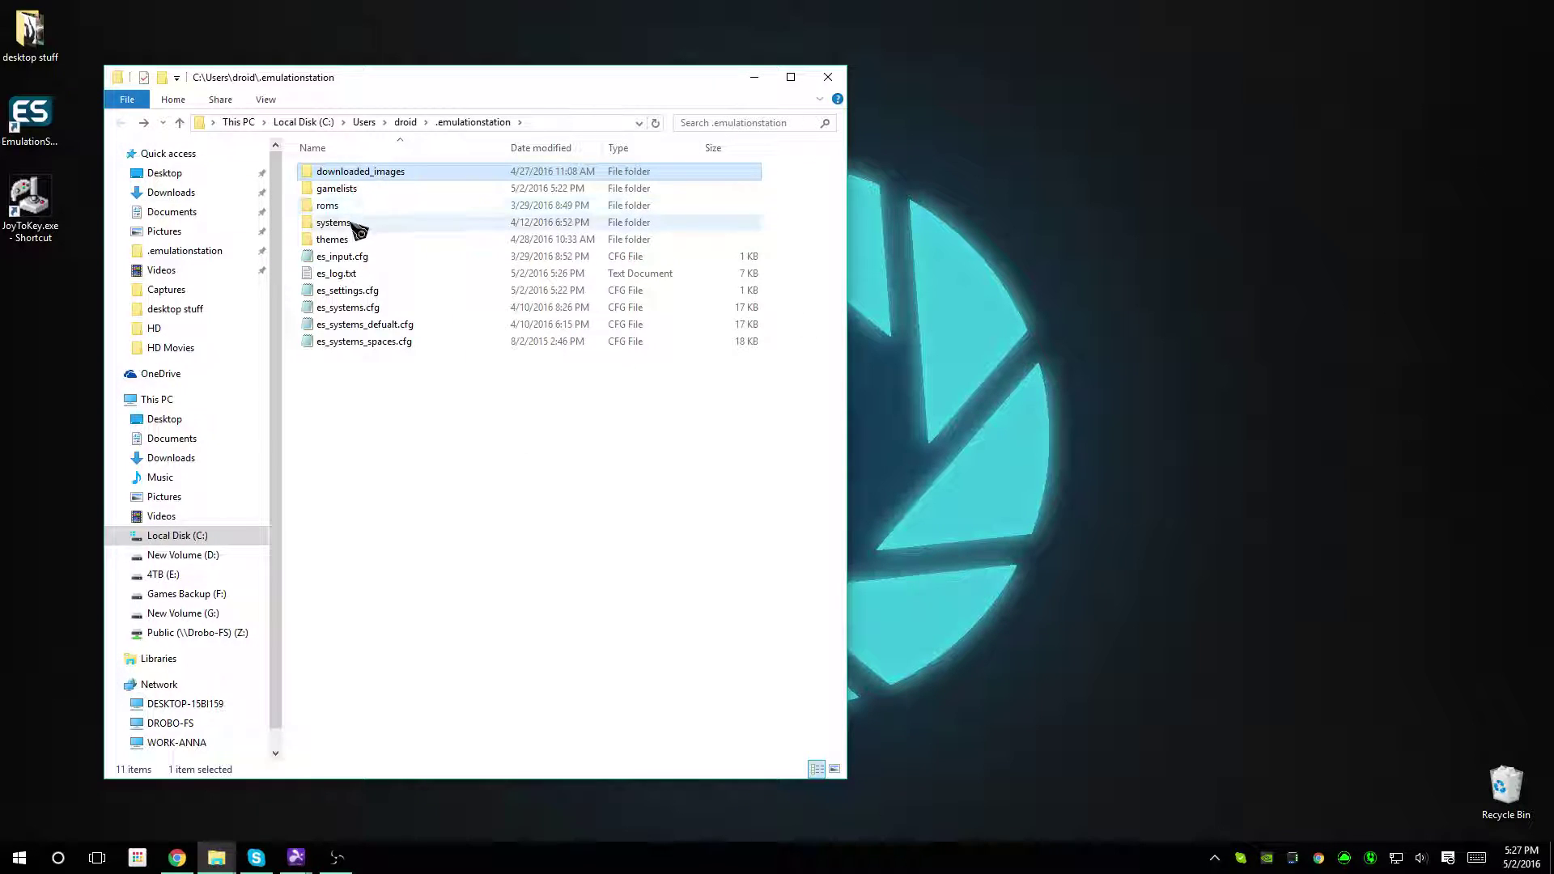
double_click(389, 188)
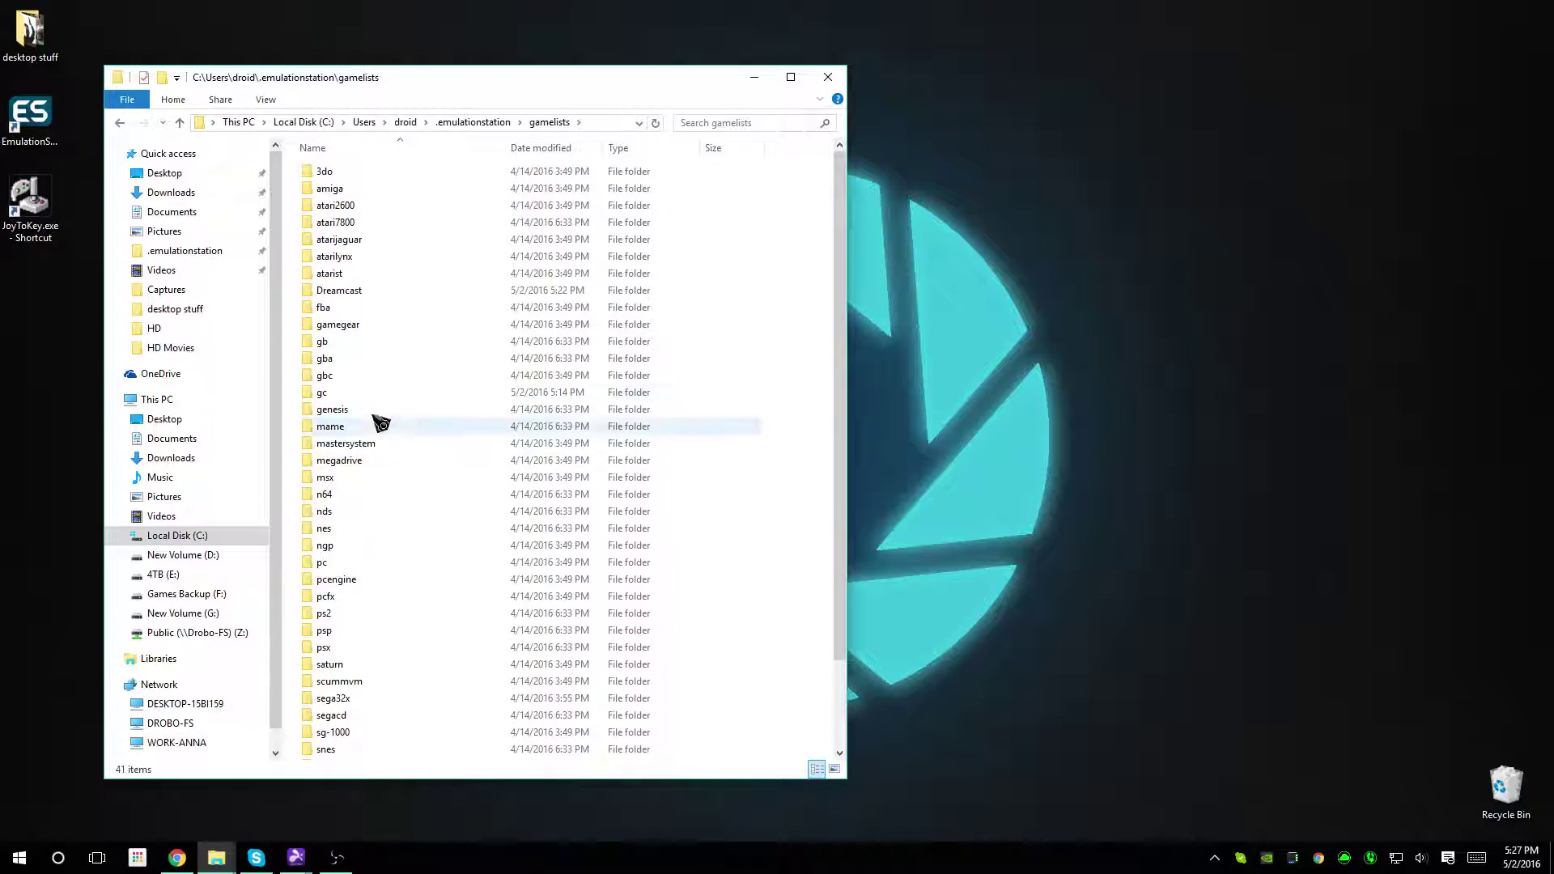
double_click(354, 291)
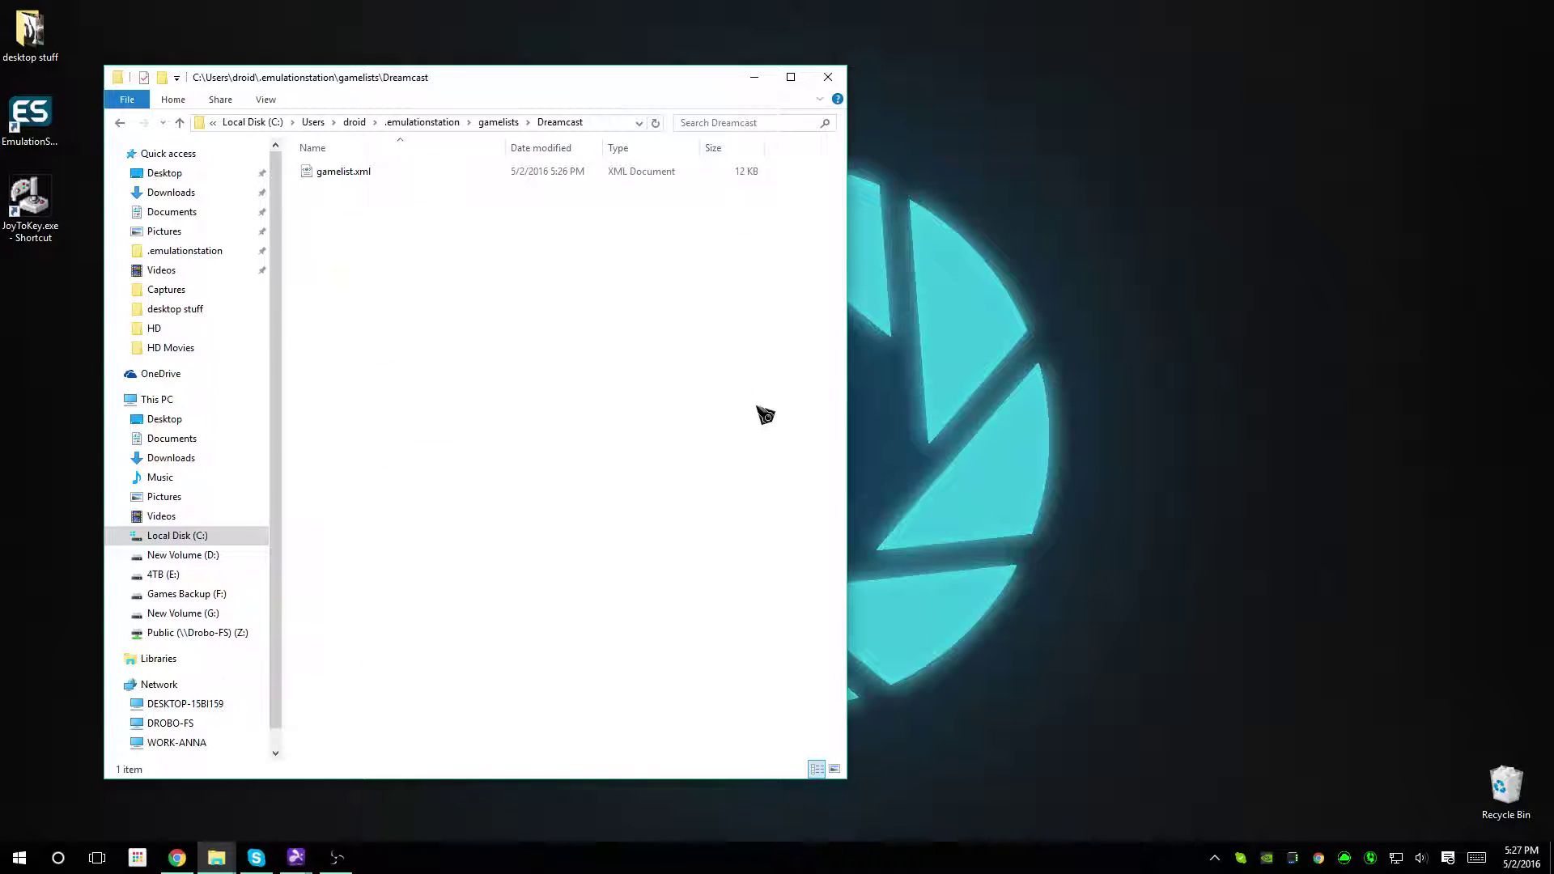
Step: Open the Dreamcast gamelist.xml in Internet Explorer and scroll through its entries
double_click(346, 182)
scroll(900, 531, "down", 15)
scroll(899, 530, "down", 6)
scroll(900, 532, "up", 12)
Step: Highlight the Crazy Taxi box-art path, then go back up to the .emulationstation folder
left_click_drag(595, 387, 978, 450)
left_click(949, 491)
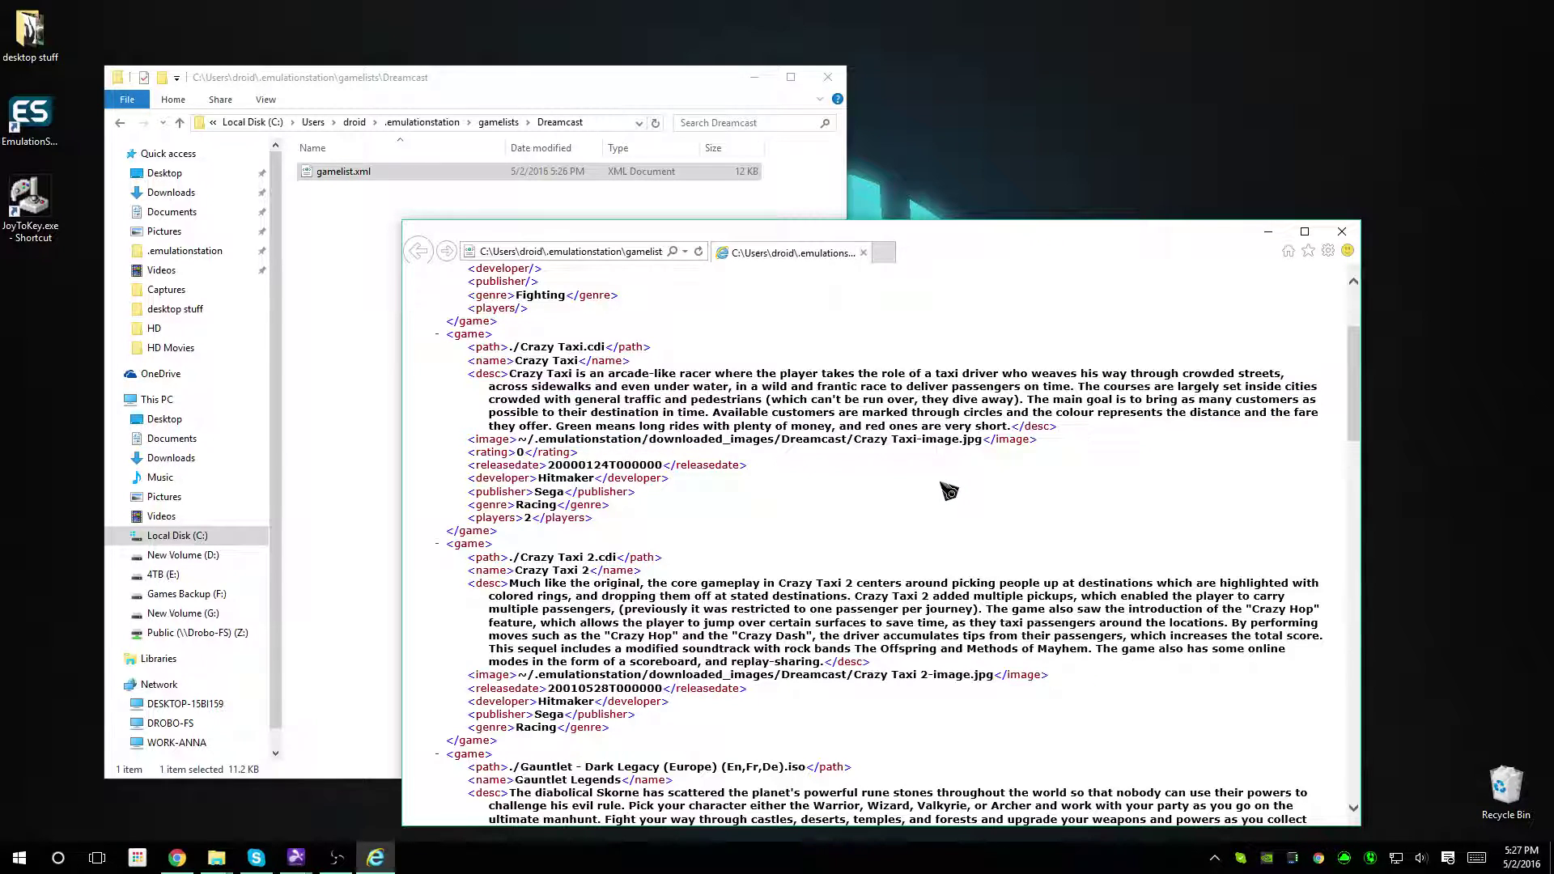
left_click_drag(539, 441, 960, 442)
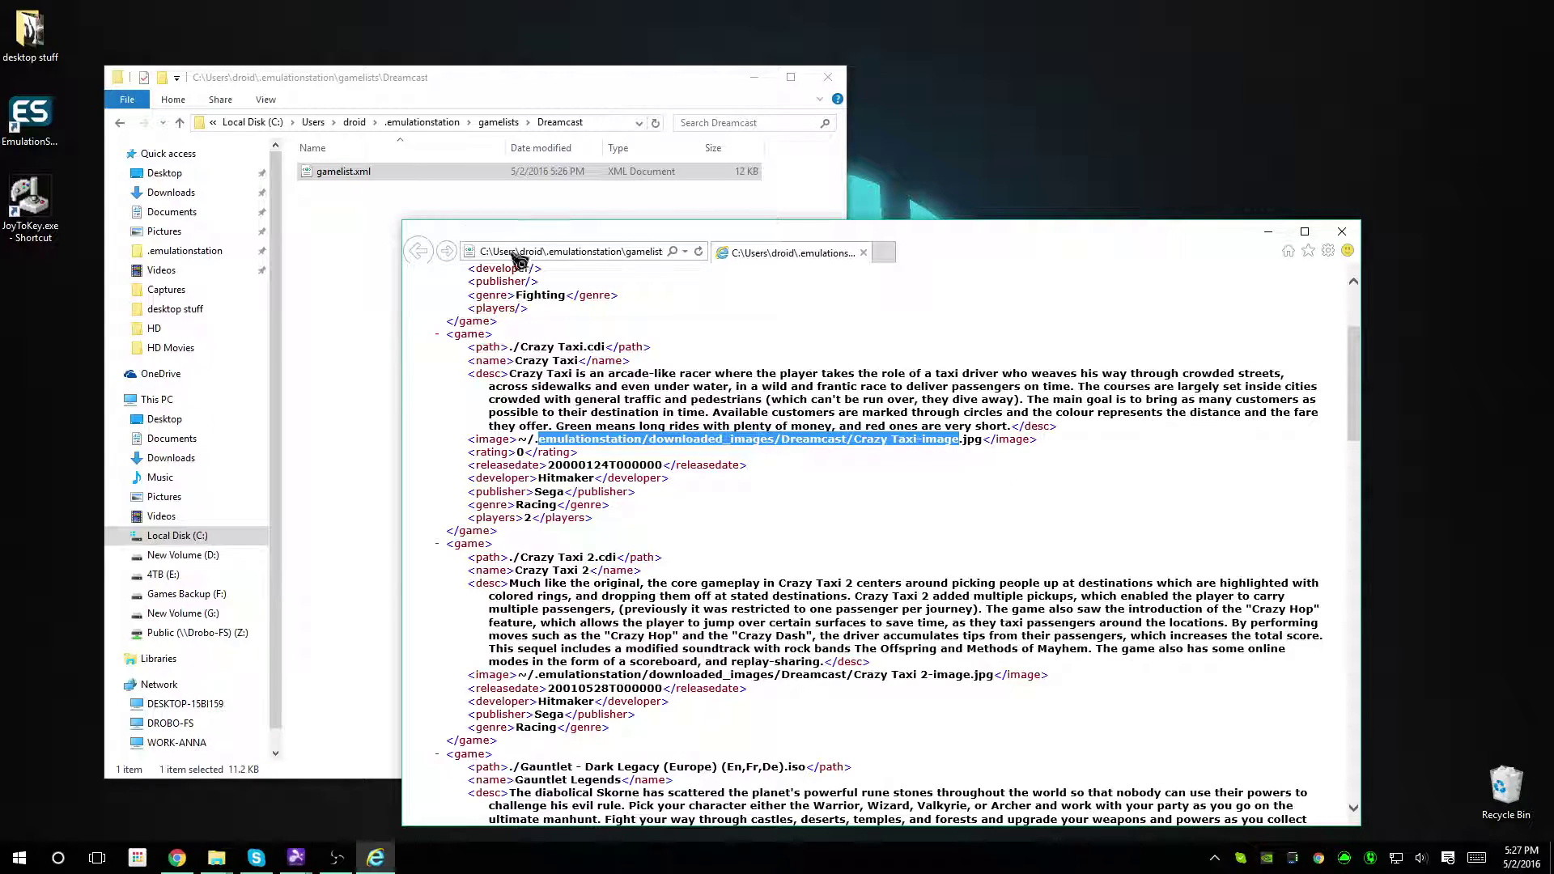
left_click(120, 123)
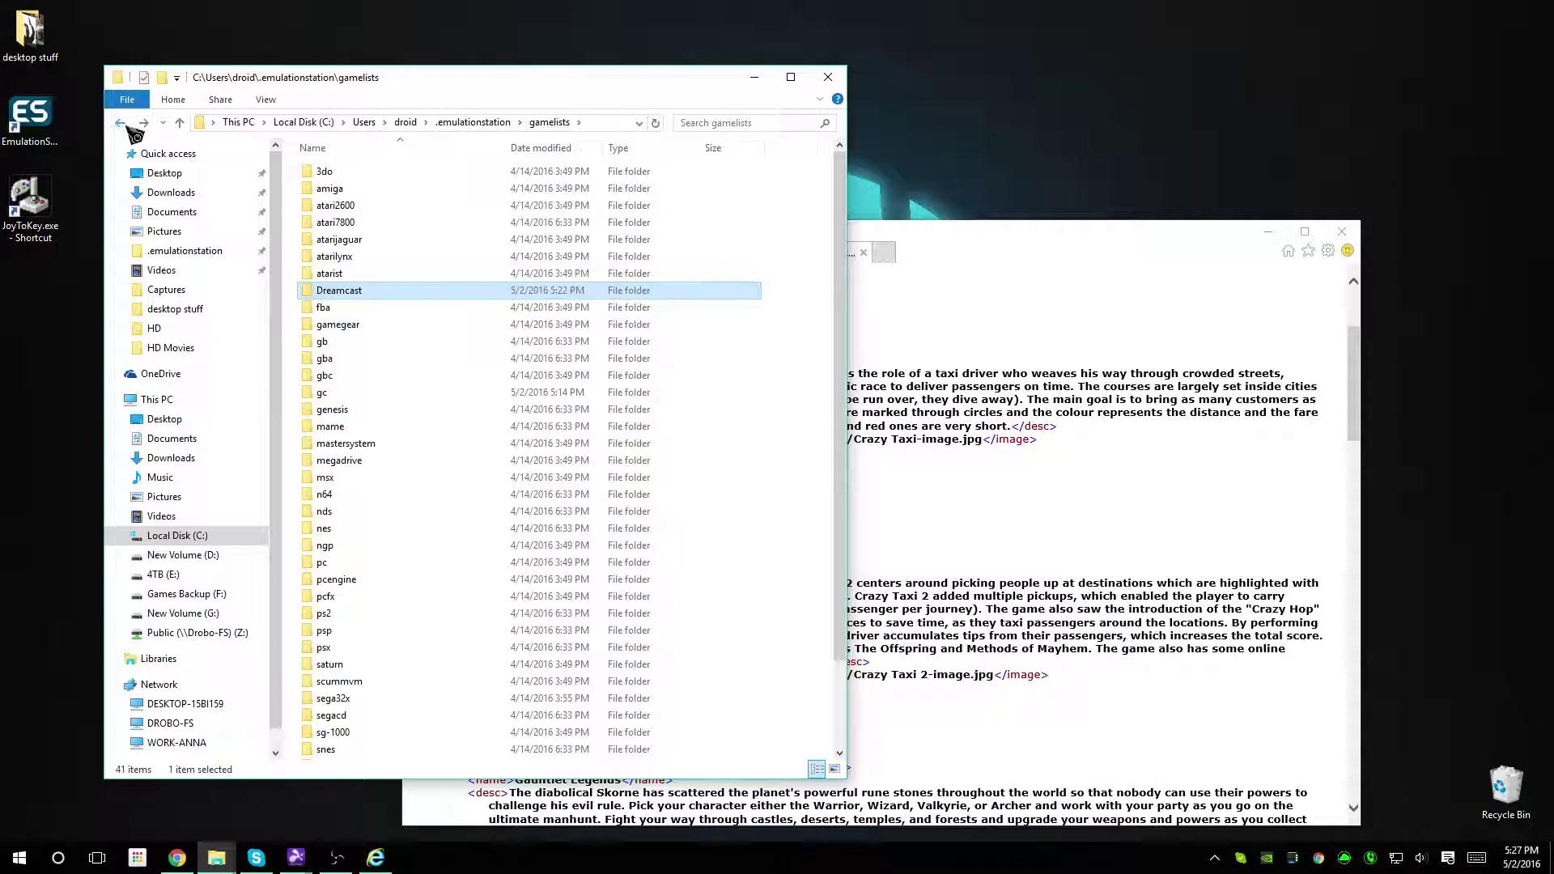
left_click(119, 123)
Step: Open downloaded_images, close the XML viewer, and check the 17 folders' combined size of 47.8 MB
double_click(387, 173)
left_click(1341, 232)
left_click_drag(478, 567, 340, 170)
right_click(530, 382)
left_click(523, 619)
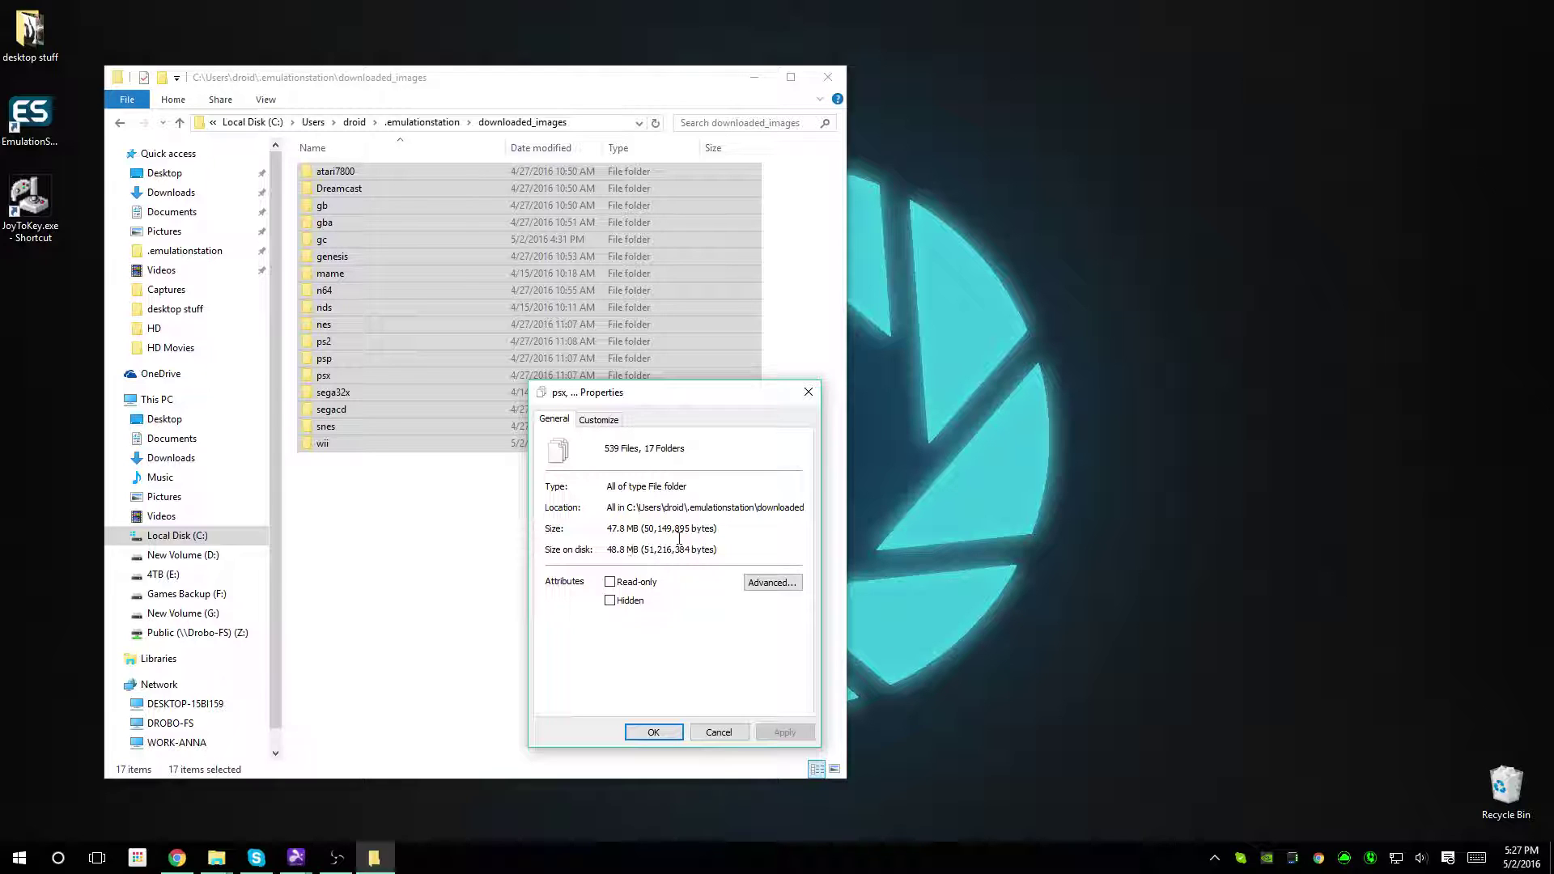
left_click(808, 392)
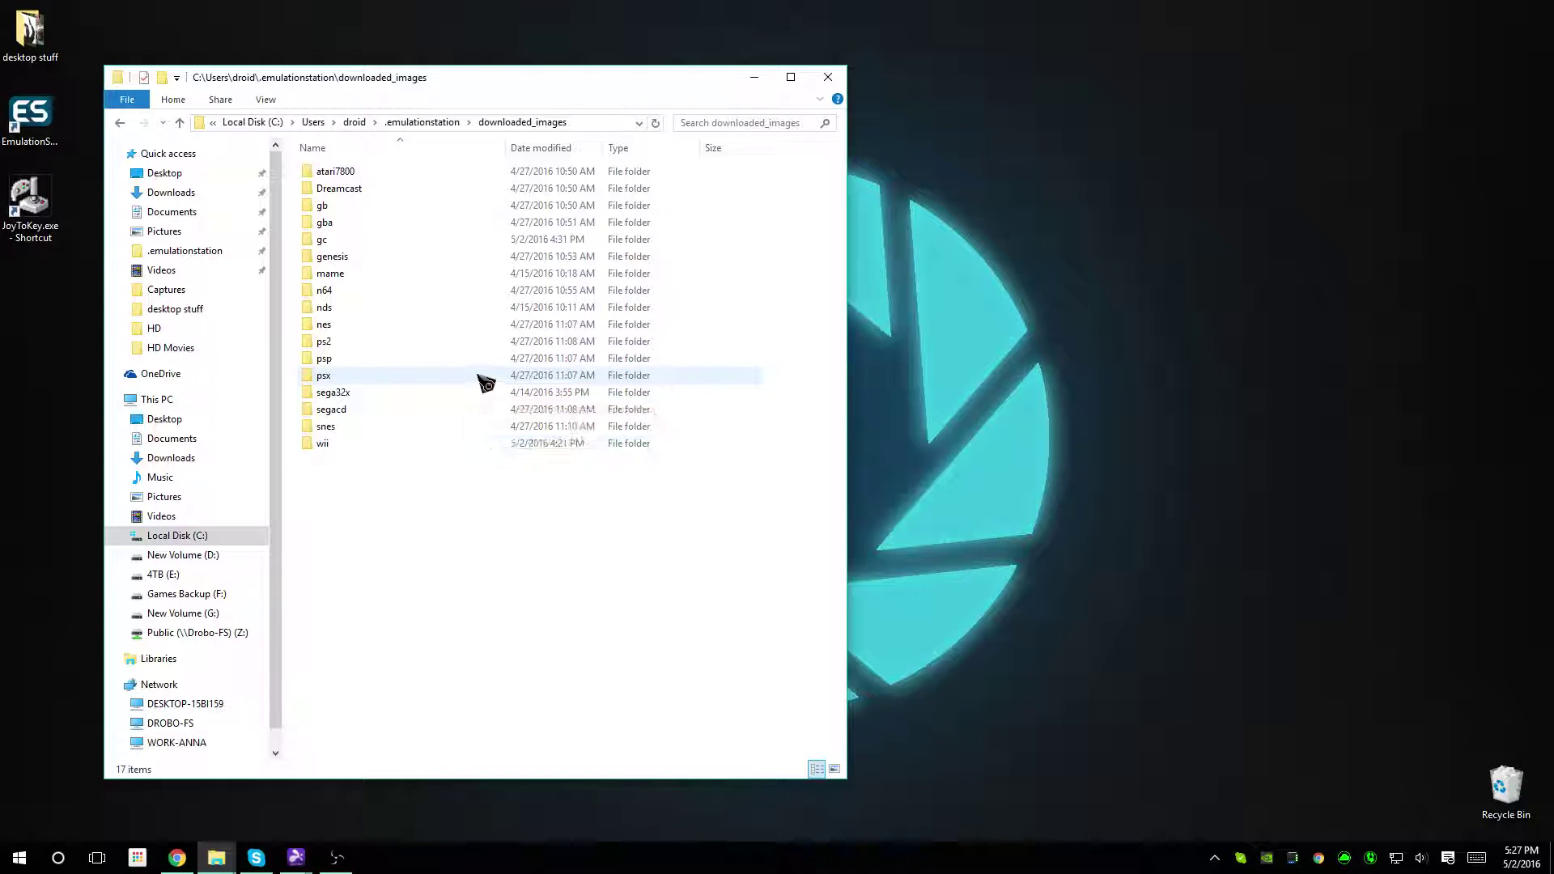
Step: Open the genesis folder and view the Battletoads and Double Dragon cover in Photo Gallery
double_click(356, 257)
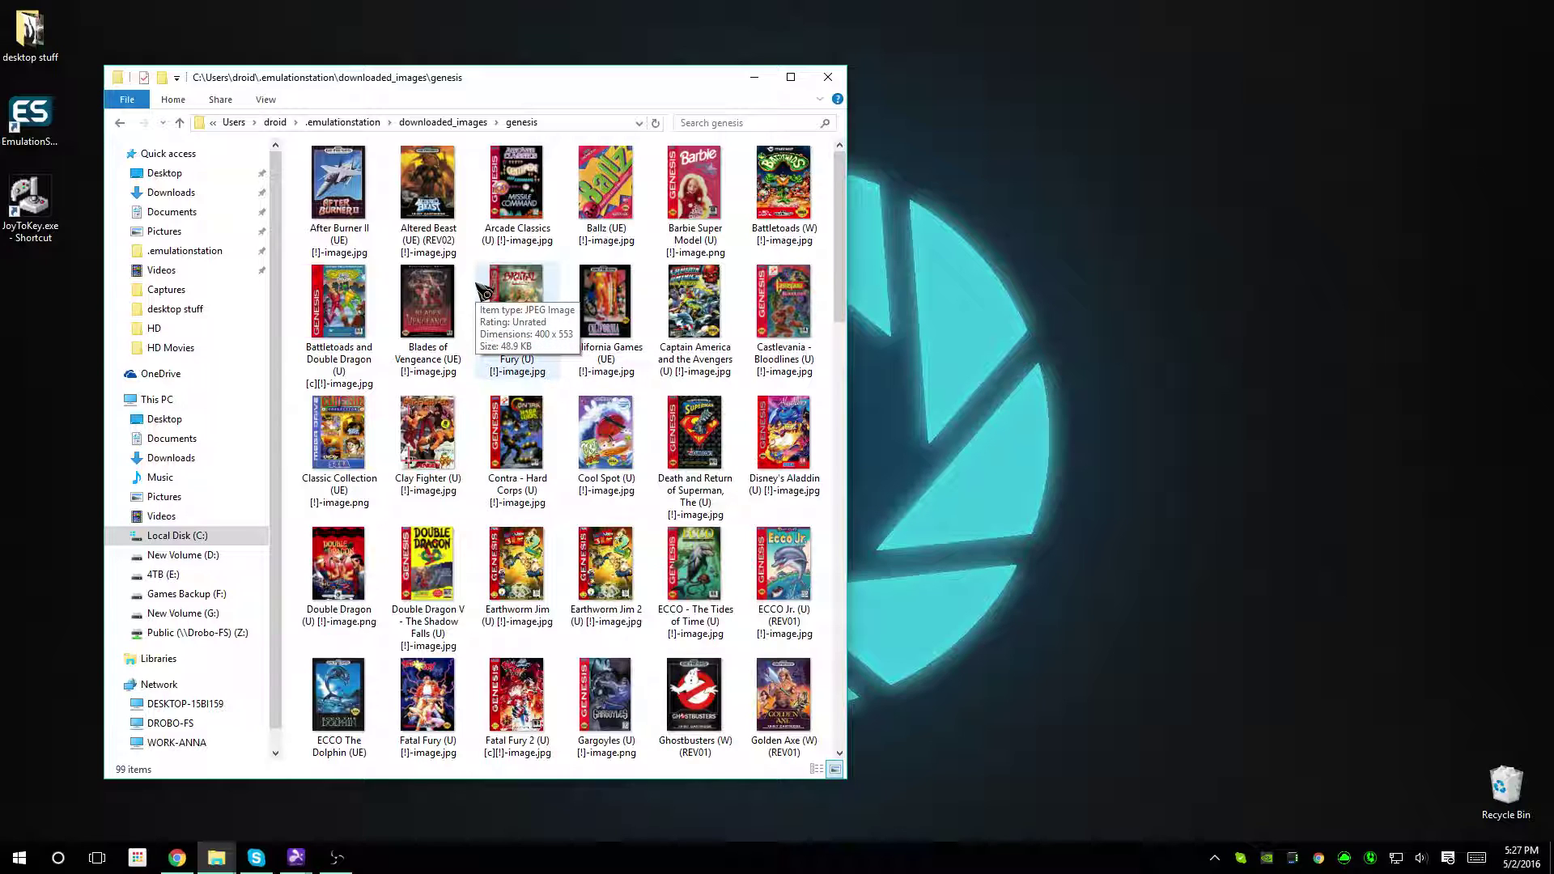
left_click(355, 327)
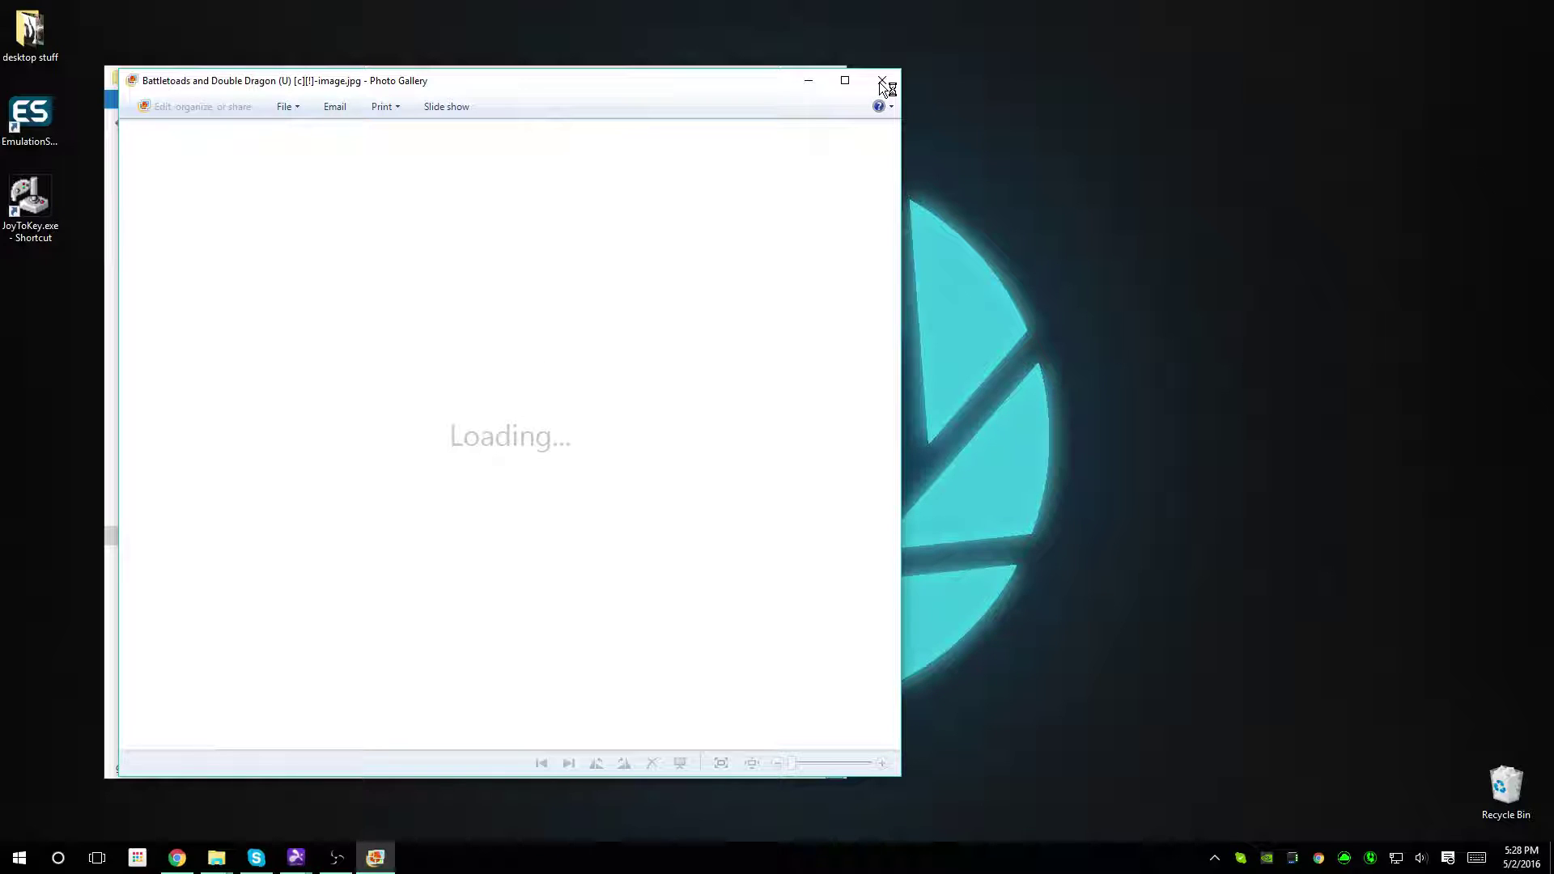
left_click_drag(626, 89, 1126, 88)
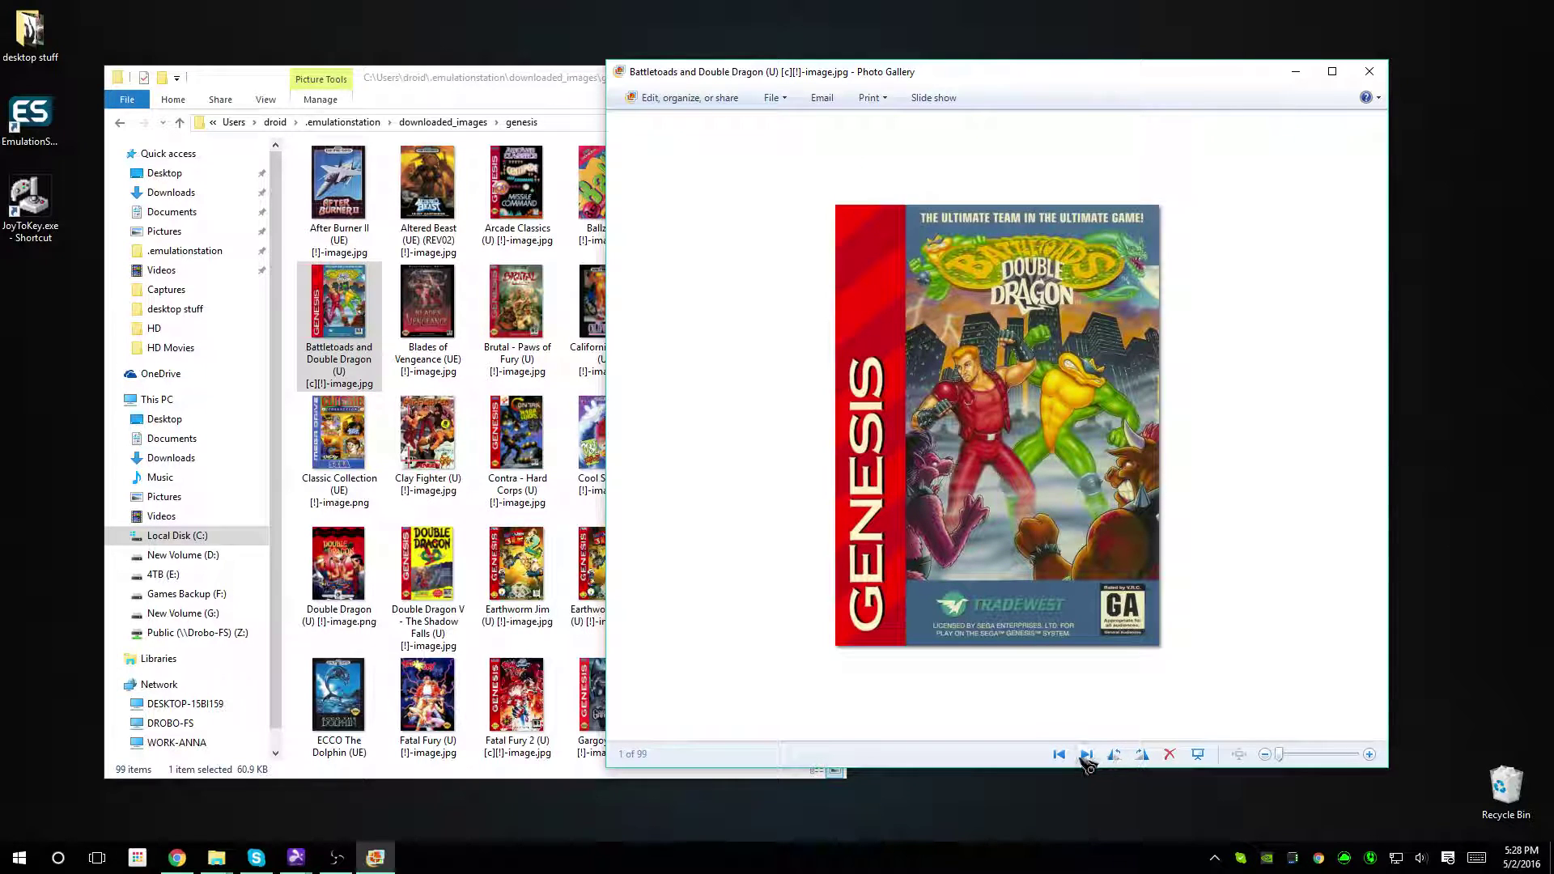
Step: Page from the Battletoads (W) cover forward to Castlevania, then close Photo Gallery
left_click(1086, 755)
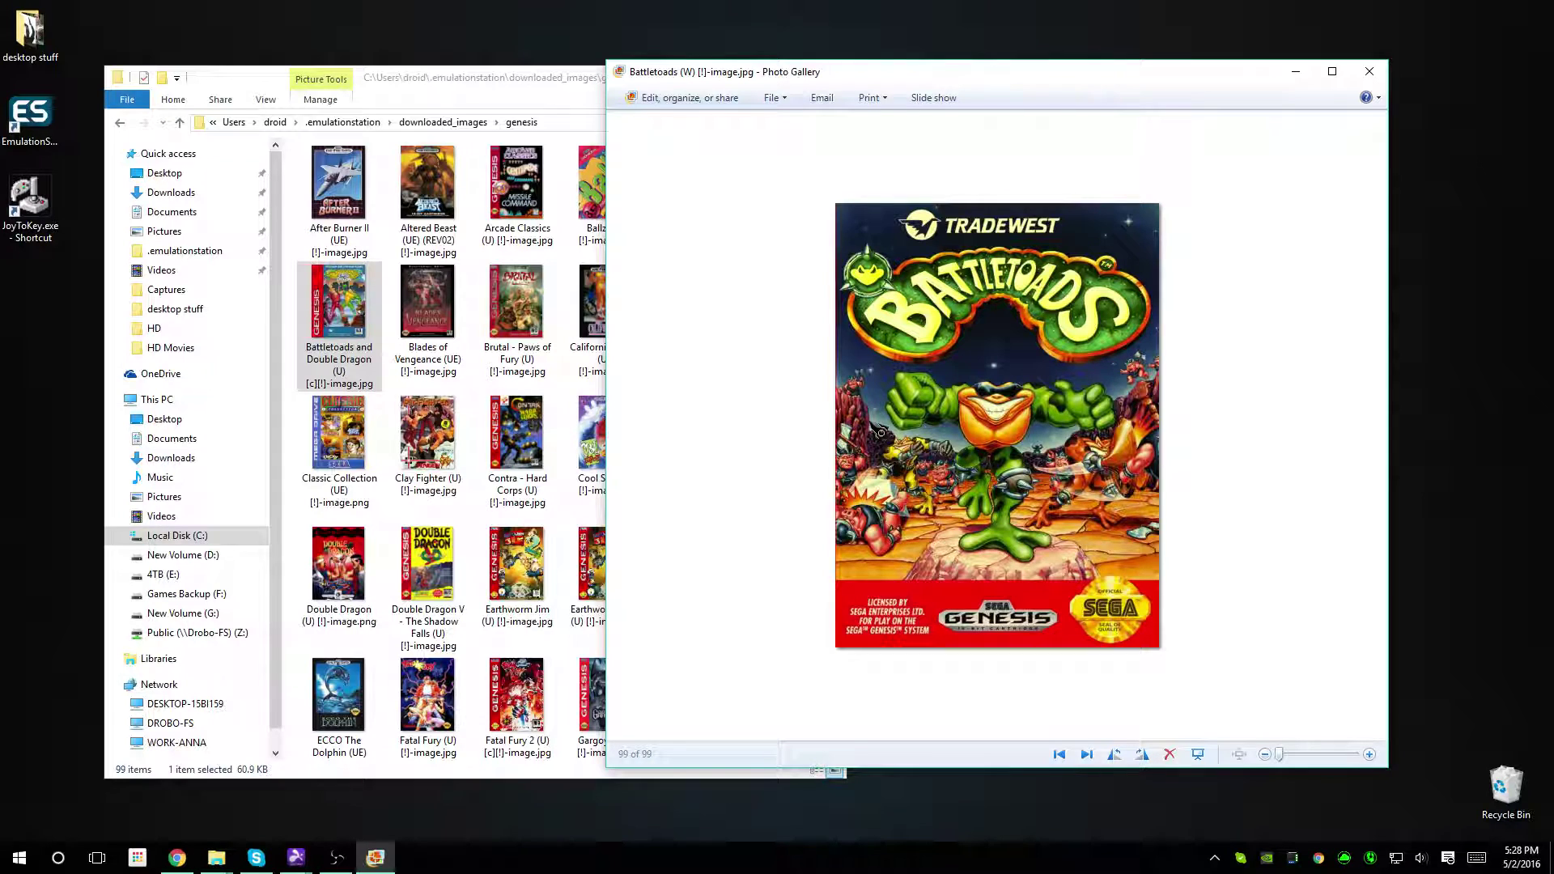
left_click(1089, 756)
left_click(1089, 756)
left_click(1089, 756)
left_click(1089, 757)
left_click(1087, 754)
left_click(1369, 71)
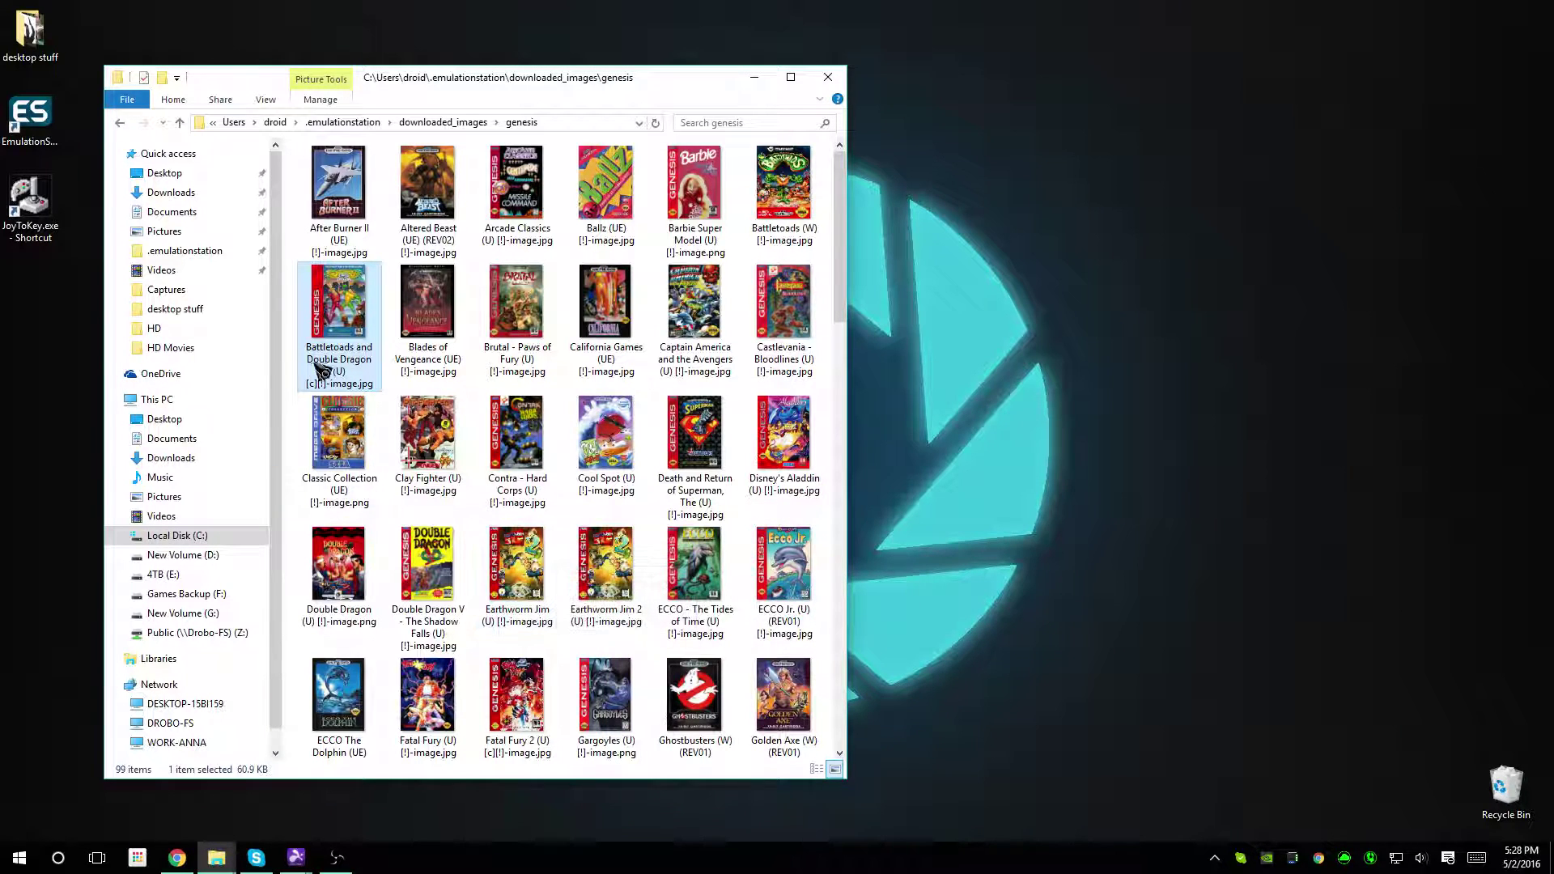
left_click(340, 381)
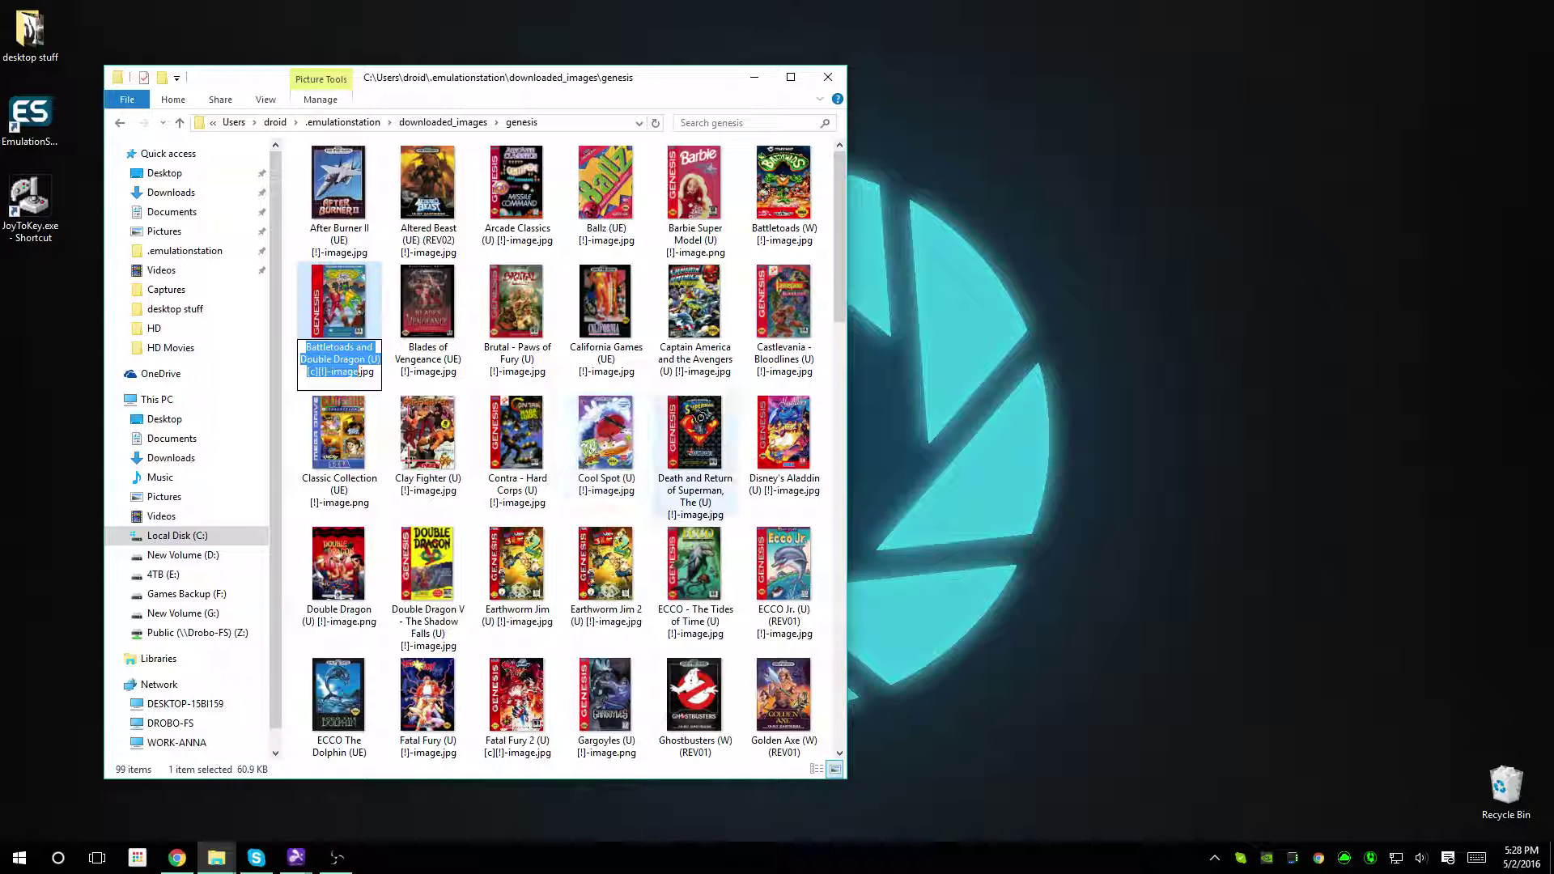
Step: Cancel the accidental rename and preview the Contra - Hard Corps cover
left_click(427, 303)
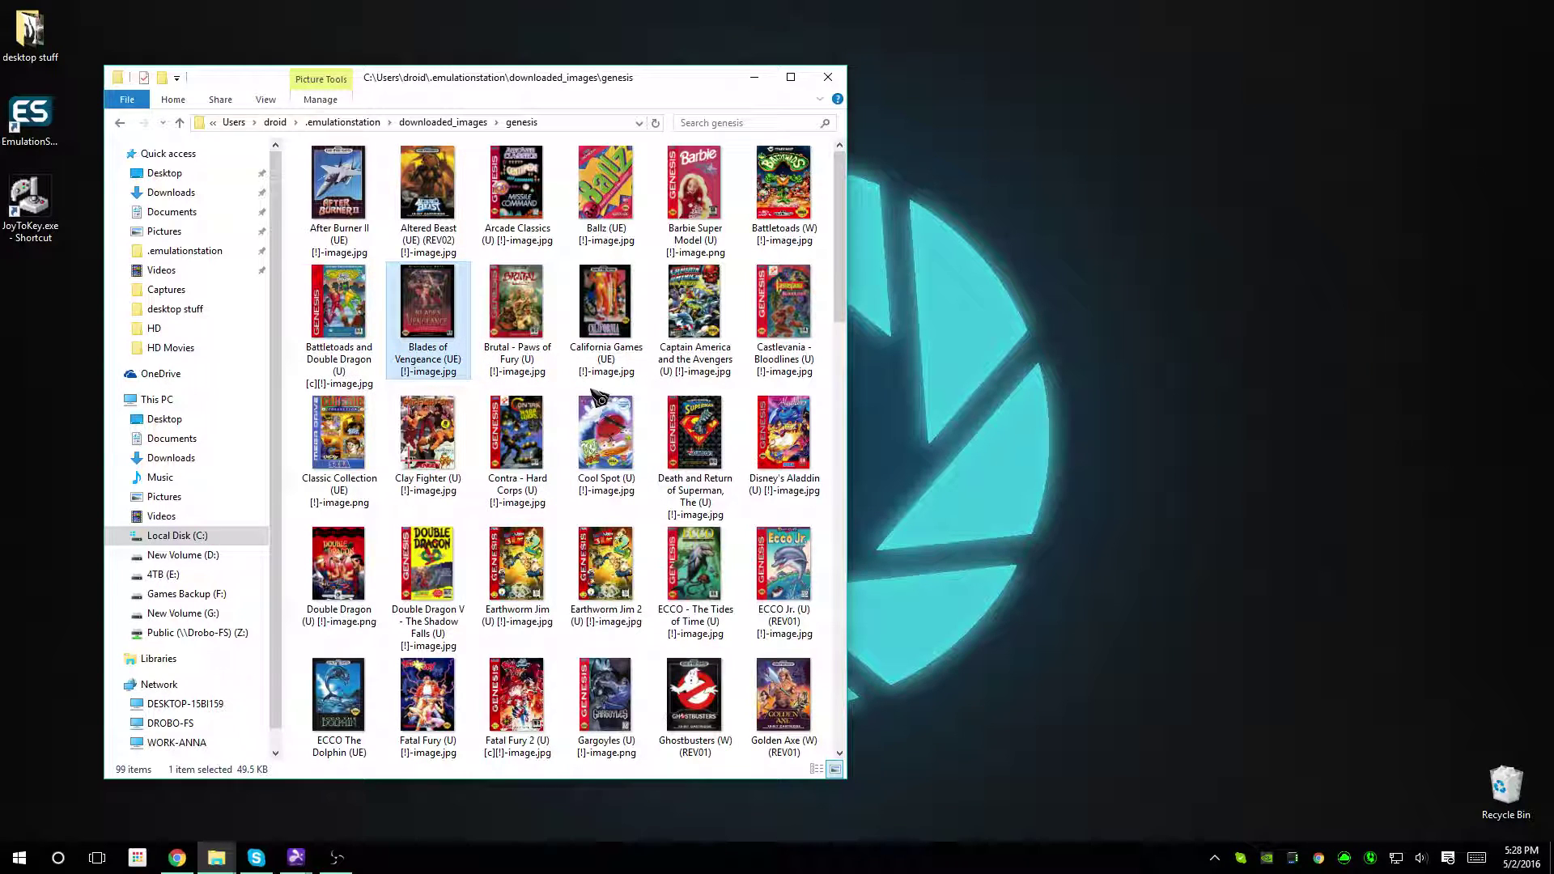
double_click(516, 433)
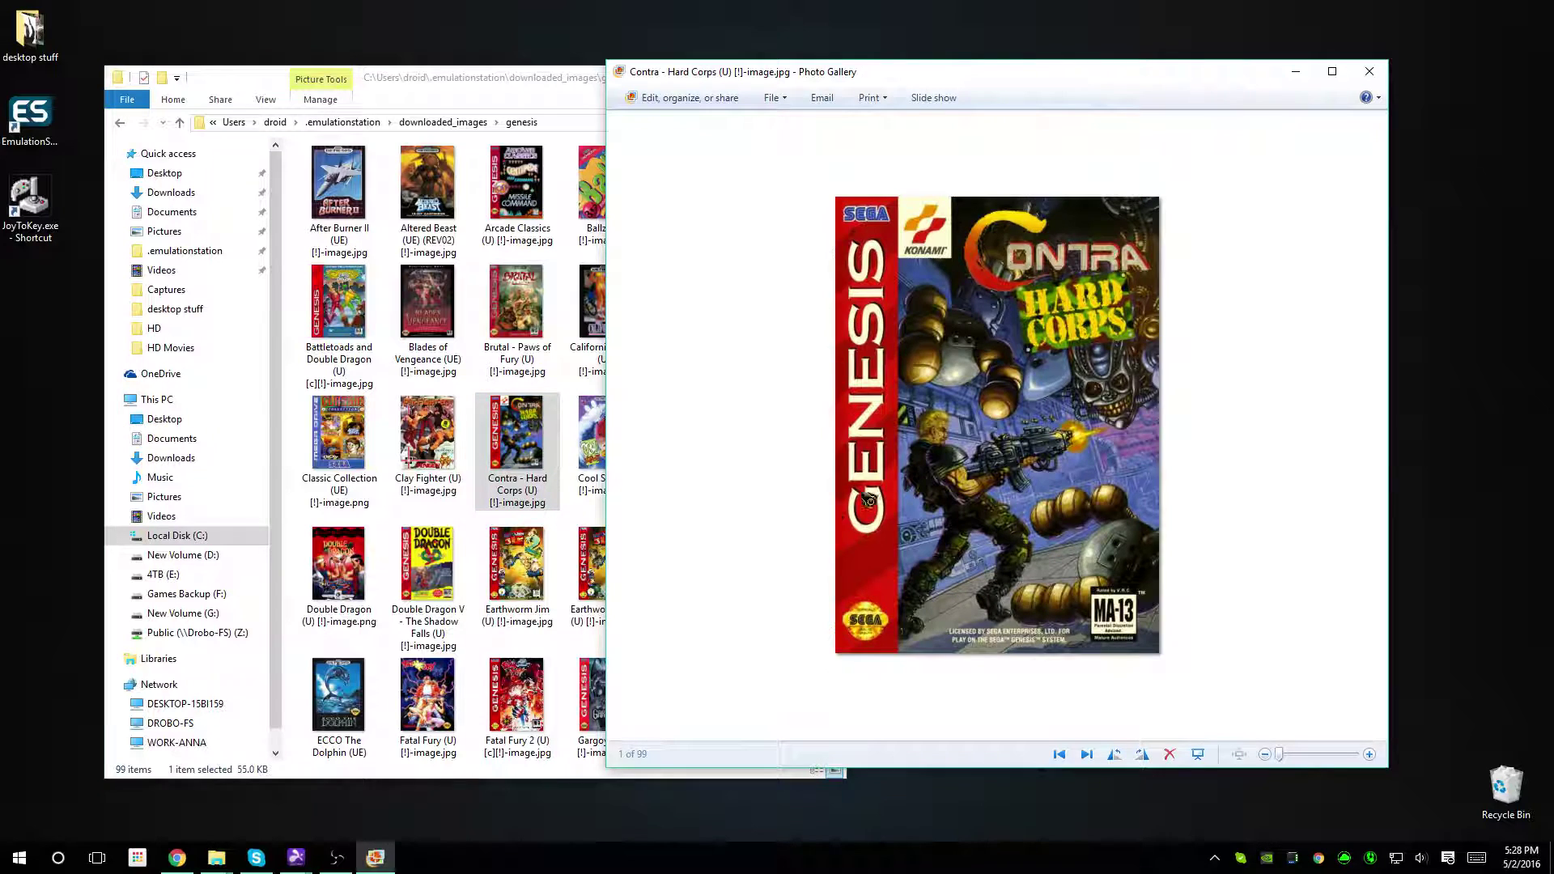
left_click(1369, 71)
Step: Browse the Ballz, Barbie Super Model and Arcade Classics covers, then return to downloaded_images
left_click(628, 203)
double_click(628, 203)
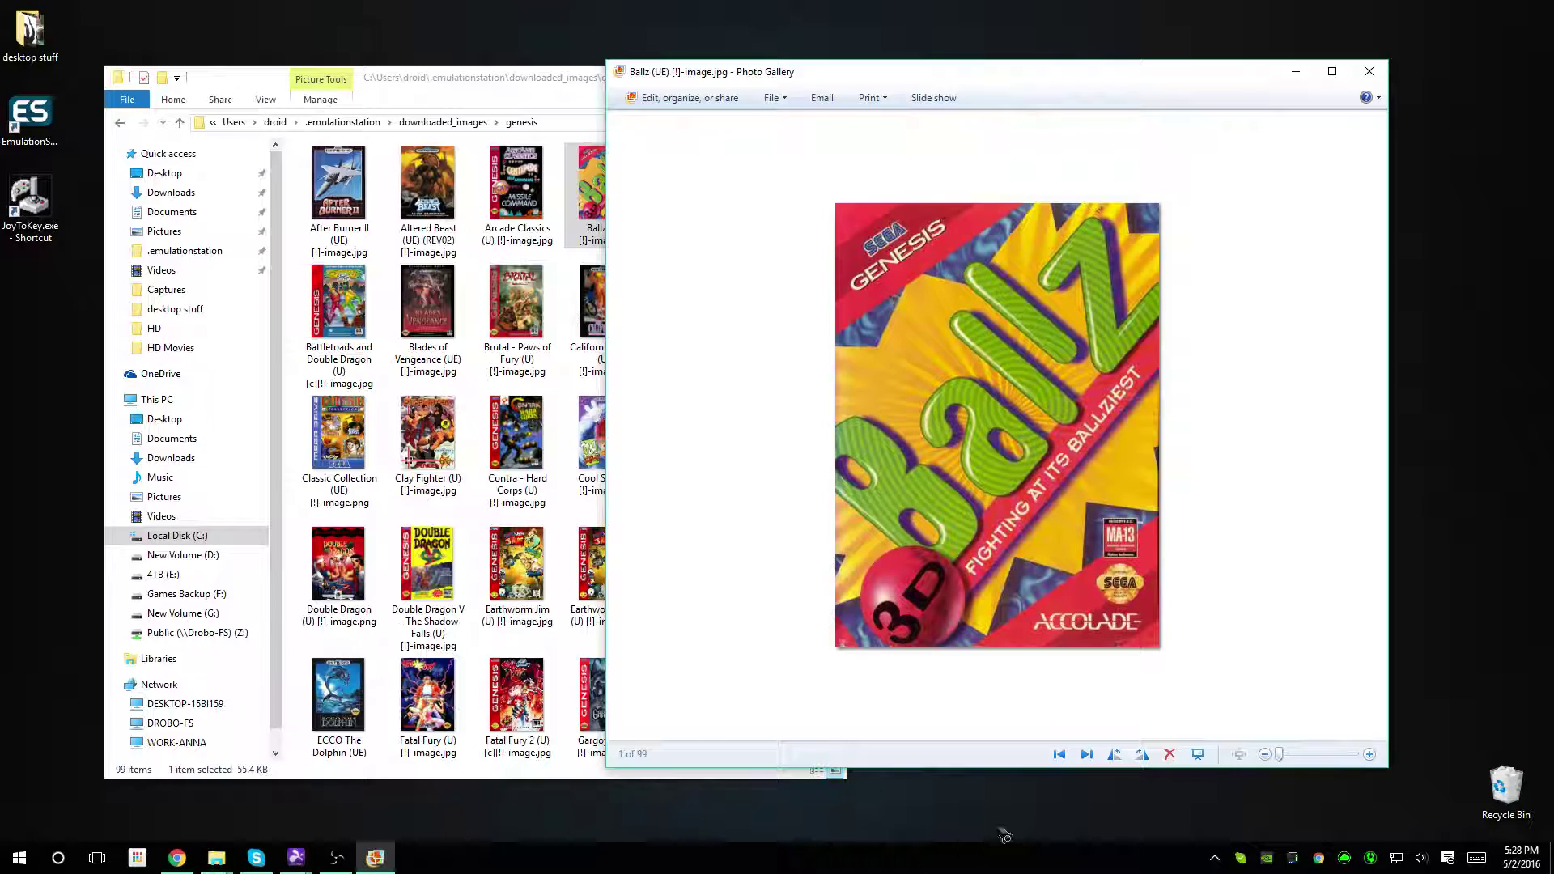
left_click(1087, 754)
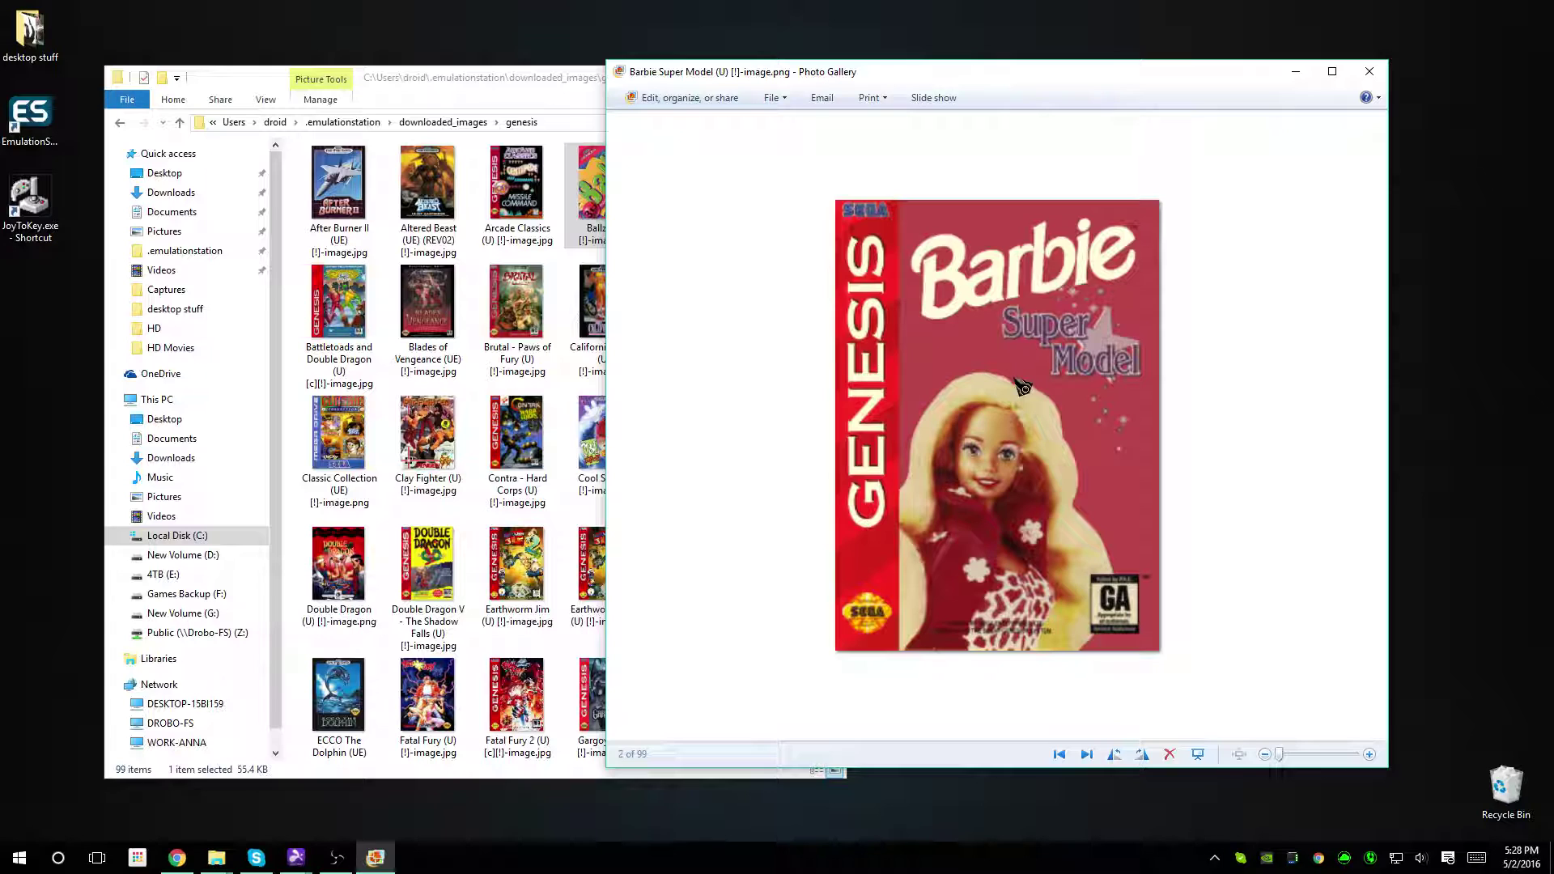
left_click(1061, 754)
left_click(1060, 754)
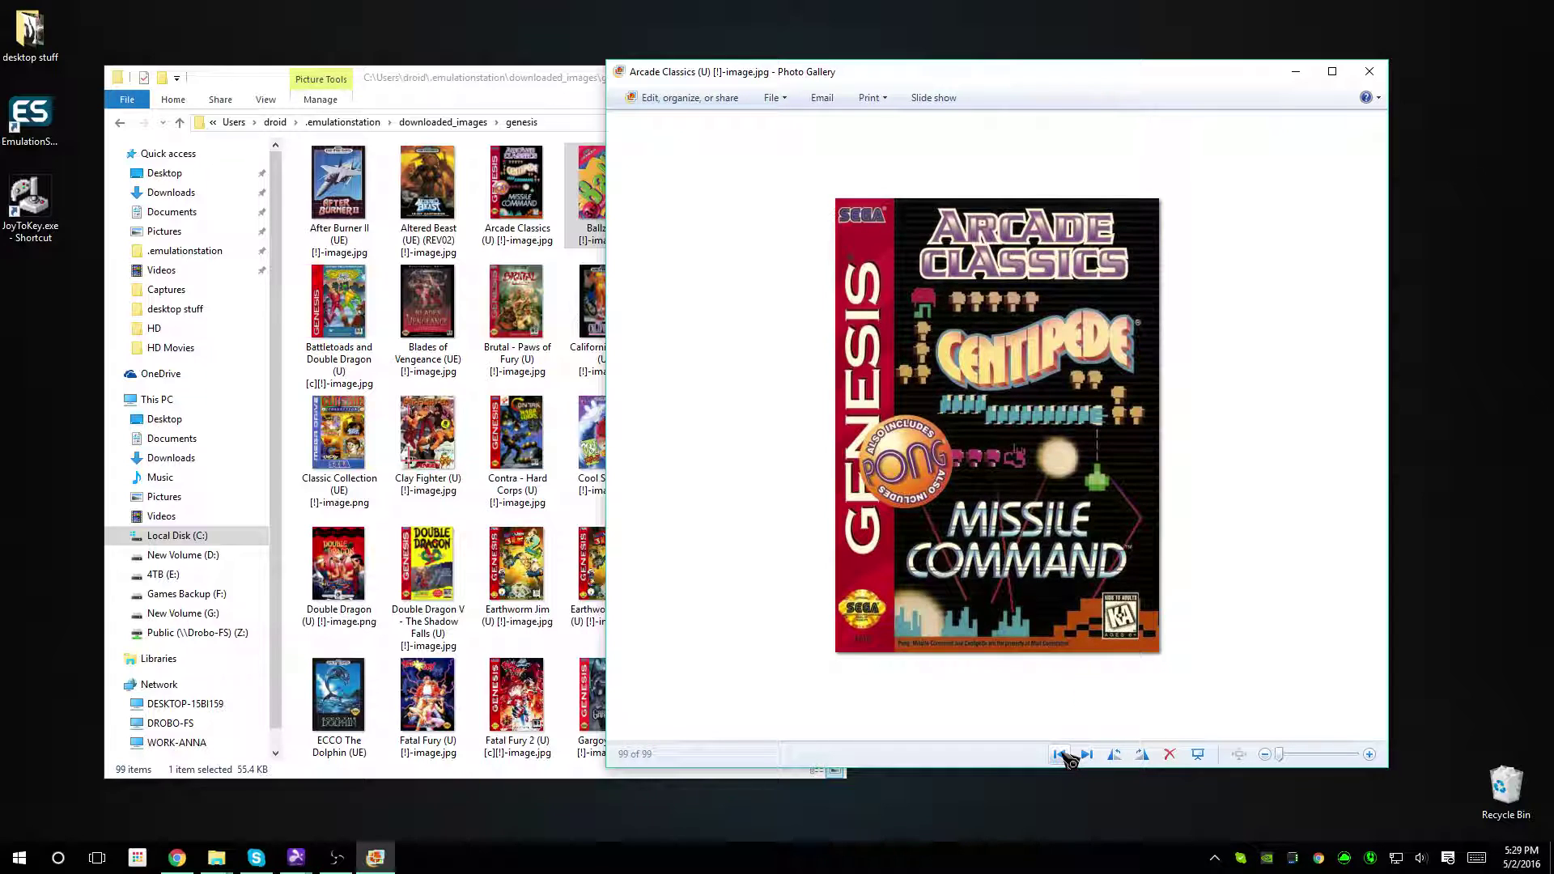
left_click(1087, 754)
left_click(1086, 754)
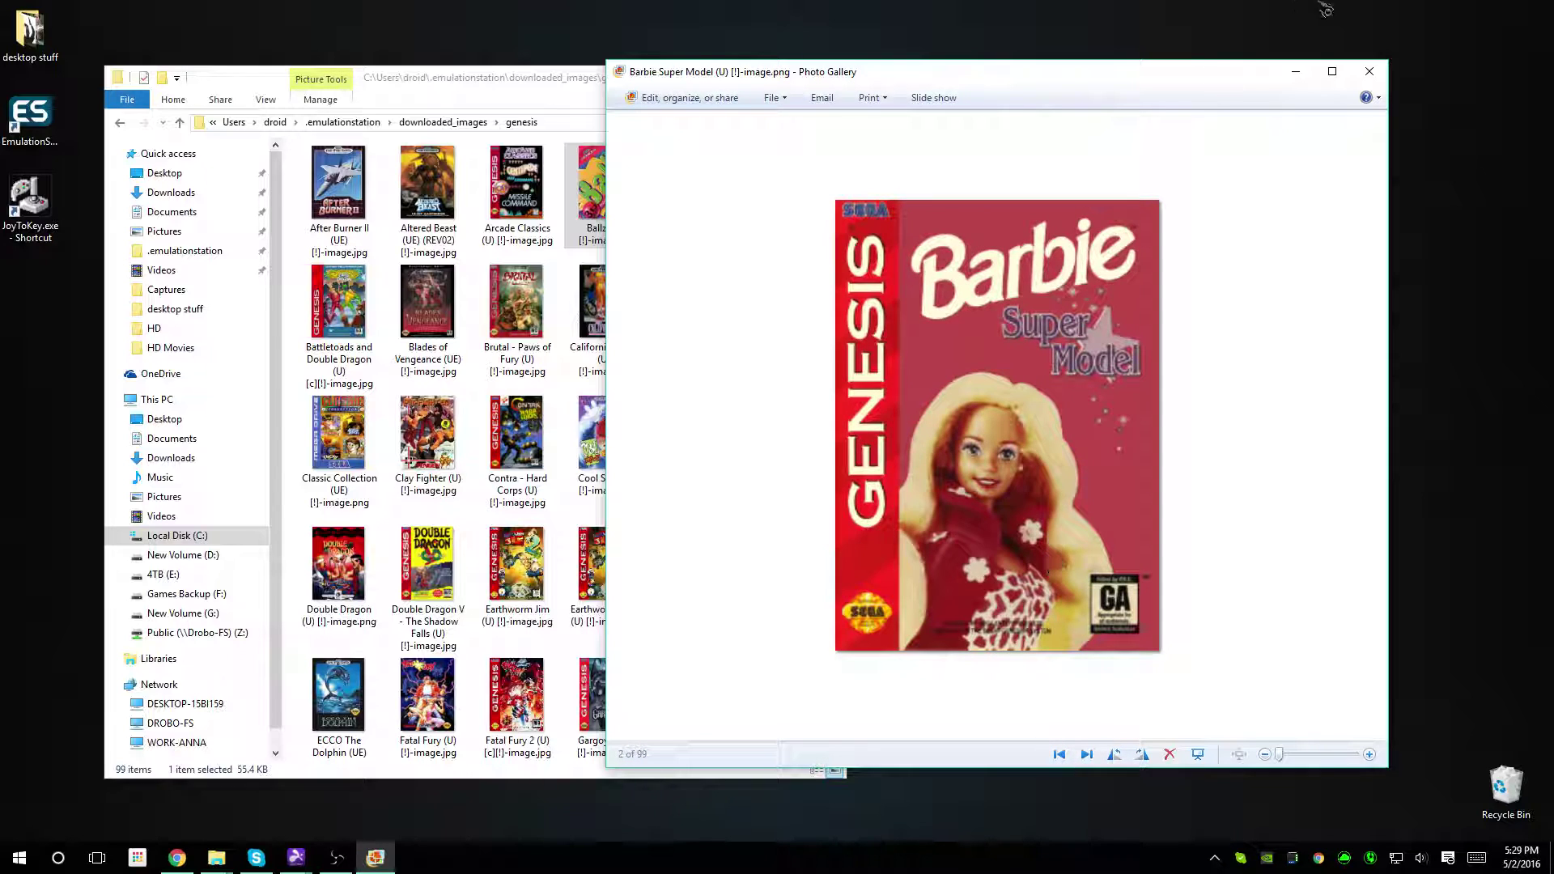
left_click(1369, 71)
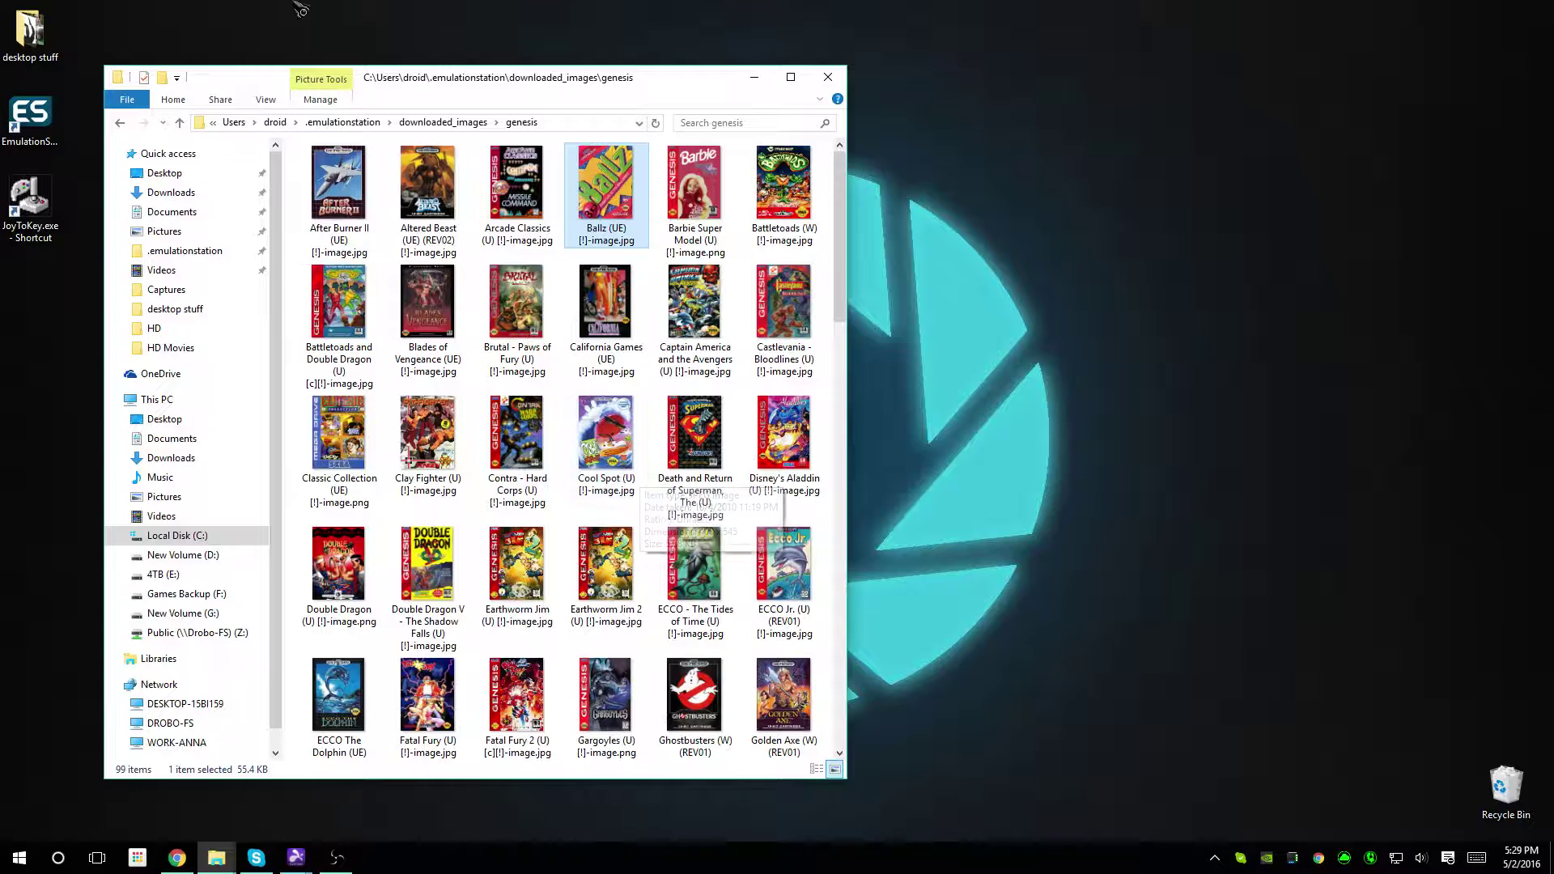
left_click(445, 122)
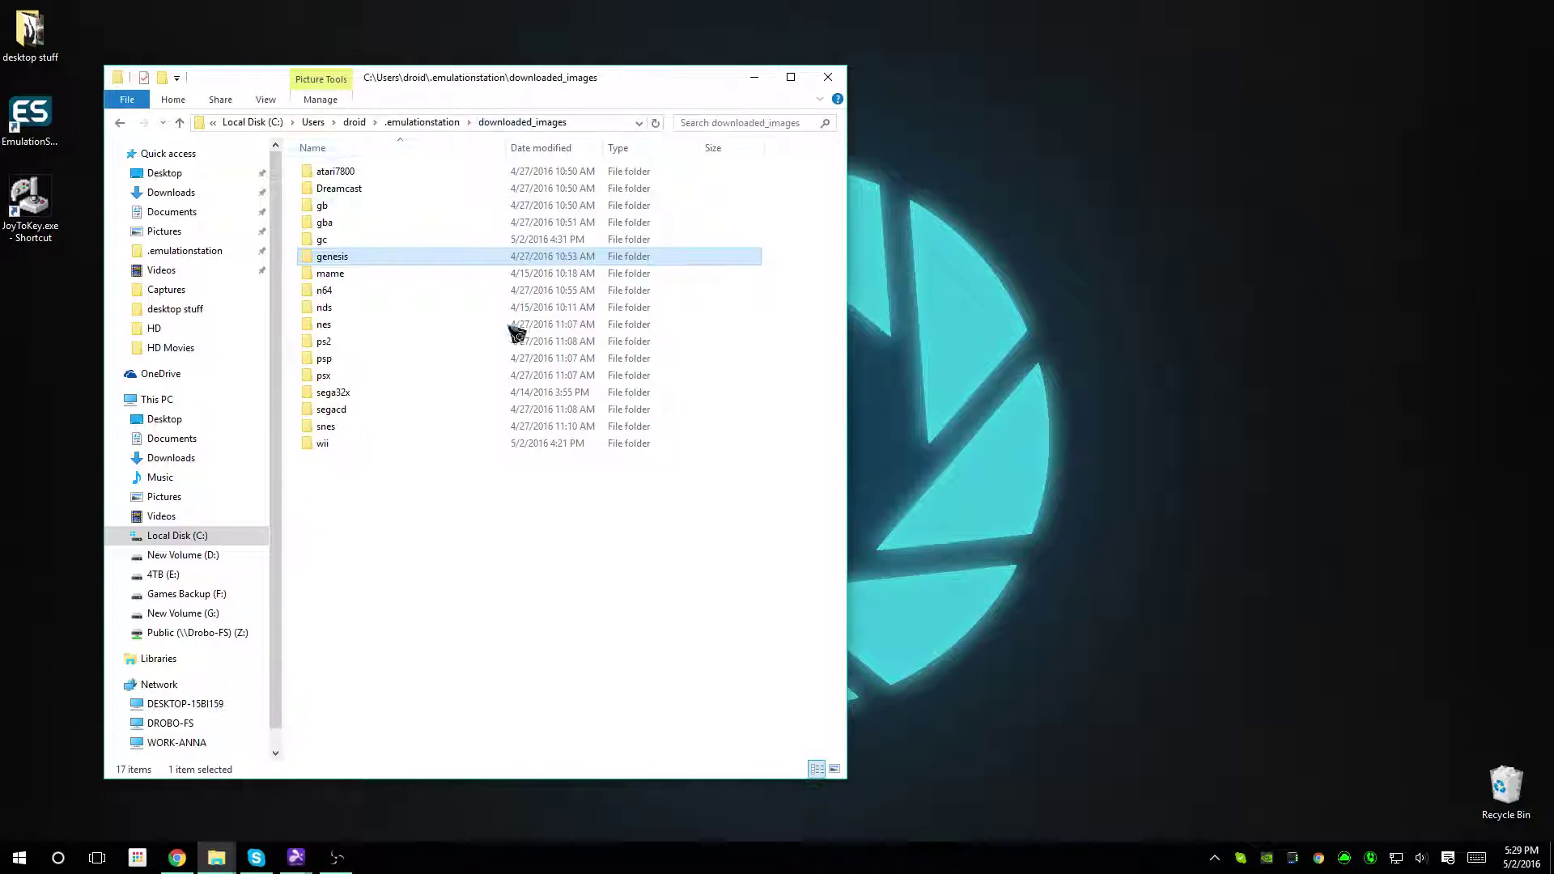
Step: Open the mame artwork folder and preview the mk3 Ultimate Mortal Kombat 3 image
double_click(320, 277)
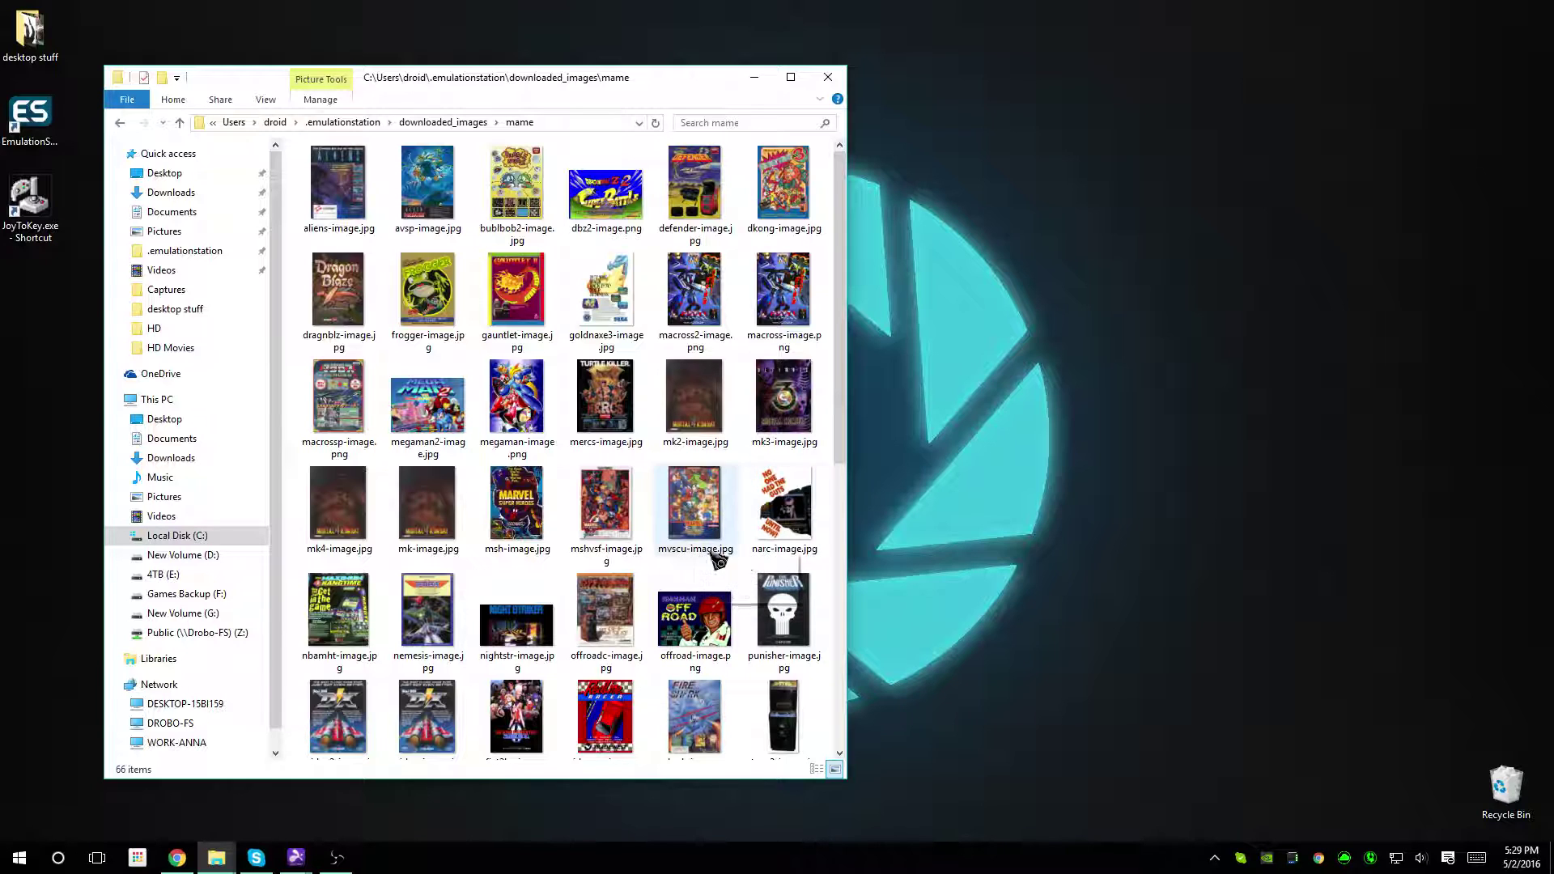
double_click(784, 397)
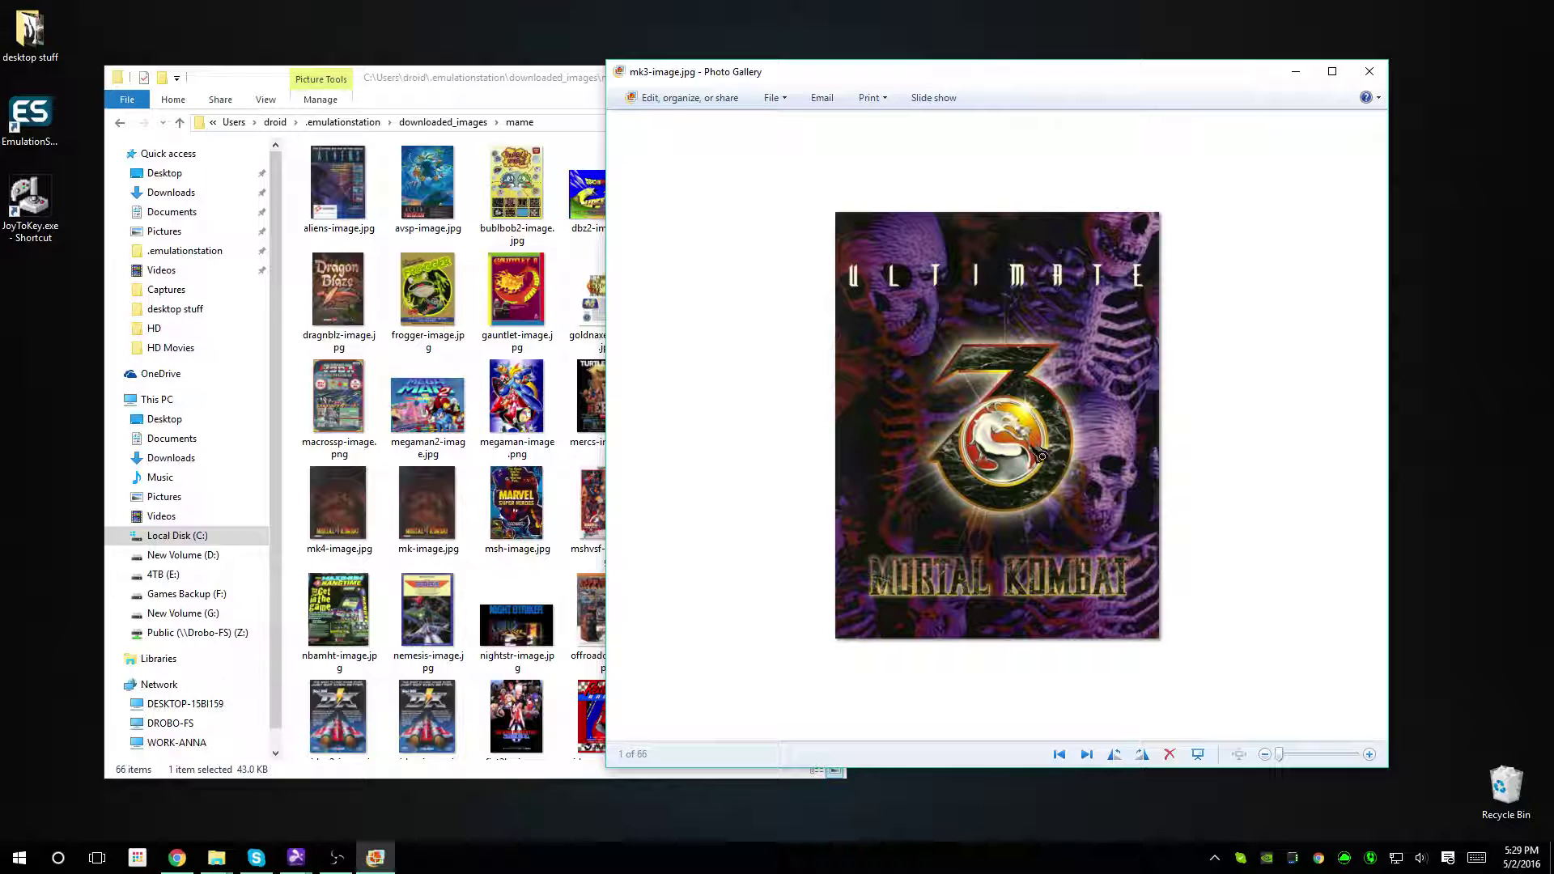
left_click(1369, 71)
scroll(688, 615, "down", 5)
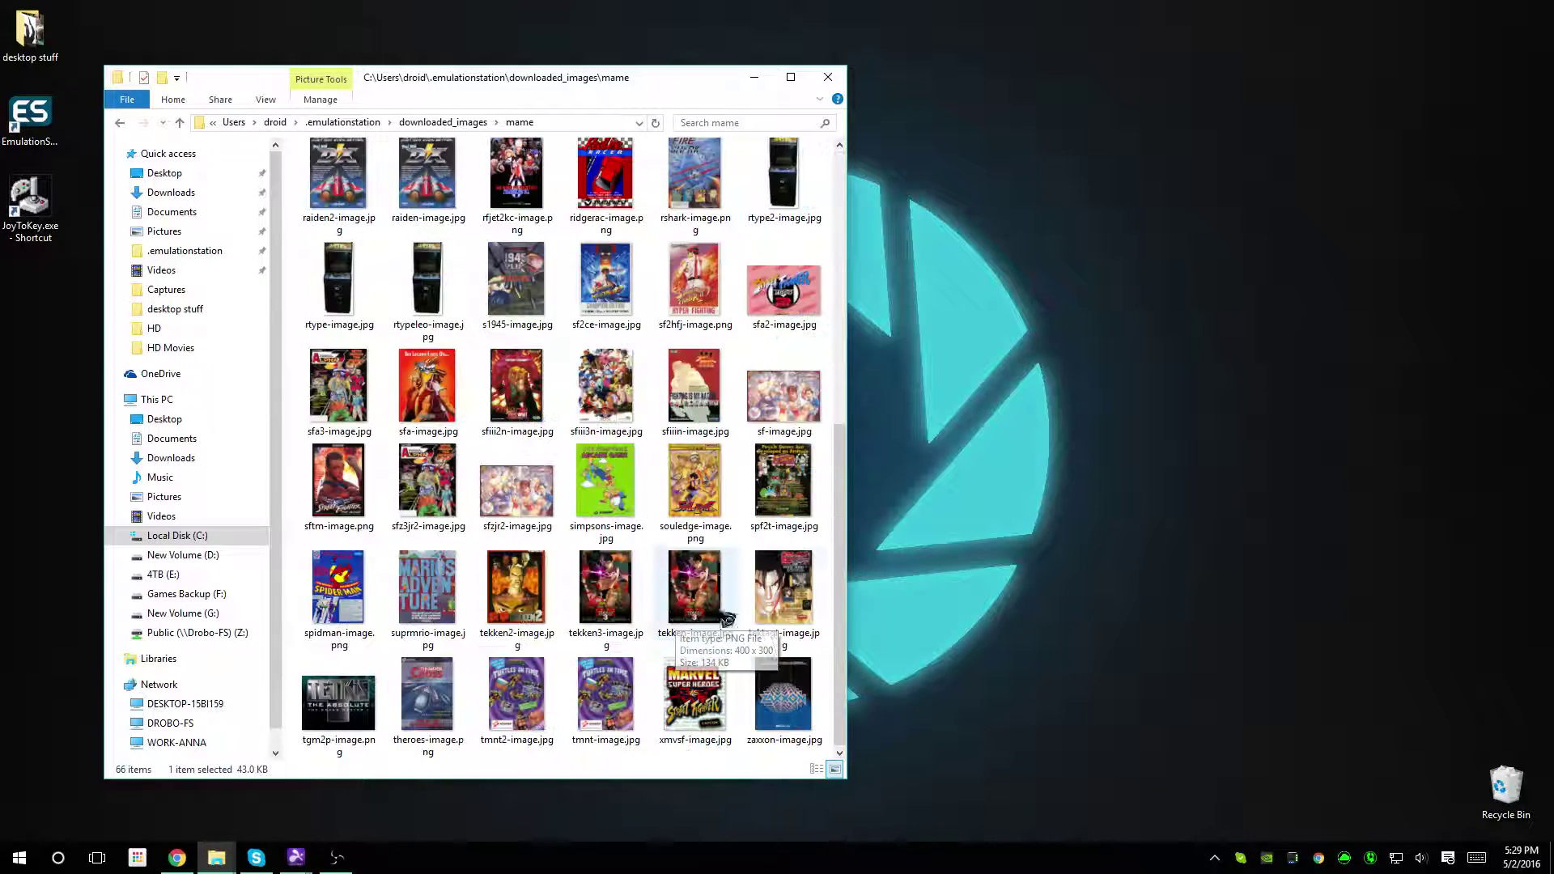
Step: Preview the rtype2, rtypeleo and simpsons artwork images one after another
double_click(783, 174)
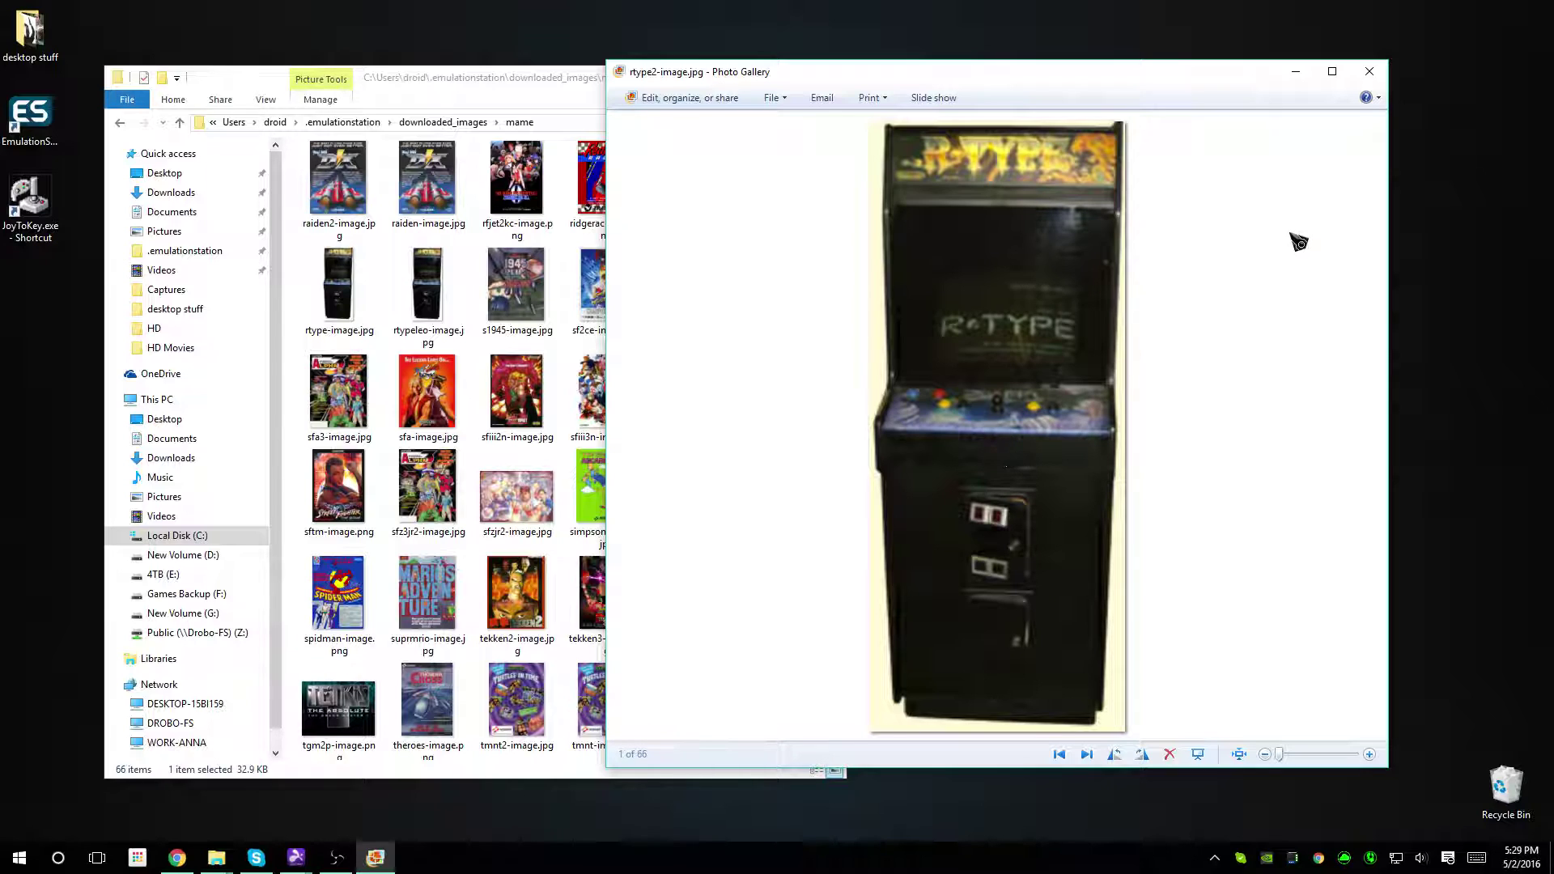
left_click(1370, 72)
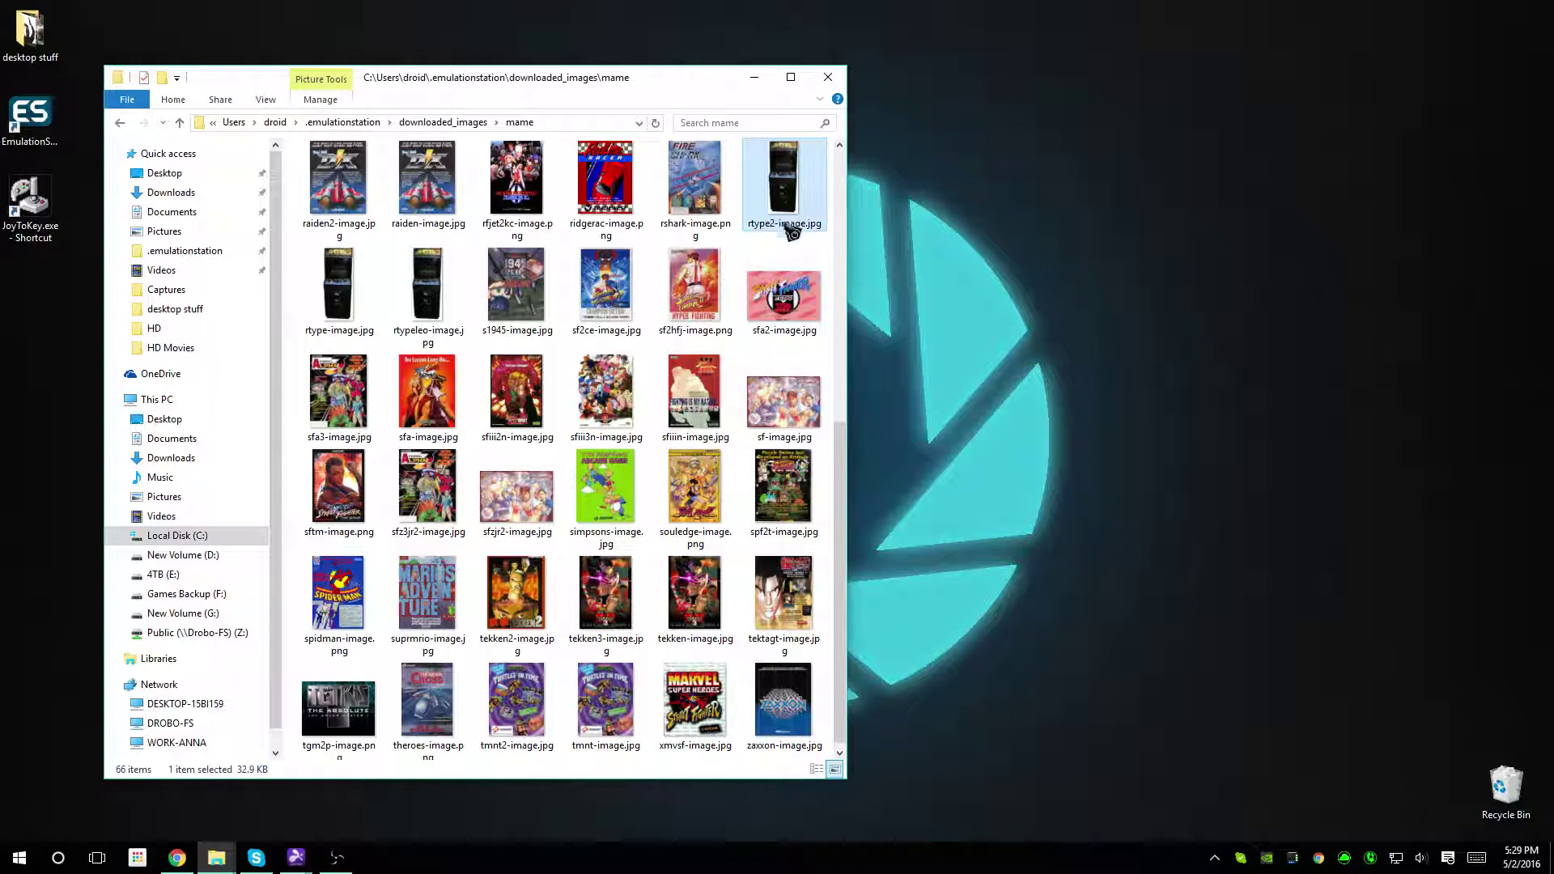
double_click(427, 292)
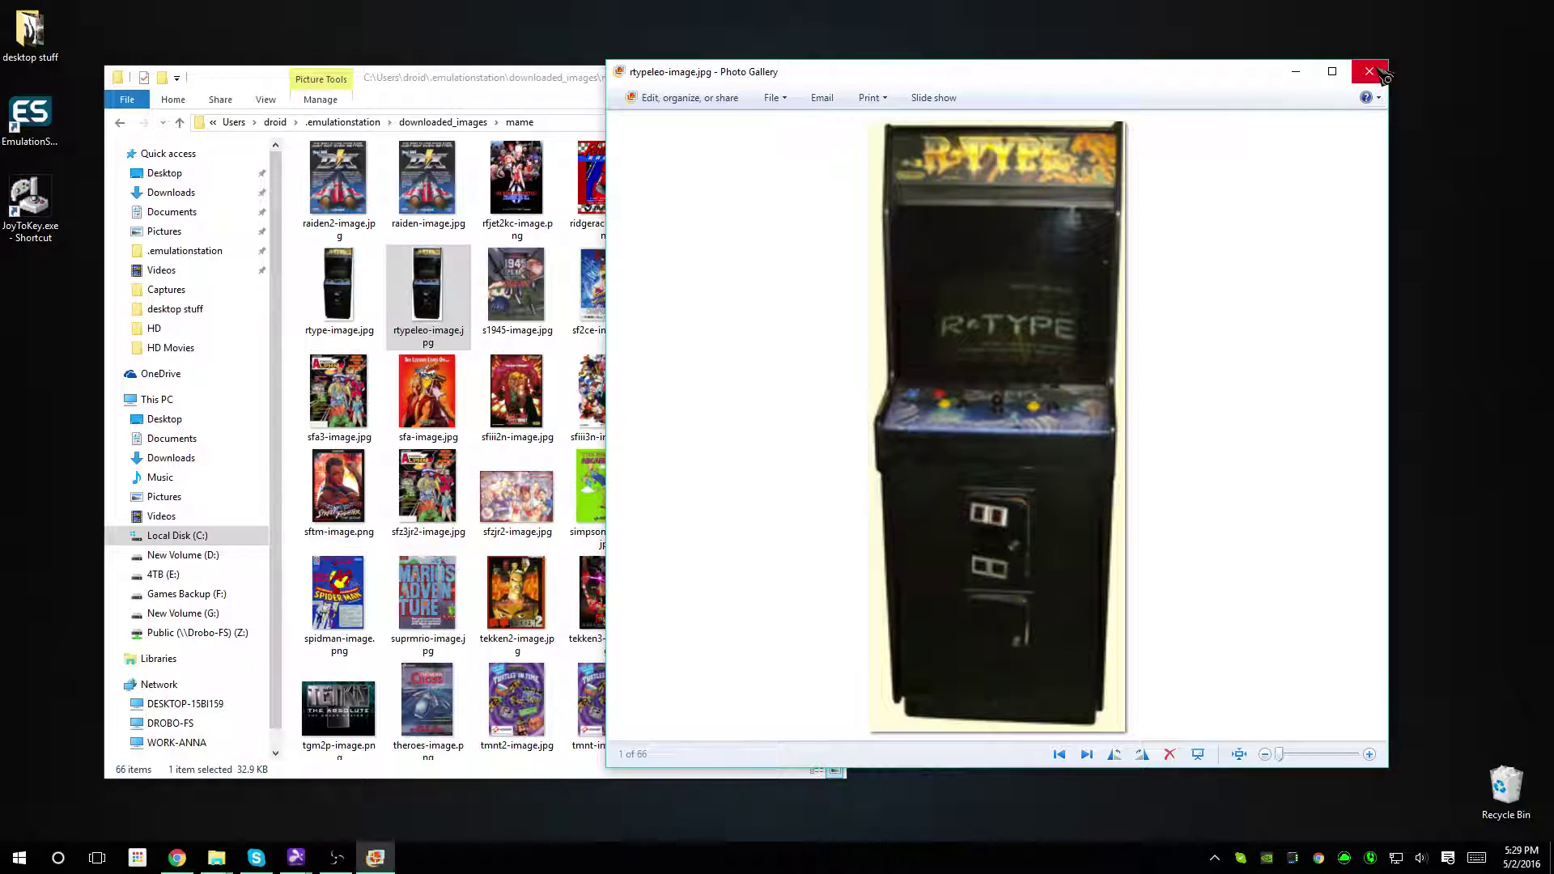
left_click(1370, 71)
double_click(605, 482)
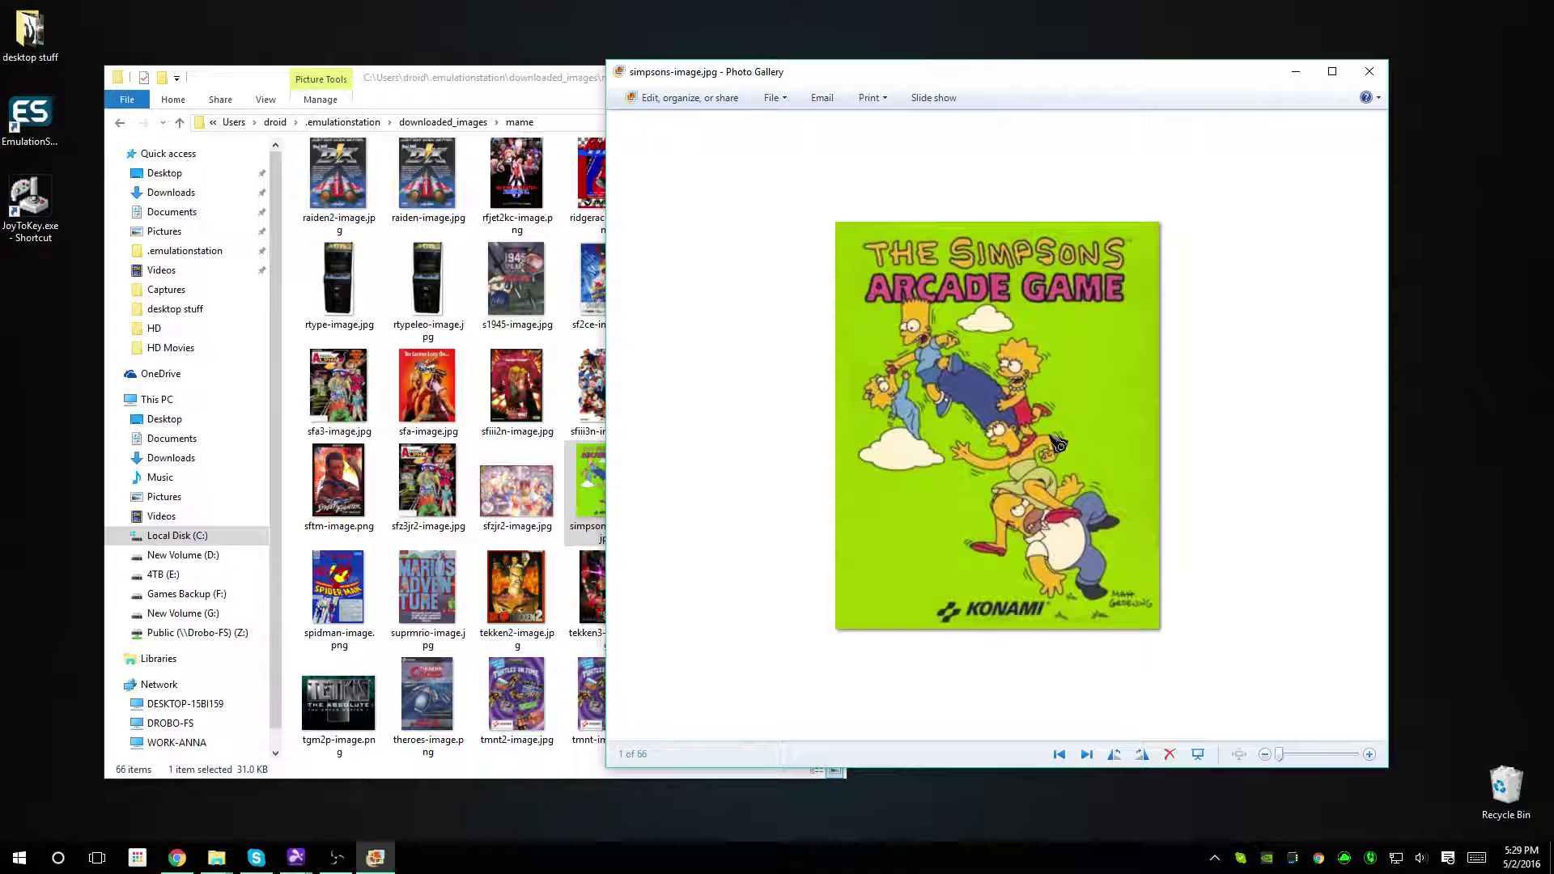
left_click(1371, 71)
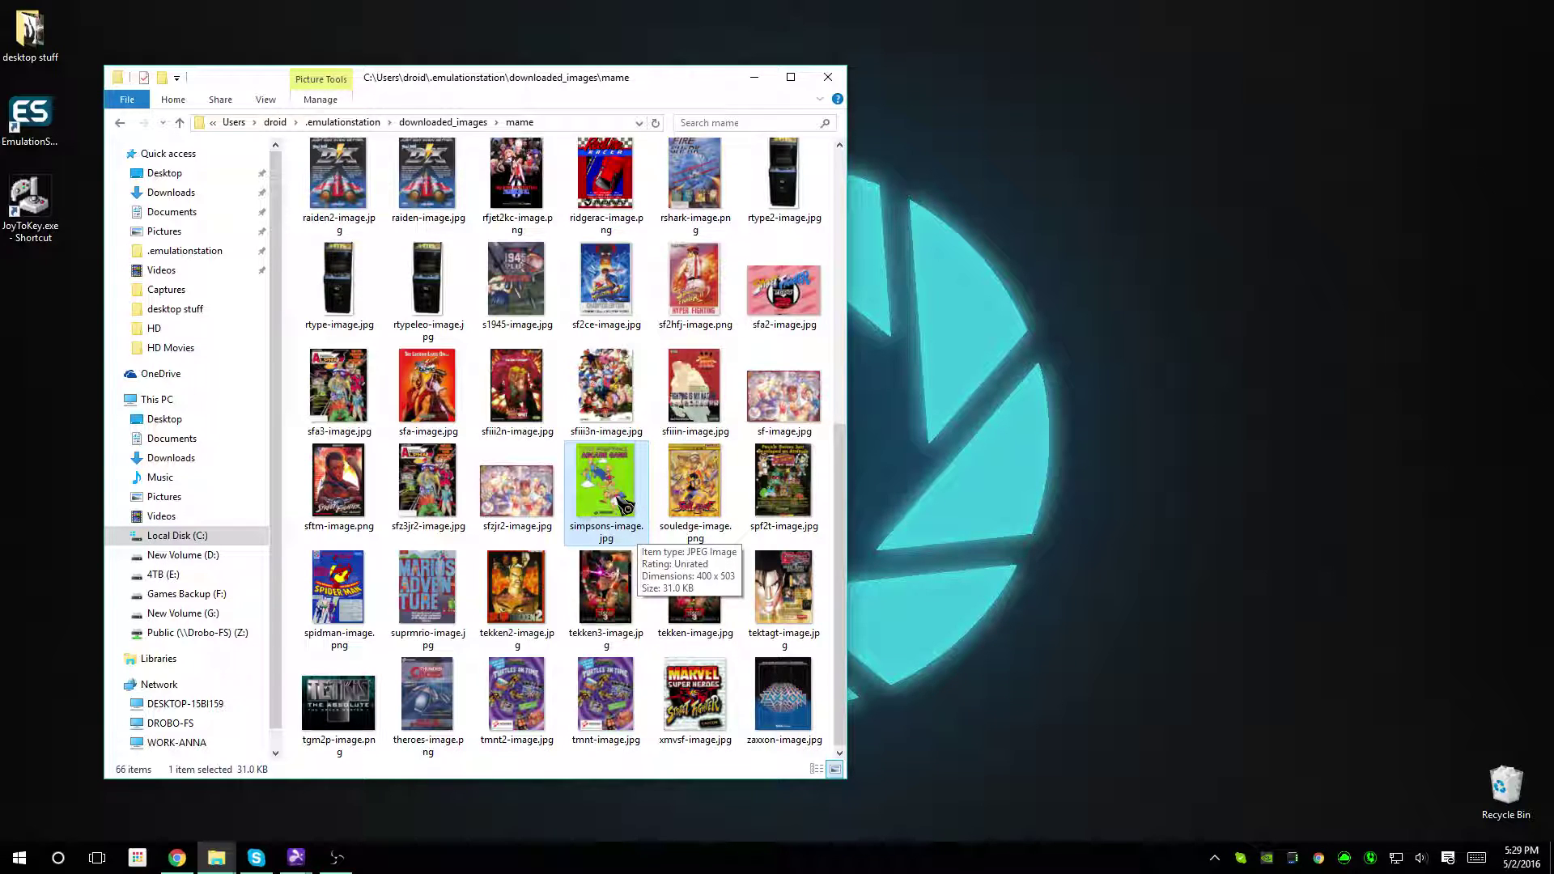
scroll(624, 510, "up", 5)
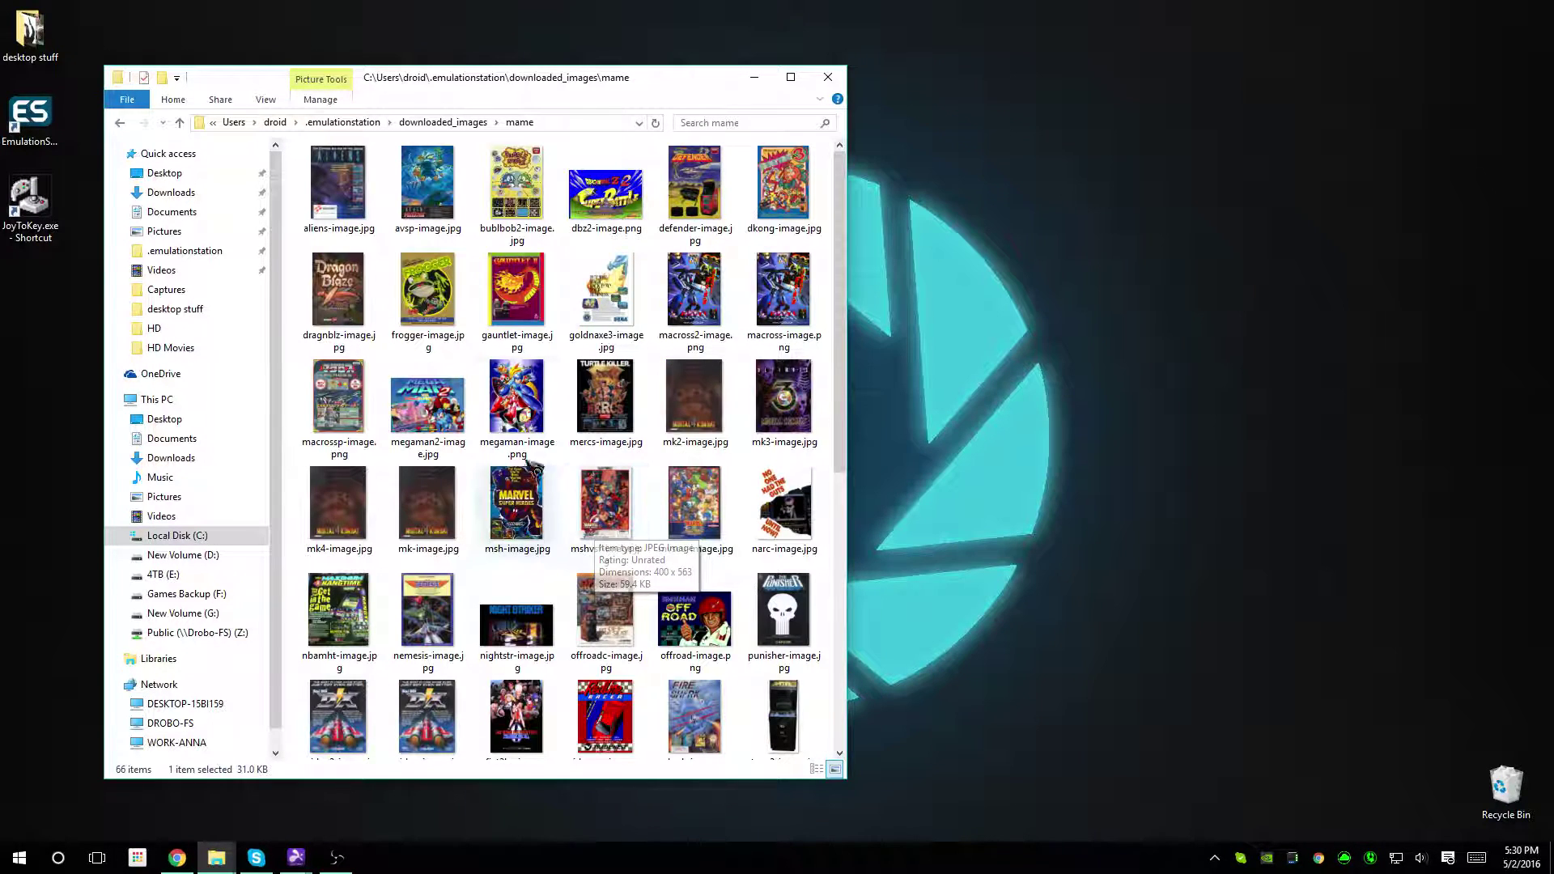